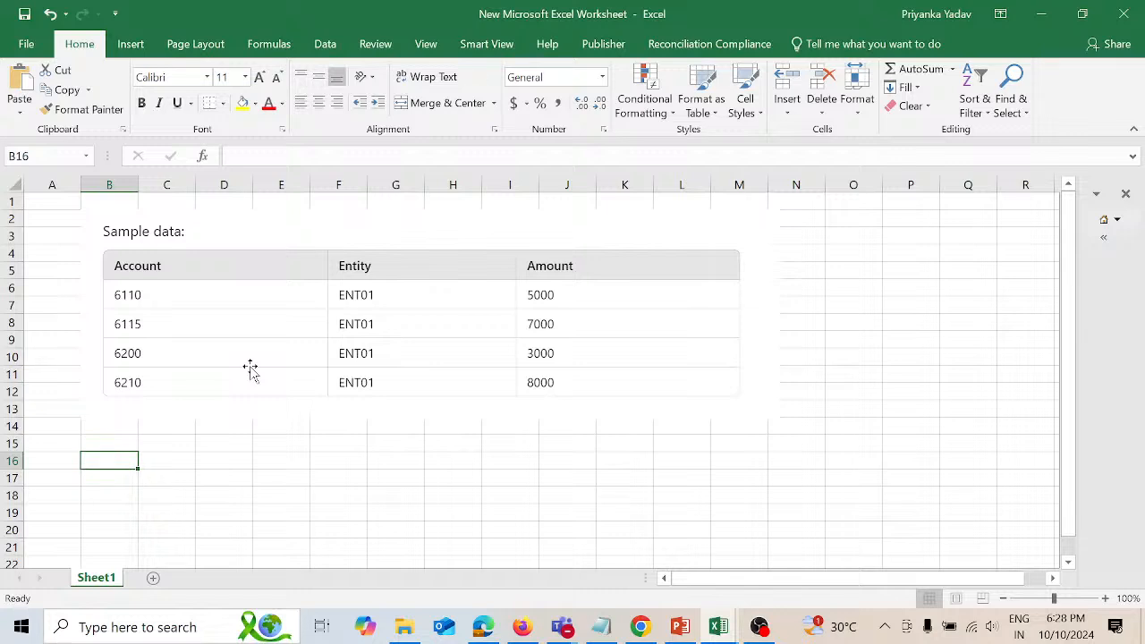
Enter account 6000 in B16 and the description Misc.Overhead in C16 below the sample data
type("6000")
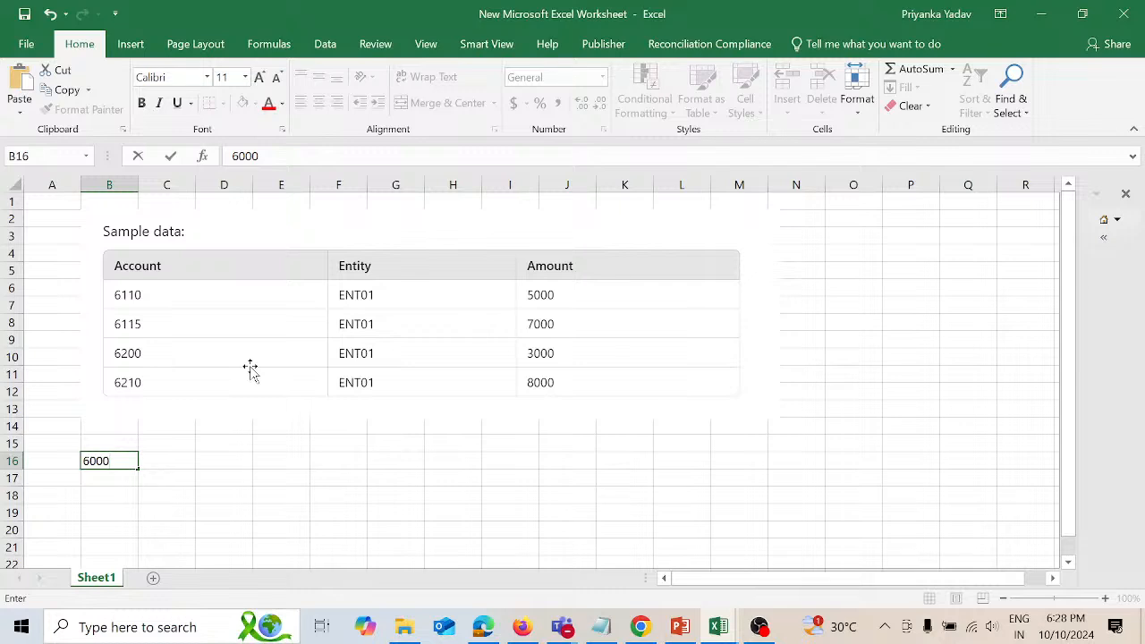
key("Tab")
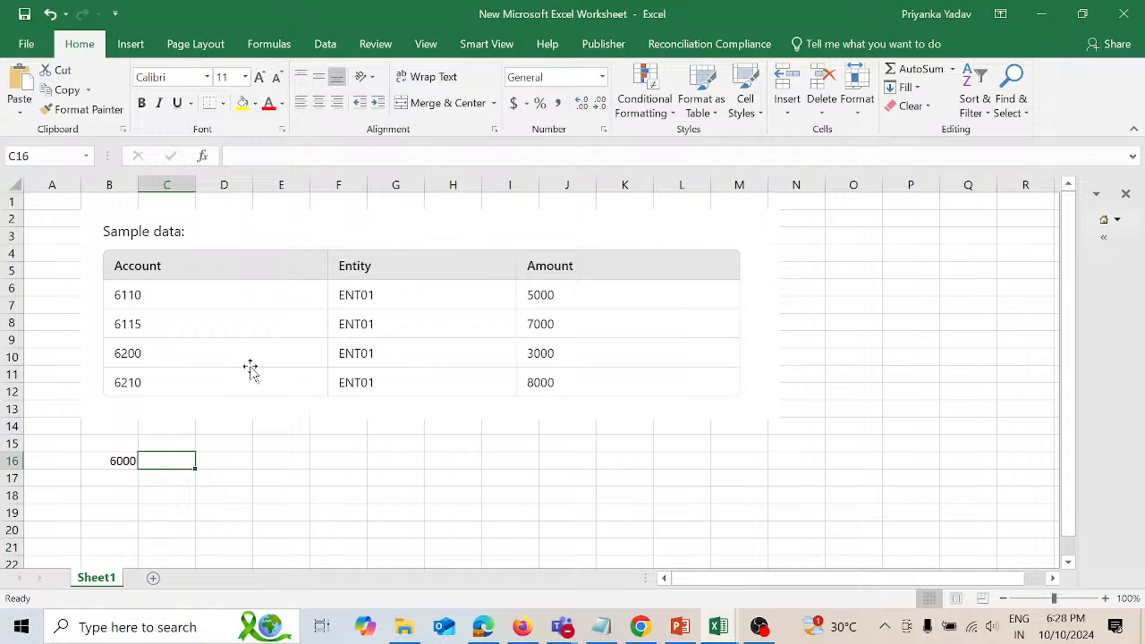
type("Misc.")
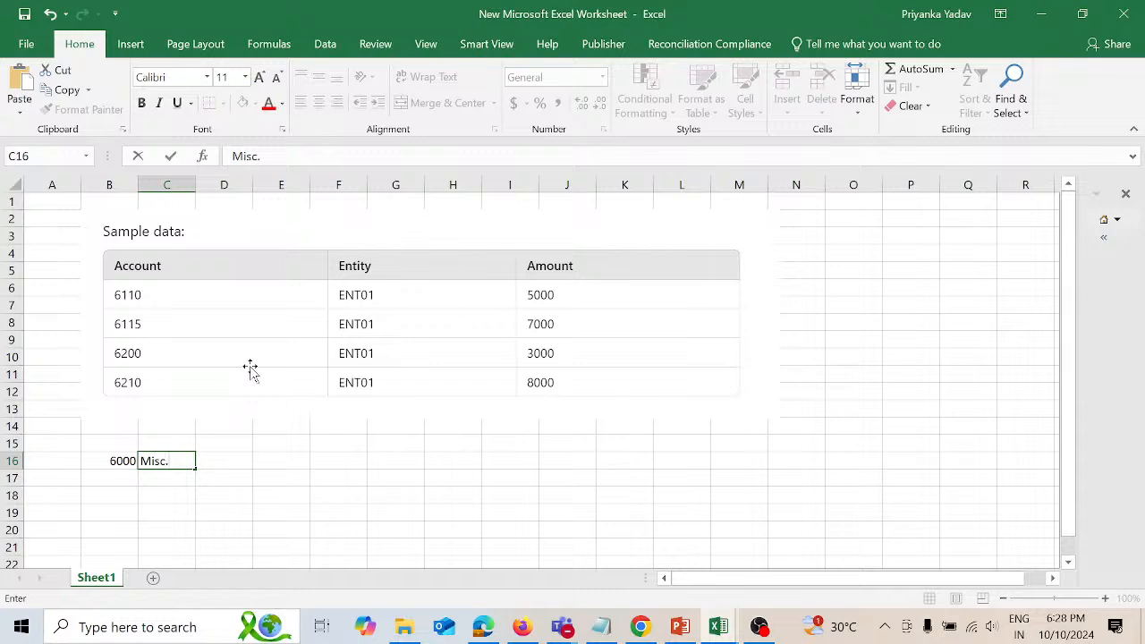
type("Overhead")
key("Tab")
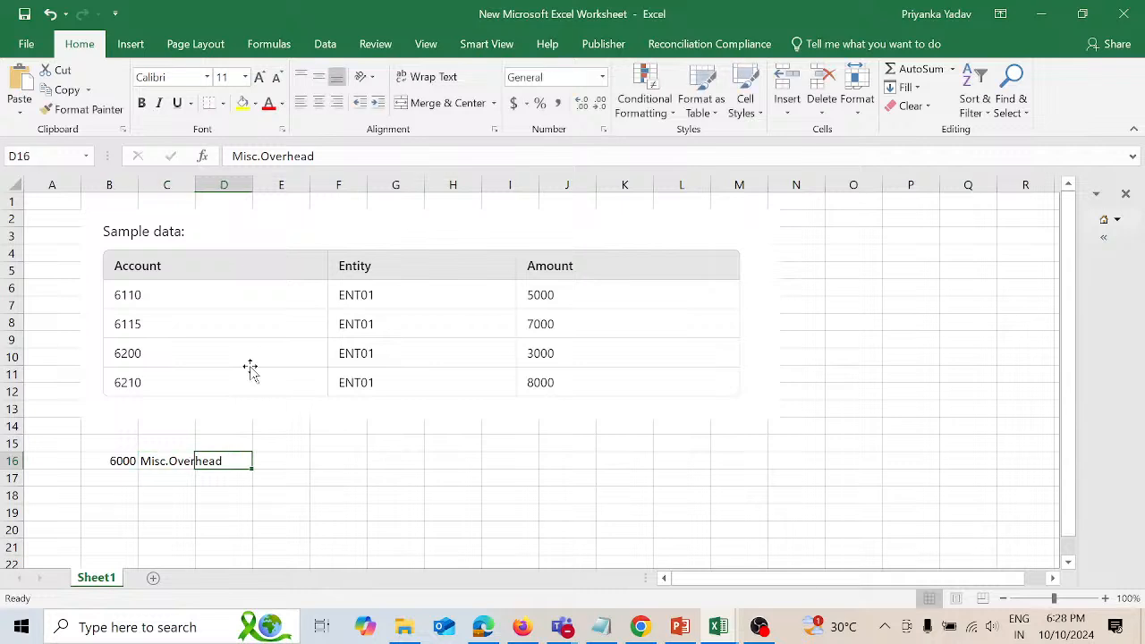
left_click(132, 480)
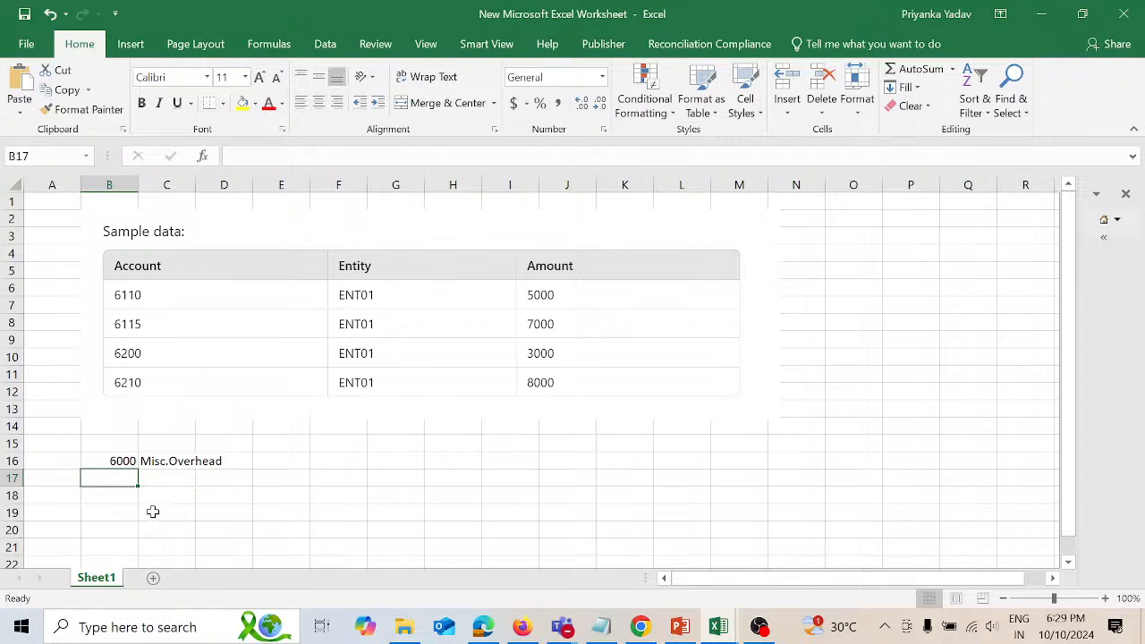
Calculate 10% of the 8000 amount in E16 with the formula =8000*0.1
left_click(283, 464)
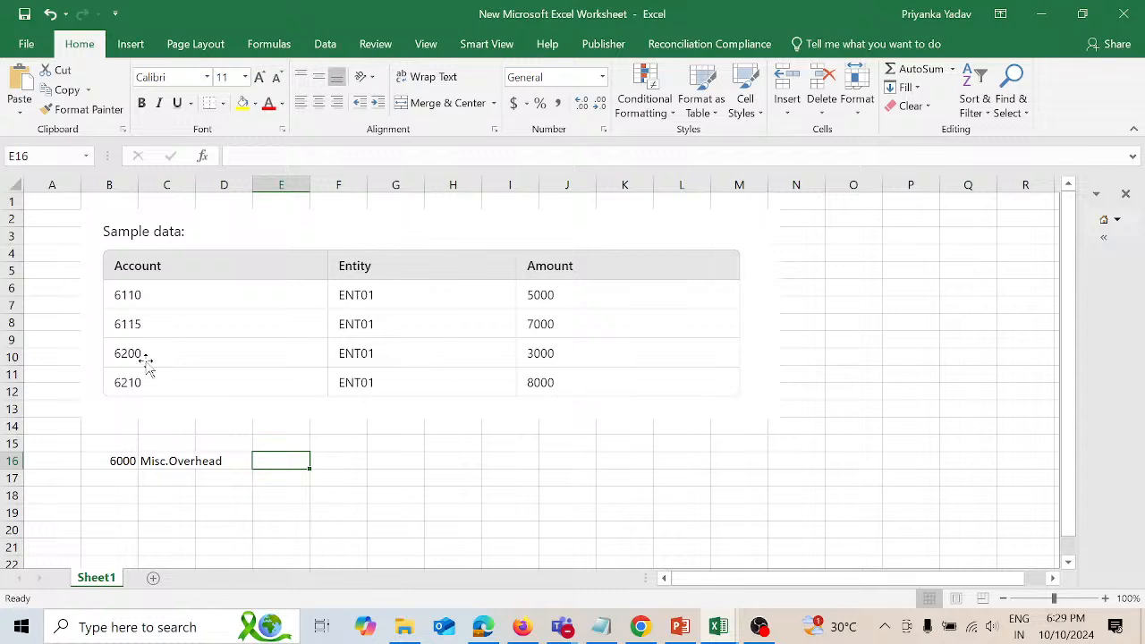
type("=8000")
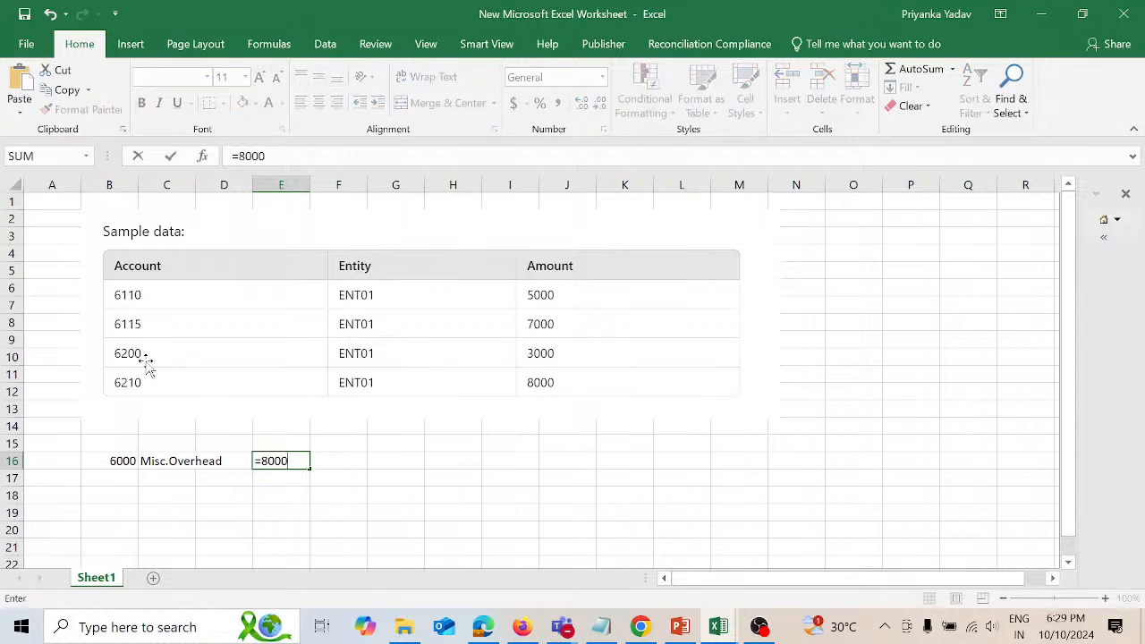
type("*0.1")
key("Return")
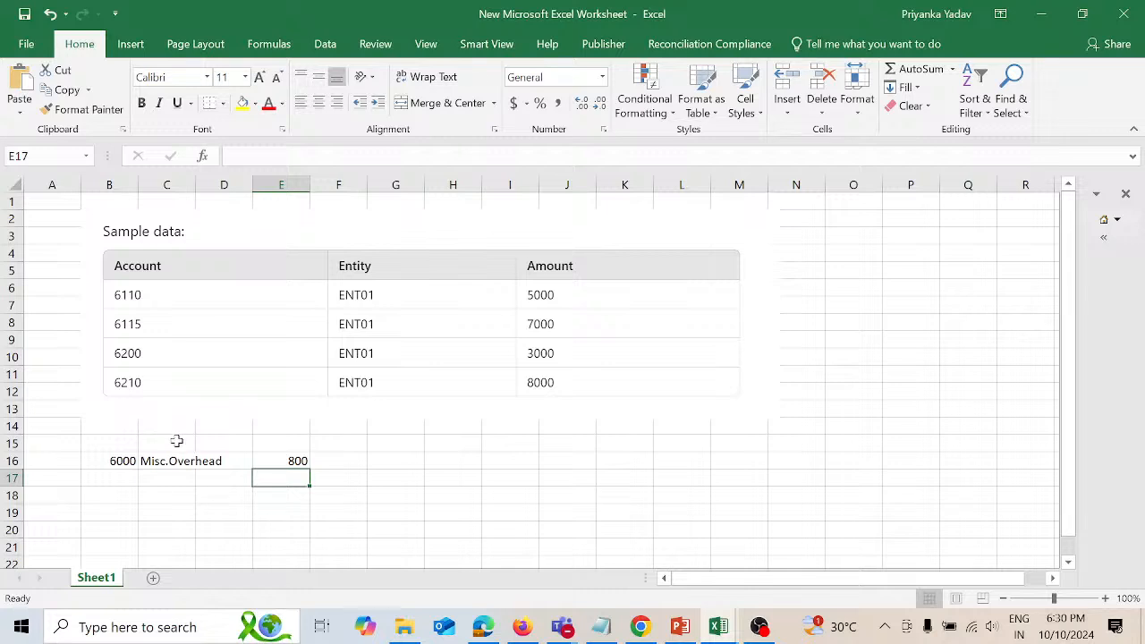
Close the sample-data workbook without saving its changes
left_click(129, 463)
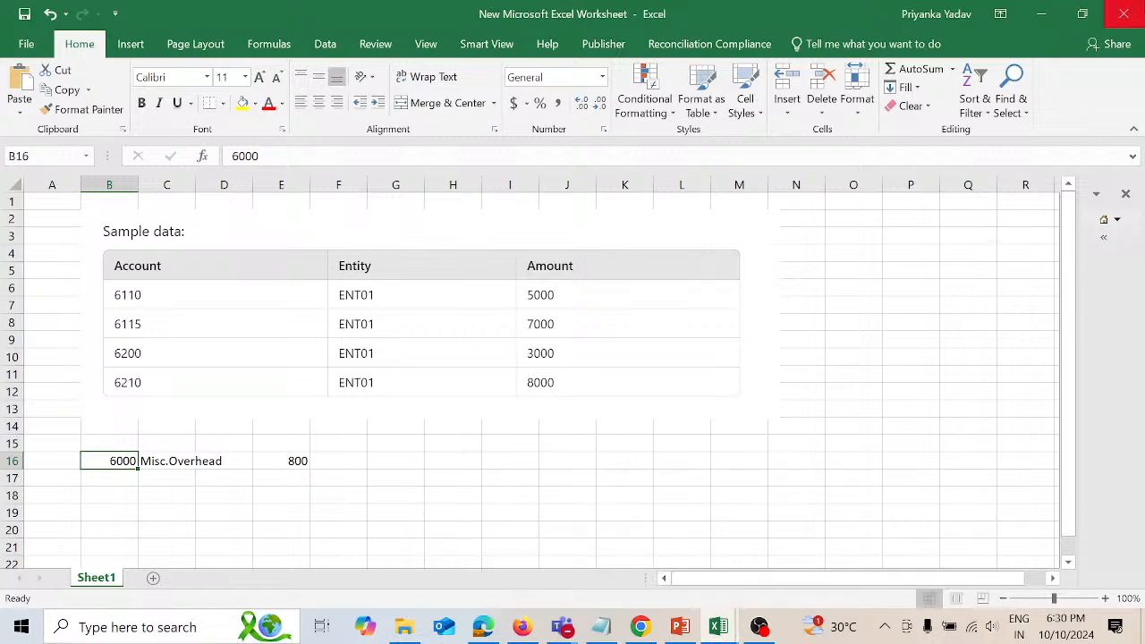
left_click(1125, 14)
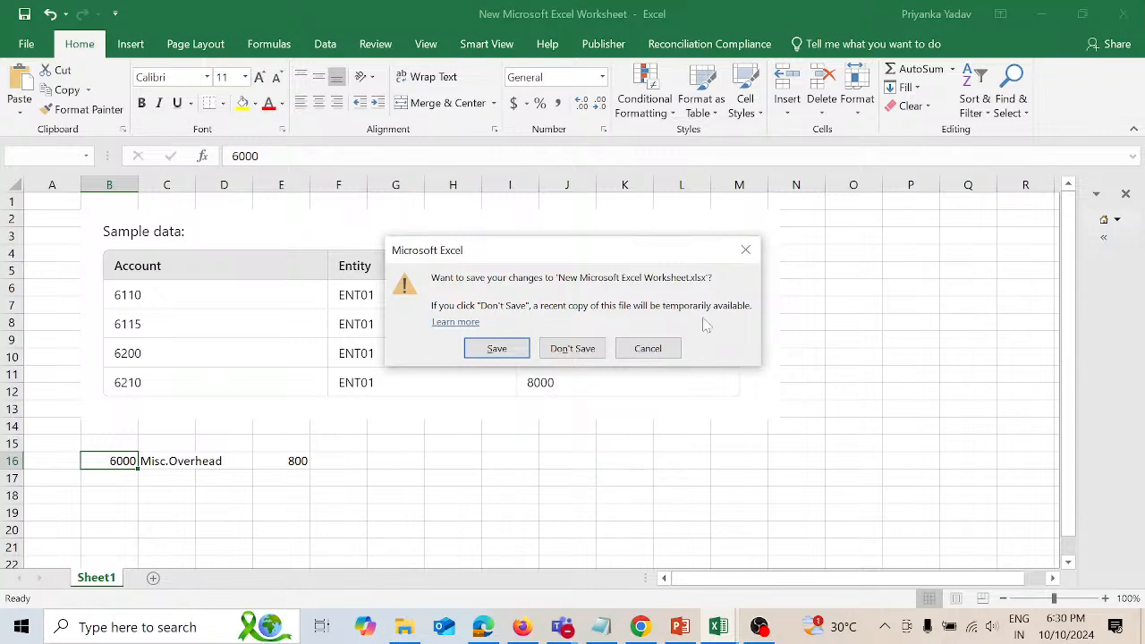
left_click(593, 348)
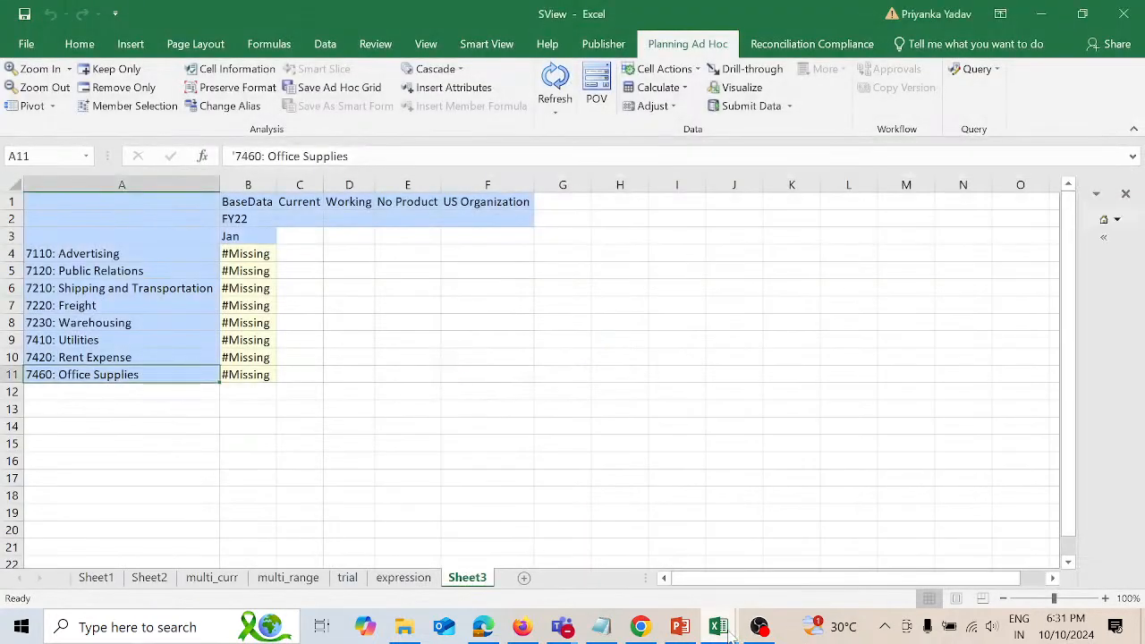
Examine the 7410: Utilities account in the SView sheet and its matching row in the Overhead workbook
mouse_move(732, 638)
left_click(101, 341, "ctrl")
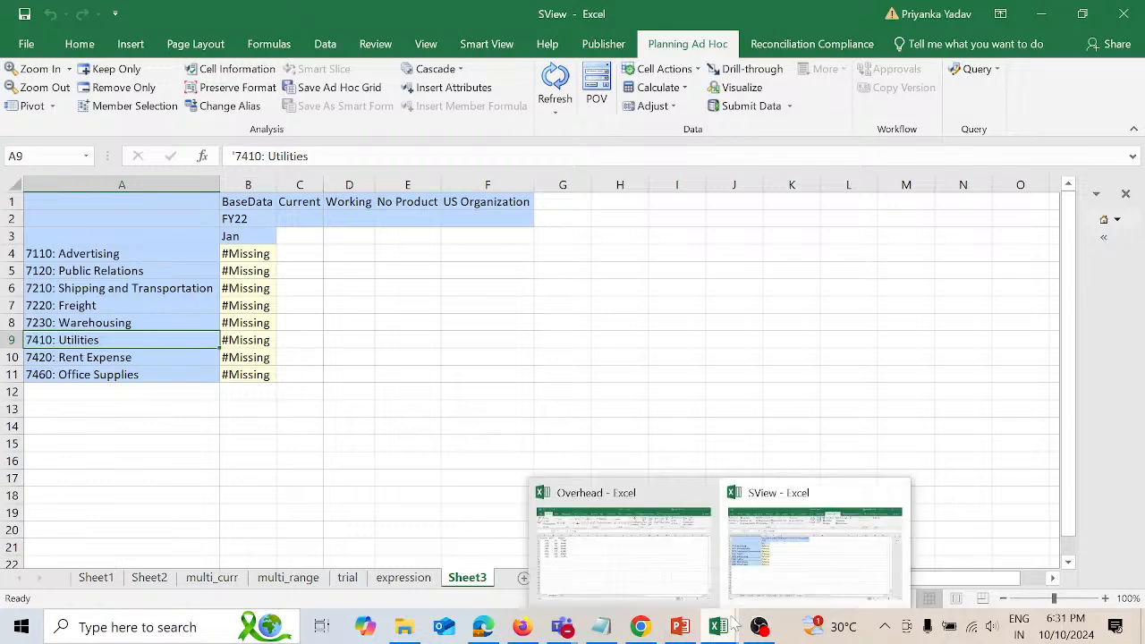
left_click(670, 573)
key("ctrl+v")
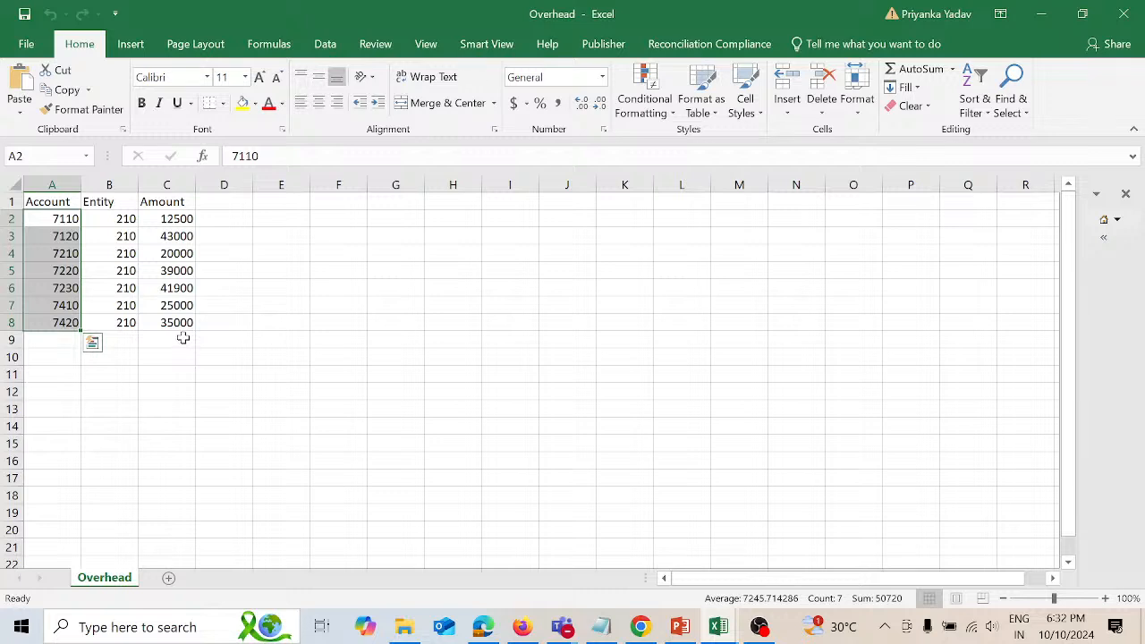
left_click(16, 306)
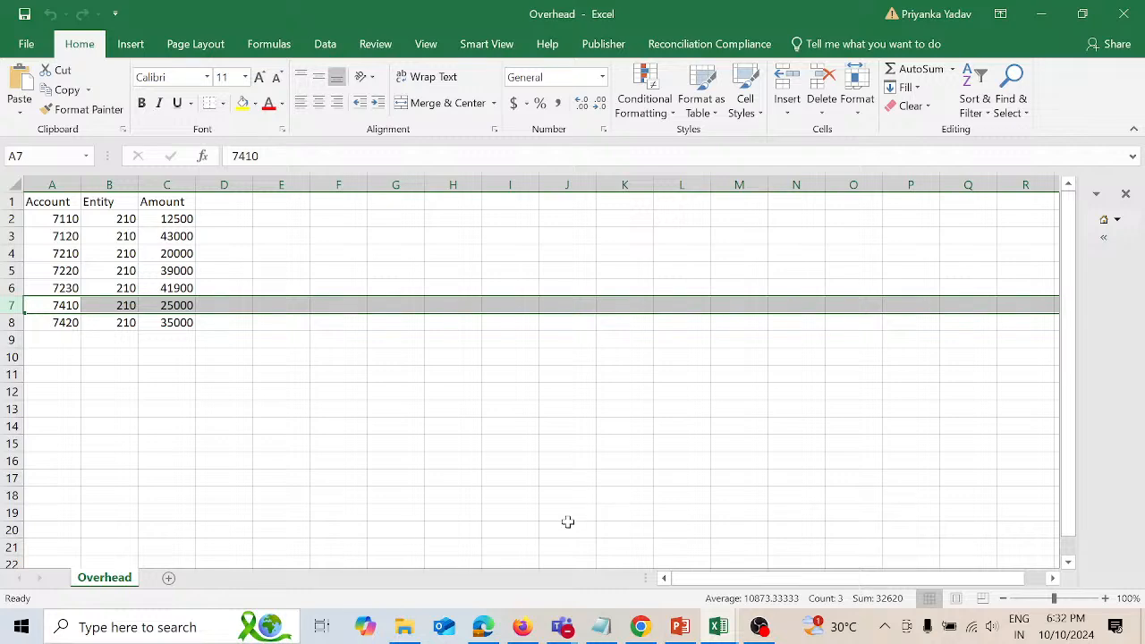
Switch to Firefox, reload the EPM Cloud Planning page and sign in with the prefilled login details
mouse_move(520, 630)
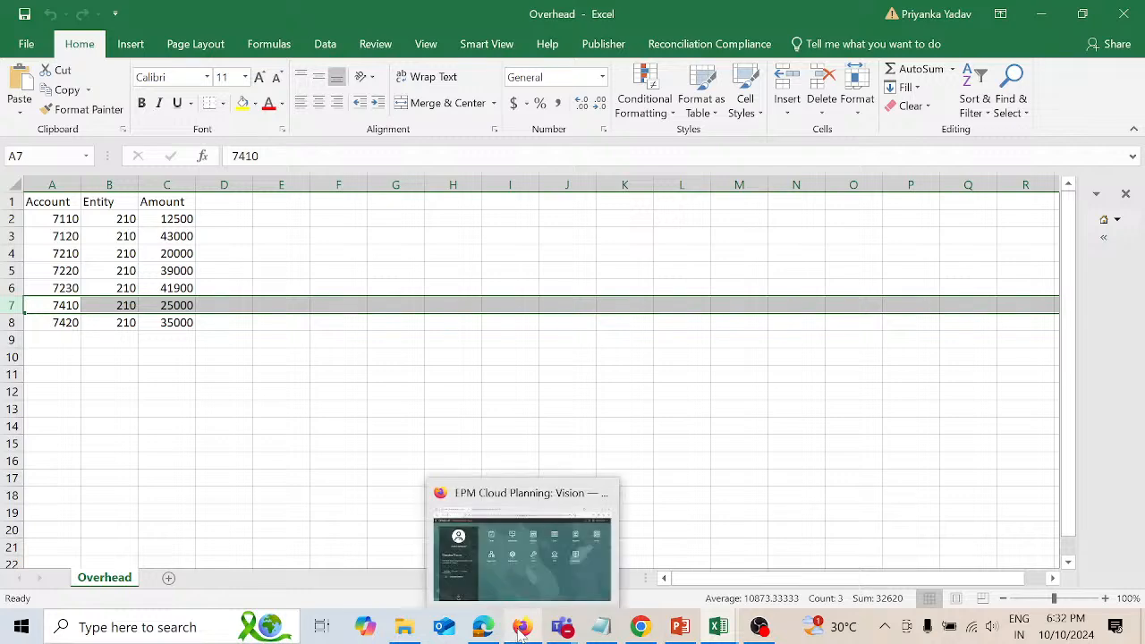
left_click(523, 553)
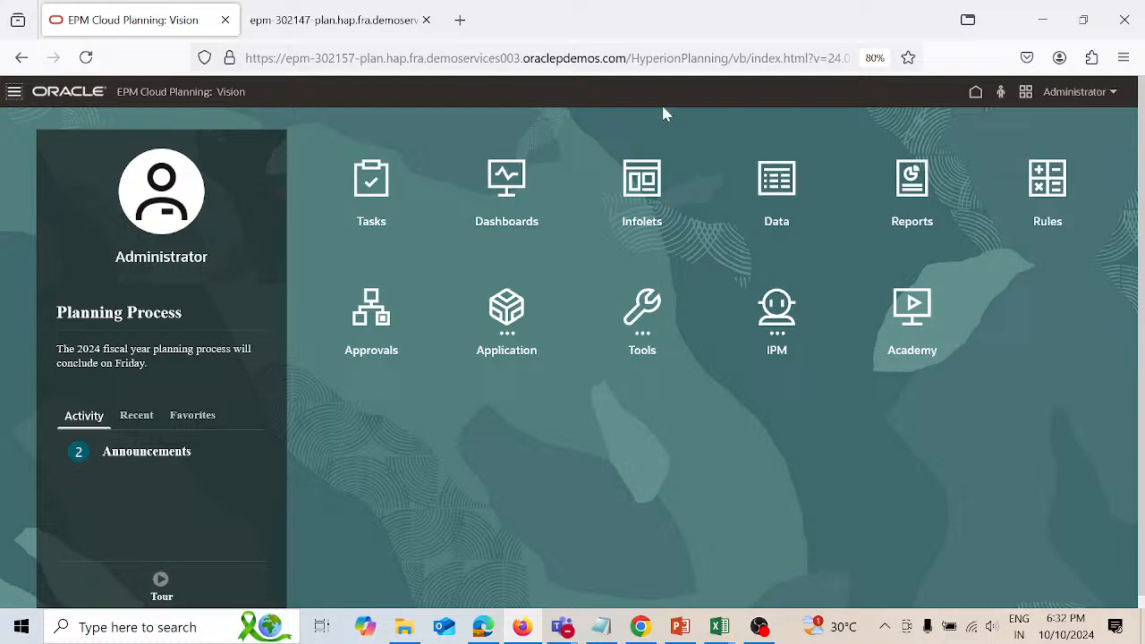
left_click(513, 59)
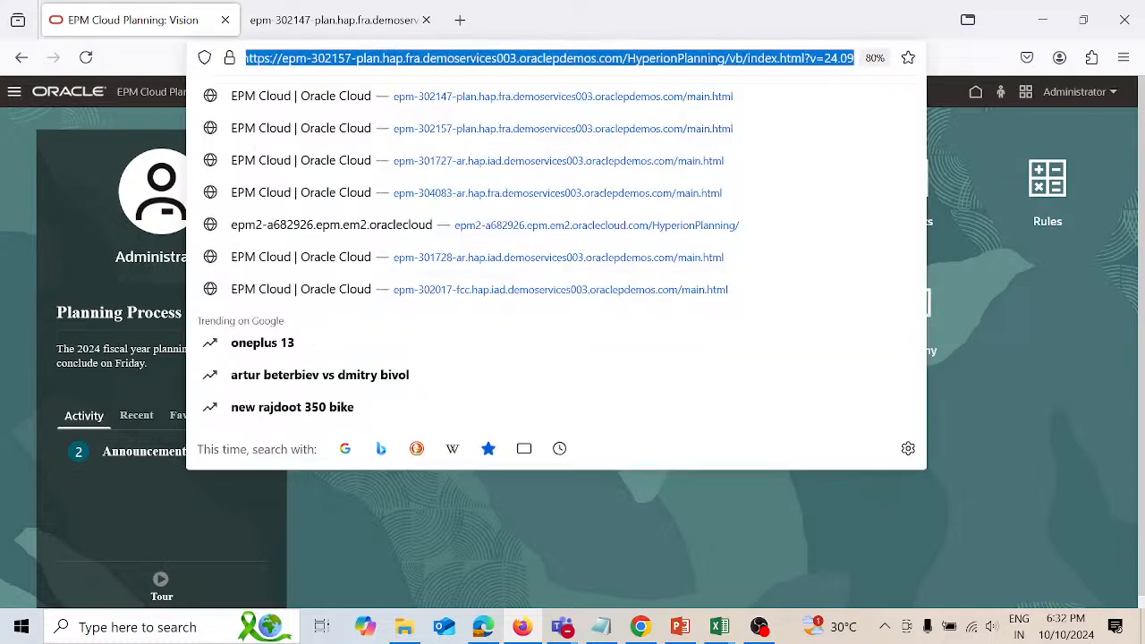
key("Return")
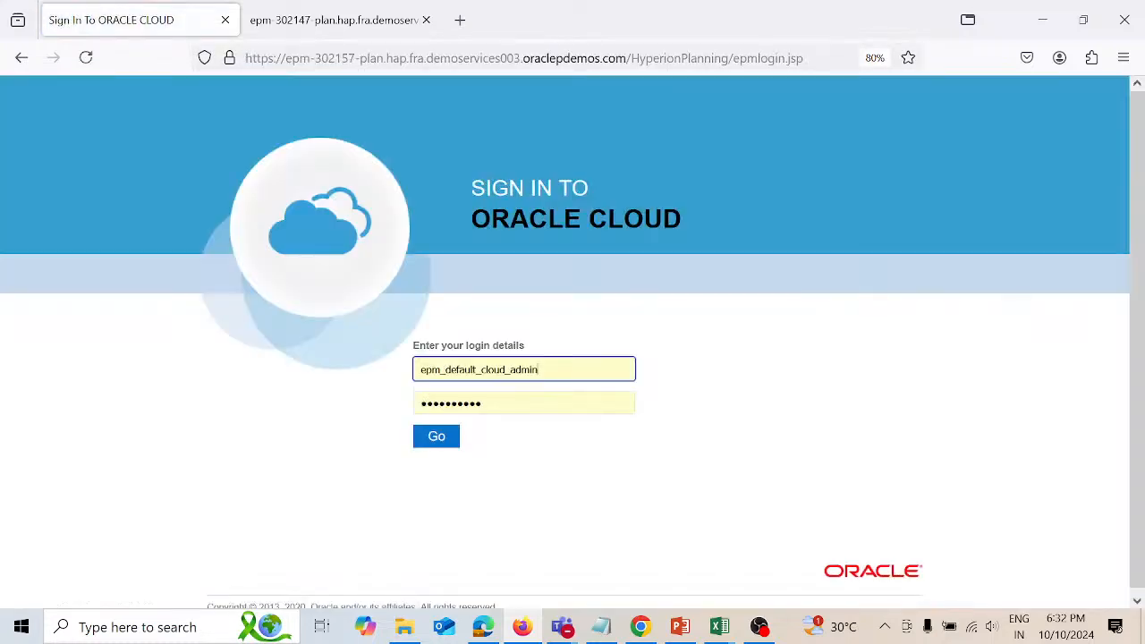
key("Return")
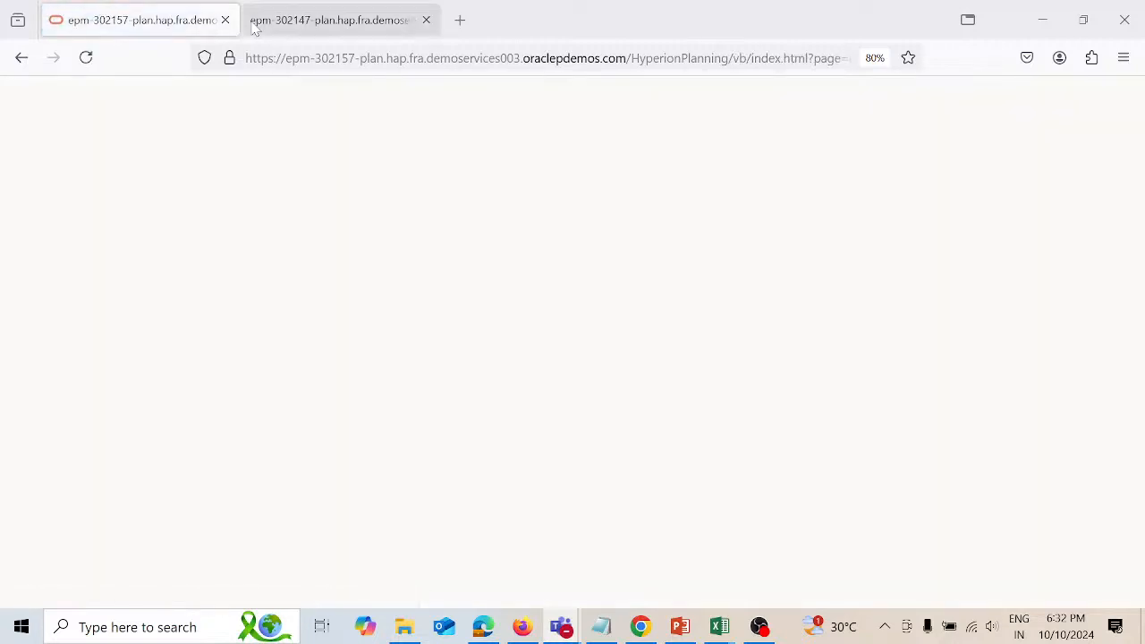
Acknowledge the application creation status in the second Planning environment and return to the Vision application
left_click(255, 28)
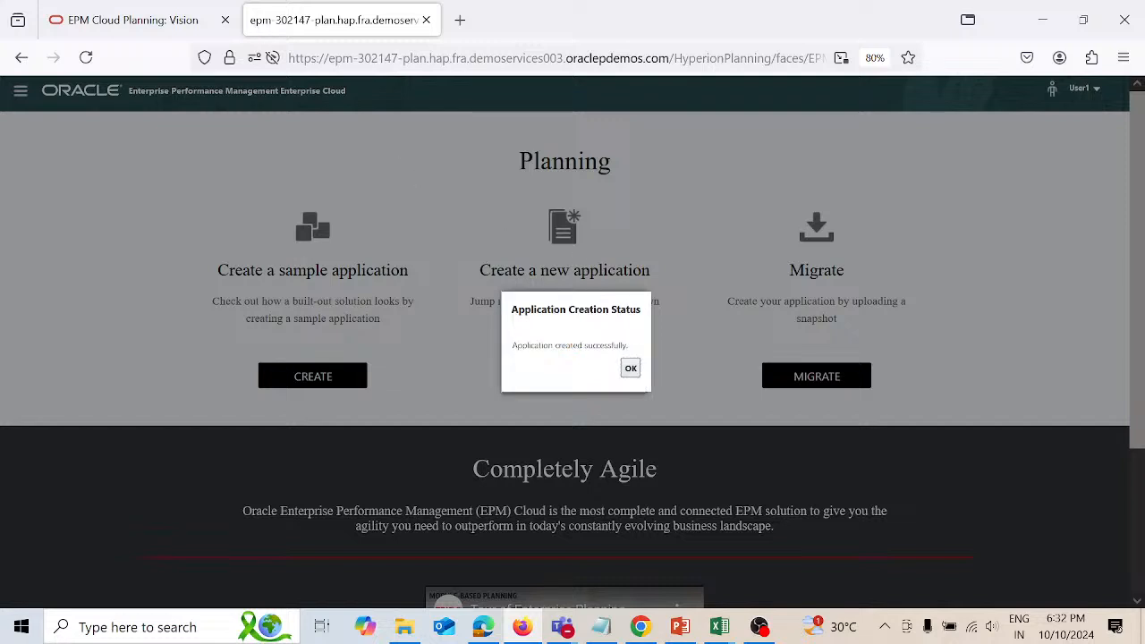
left_click(631, 370)
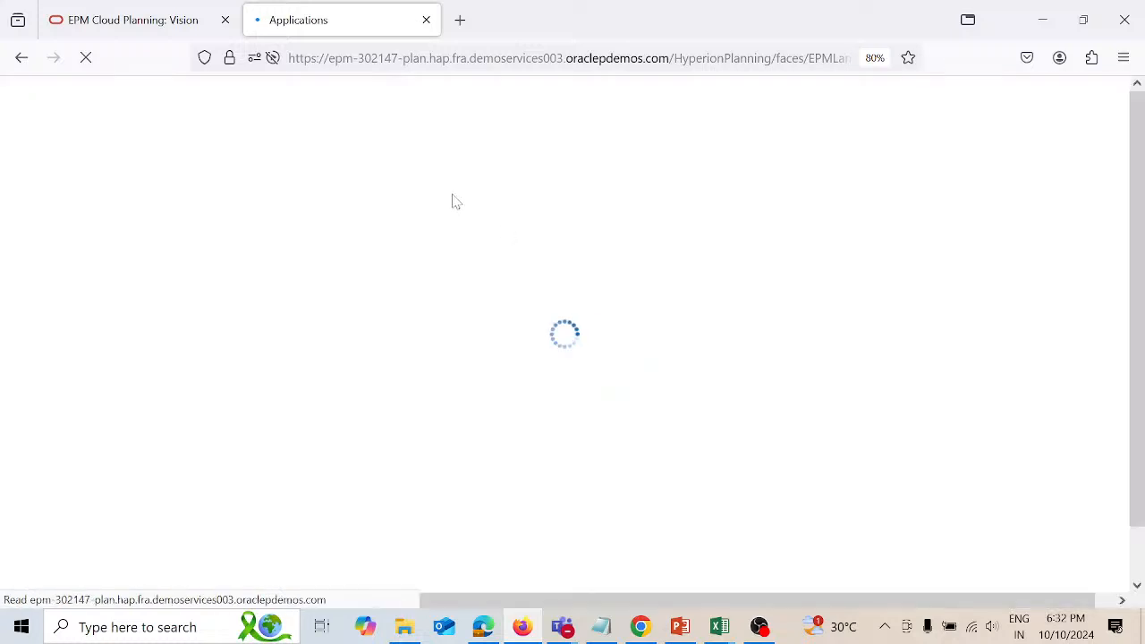
left_click(133, 30)
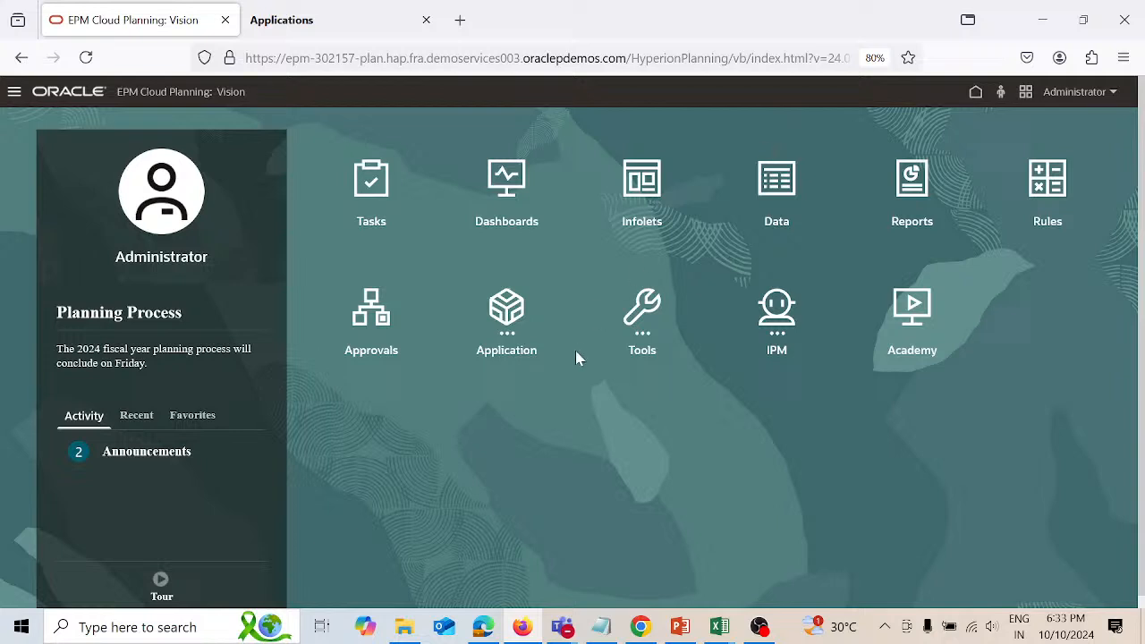
Open the list of registered applications in Data Integration under the Vision application's Data Exchange
left_click(517, 317)
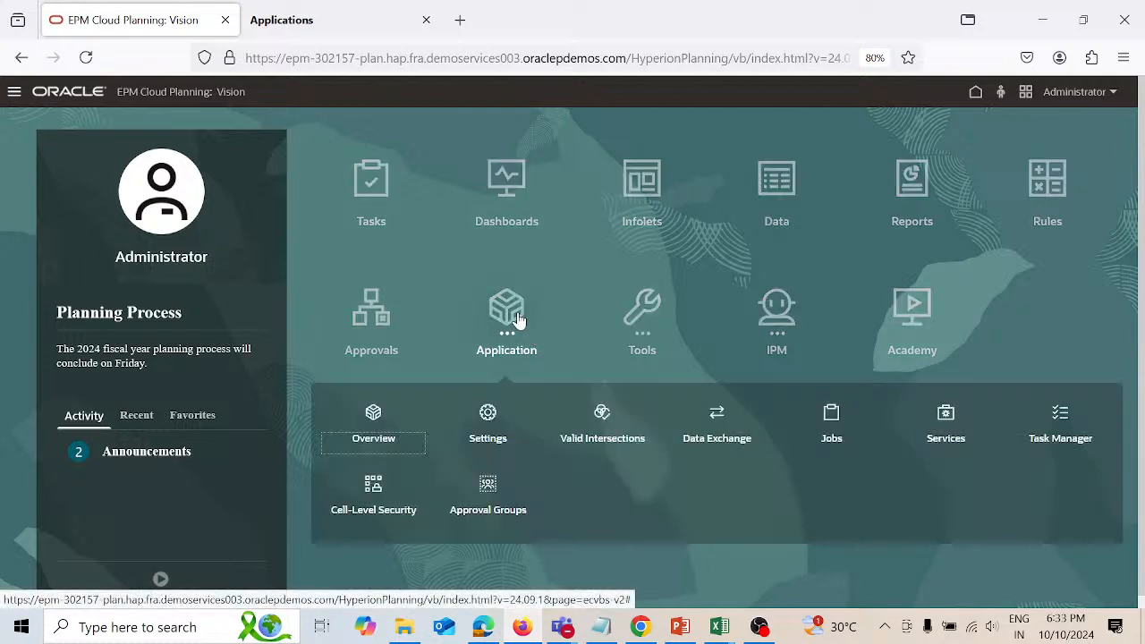
left_click(720, 421)
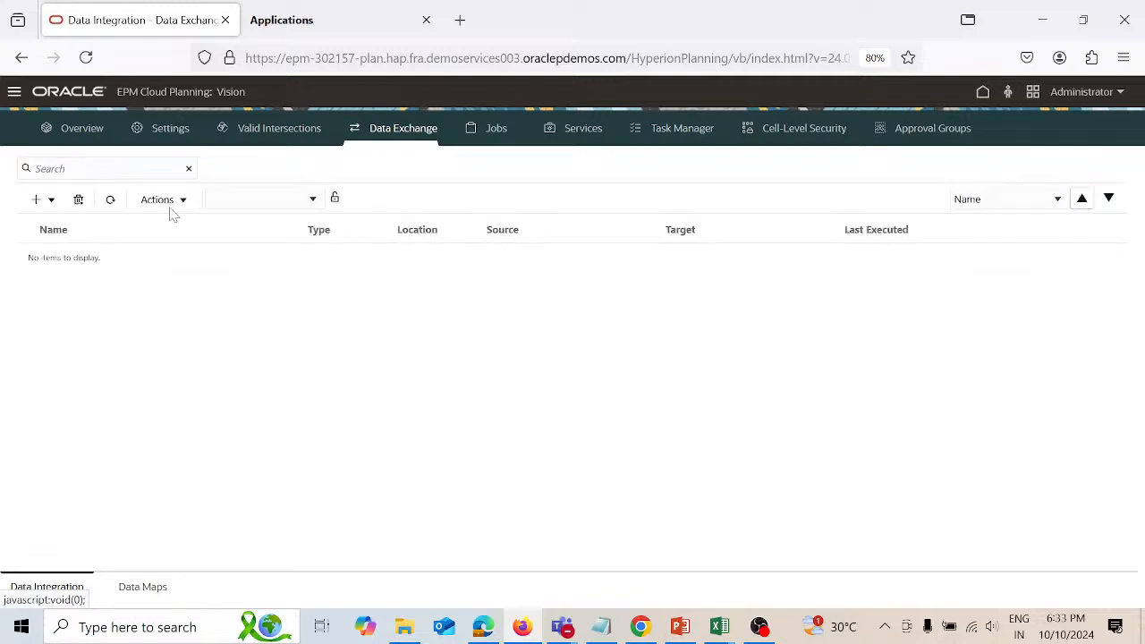
left_click(178, 203)
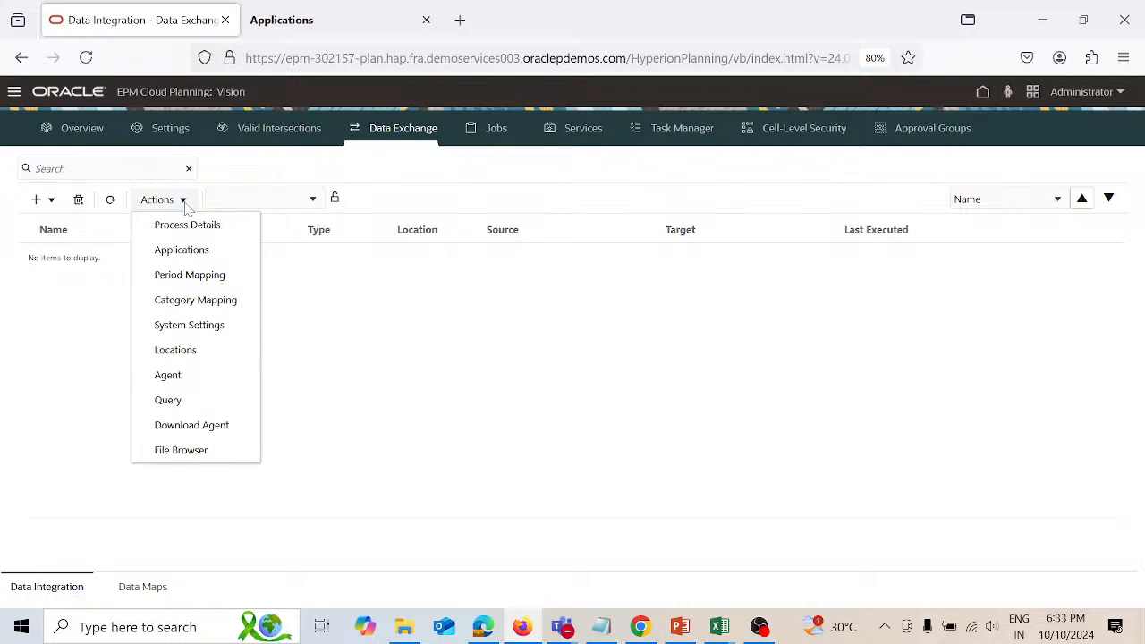
left_click(184, 253)
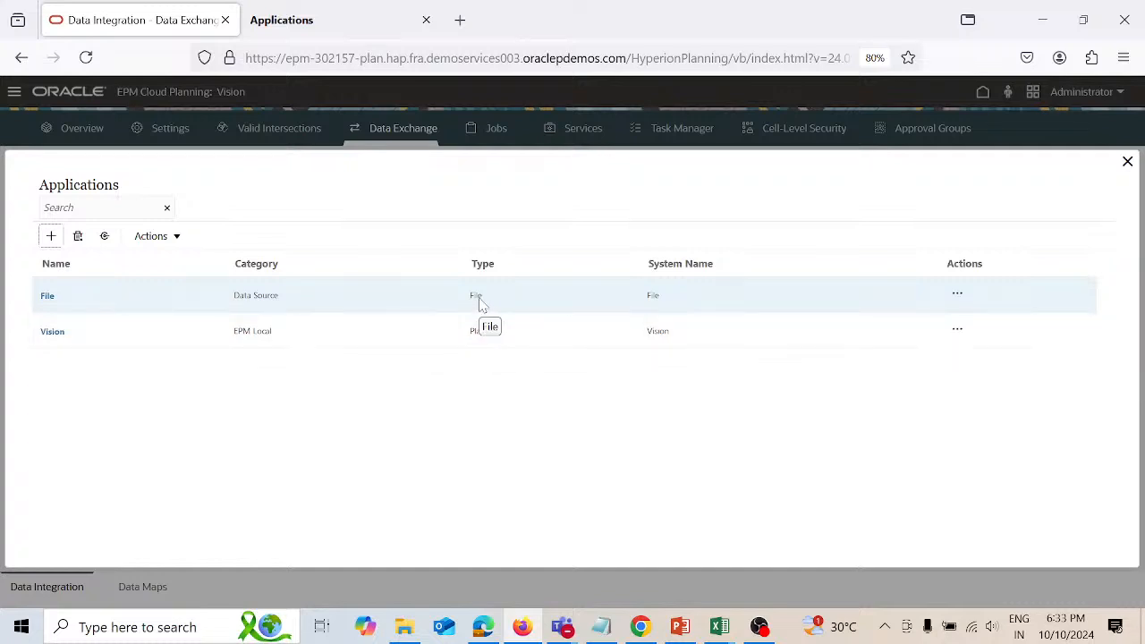
left_click(178, 237)
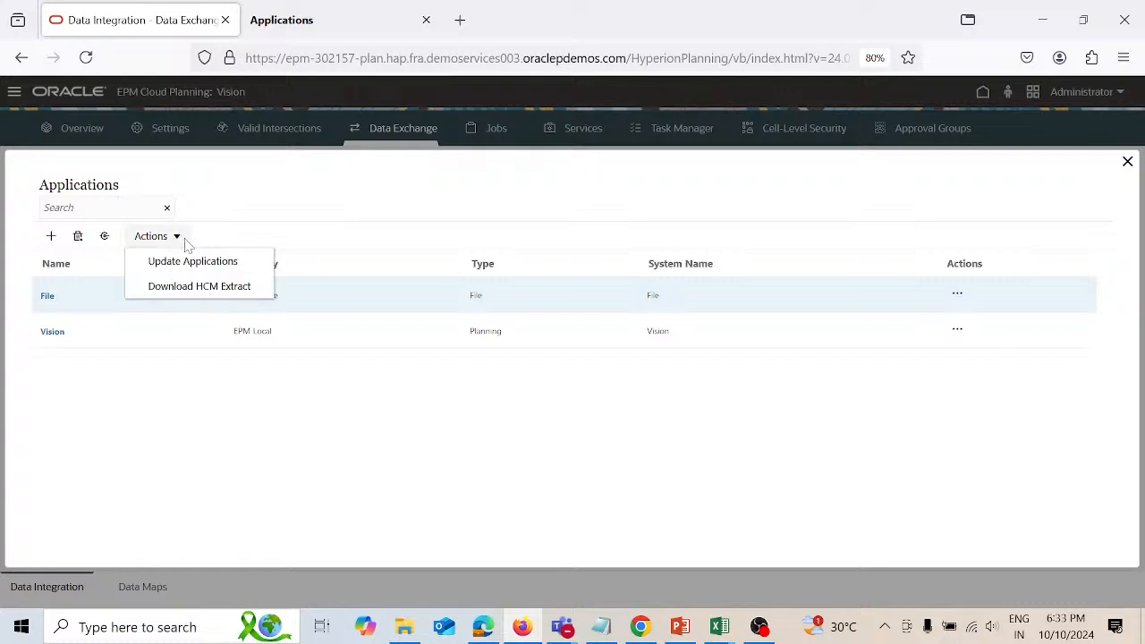
left_click(249, 216)
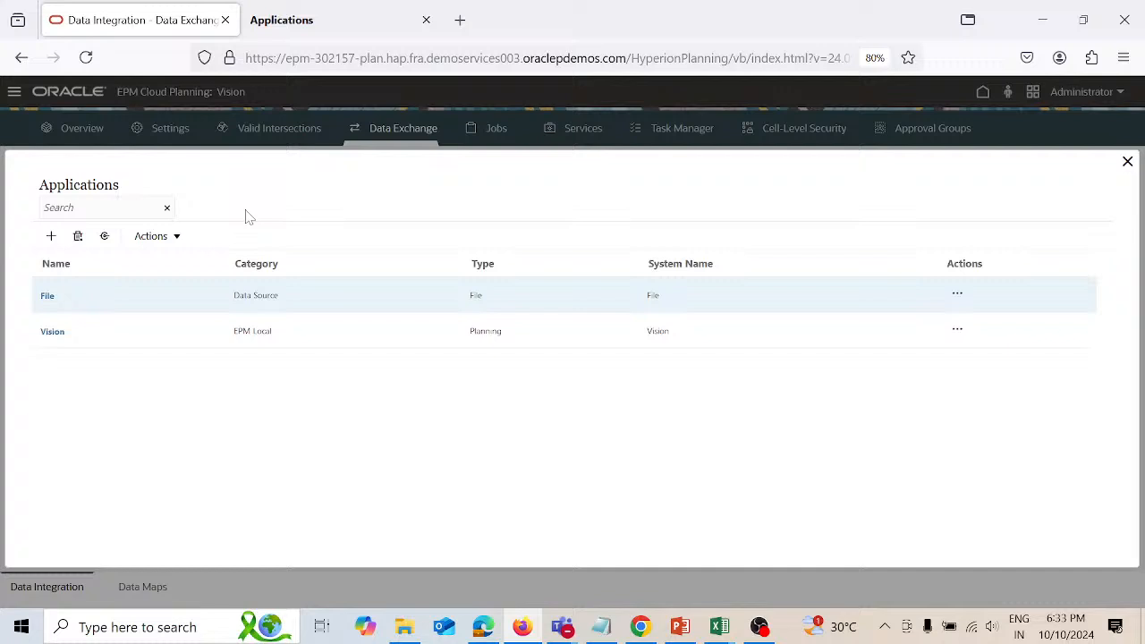
Register an EPM Local application for Vision using the Input Cubes - Plan1 cube, without a prefix
left_click(51, 236)
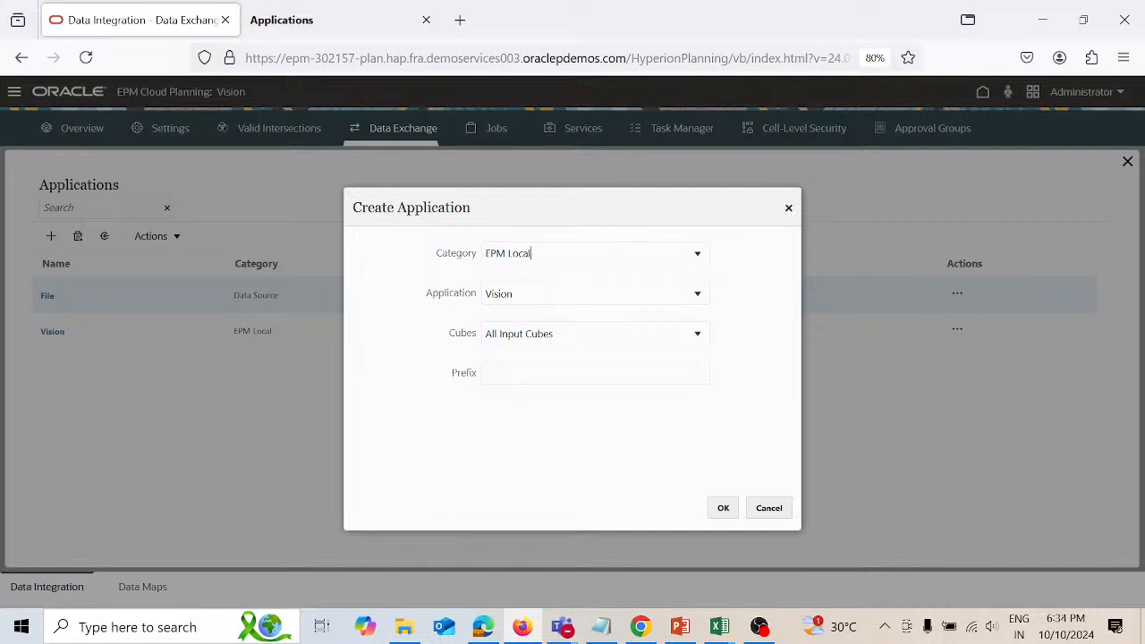
left_click(700, 340)
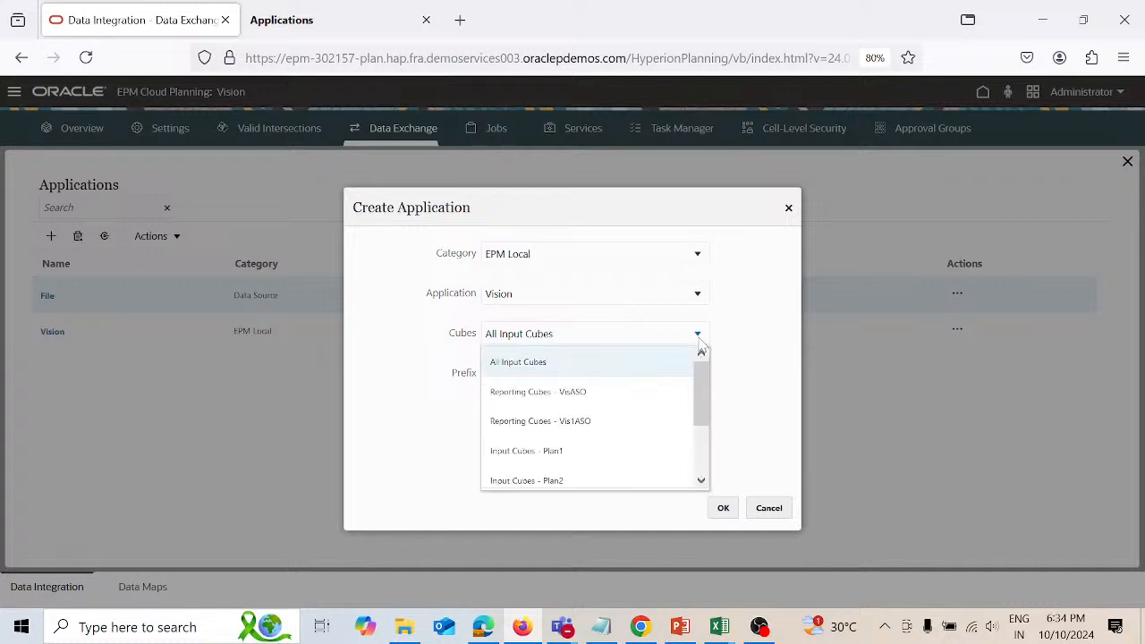
left_click(600, 452)
left_click(723, 508)
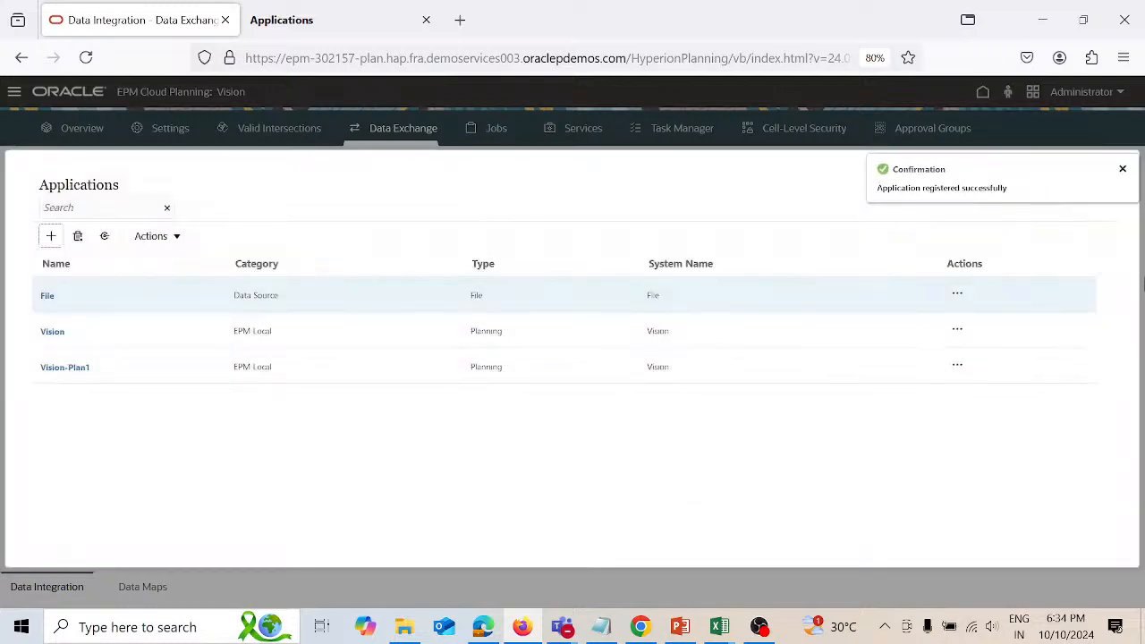
left_click(1123, 169)
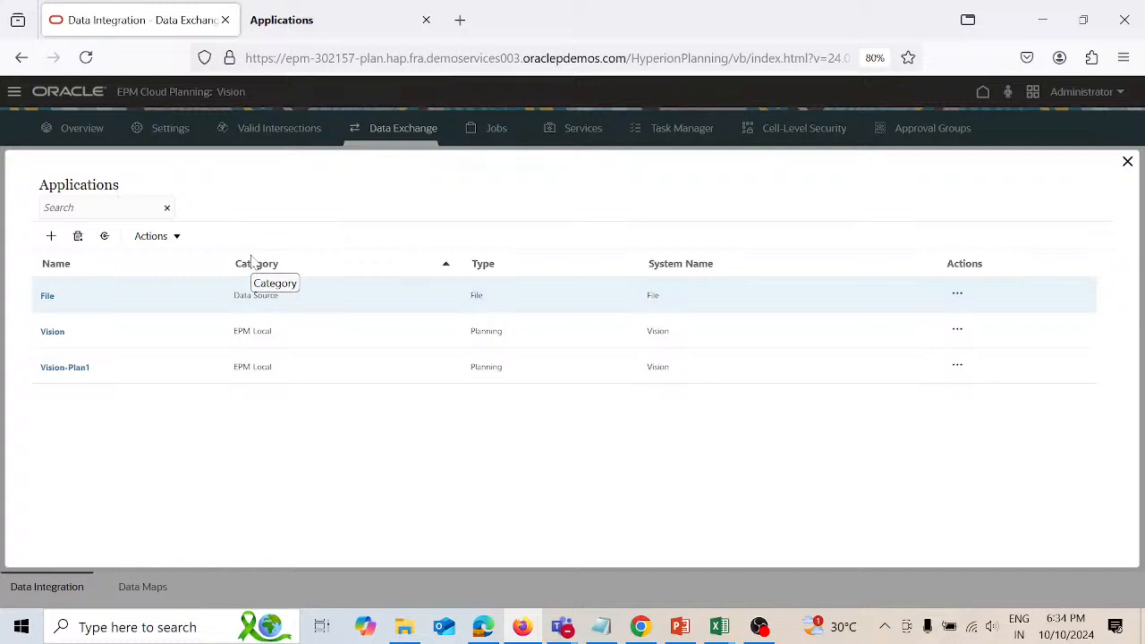
Leave the registered applications list and open Data Management
left_click(1128, 162)
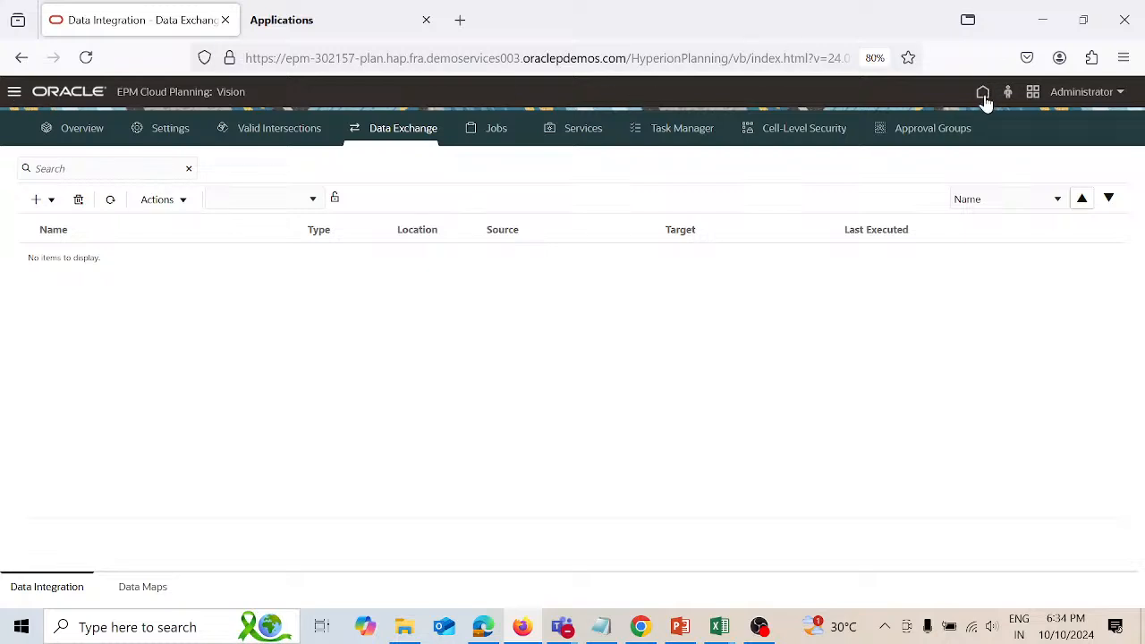
left_click(14, 94)
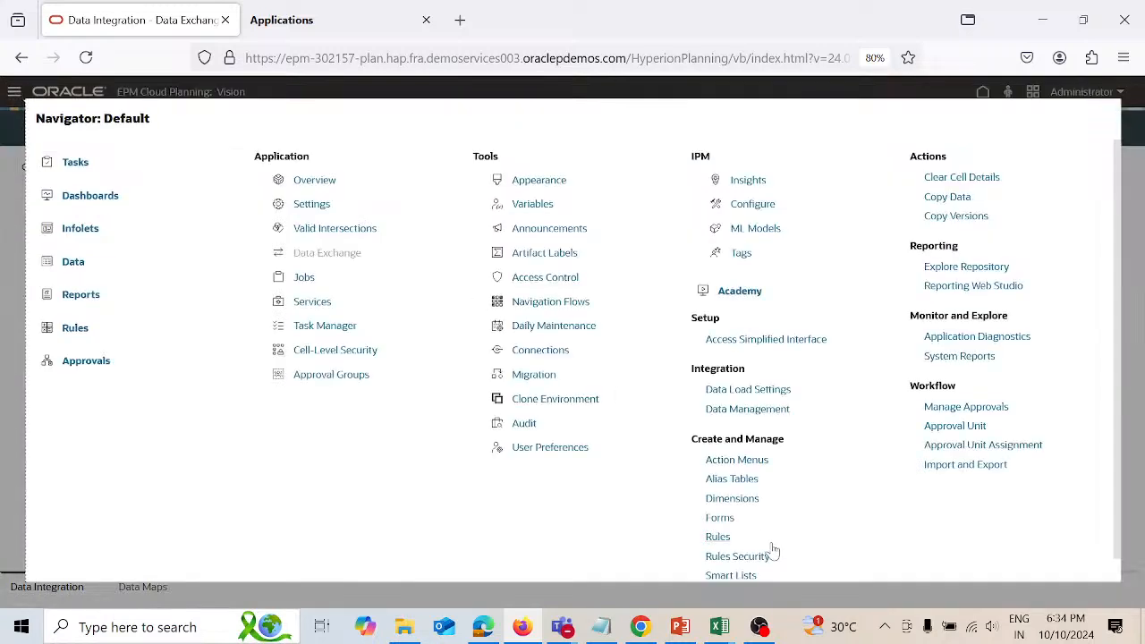
left_click(739, 411)
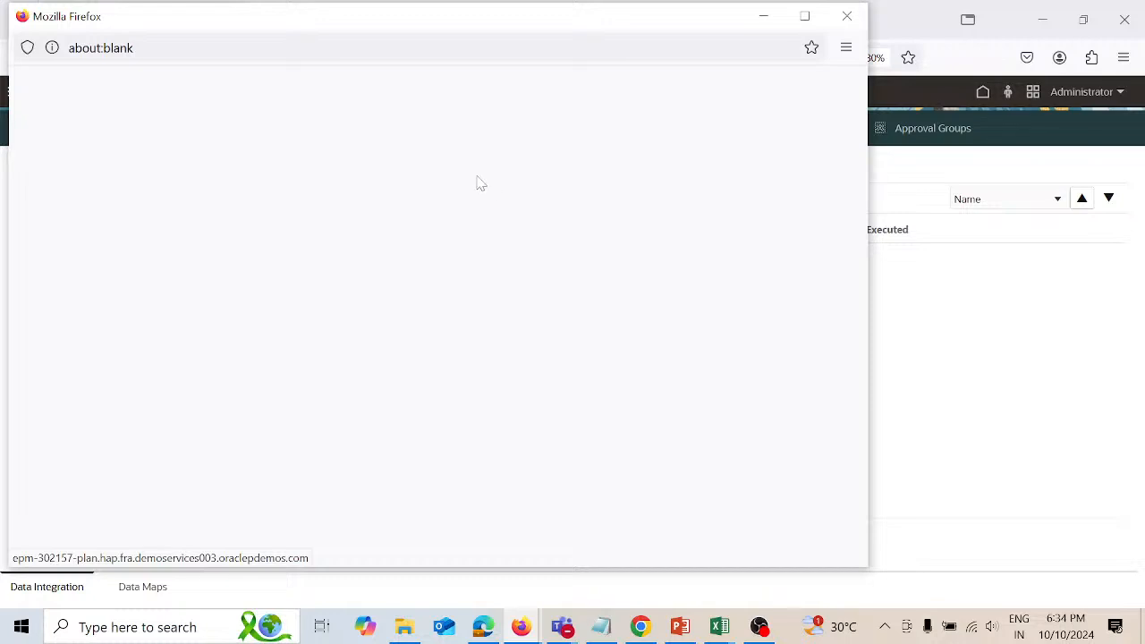
Maximize the Data Management window and open the import format setup
left_click(804, 16)
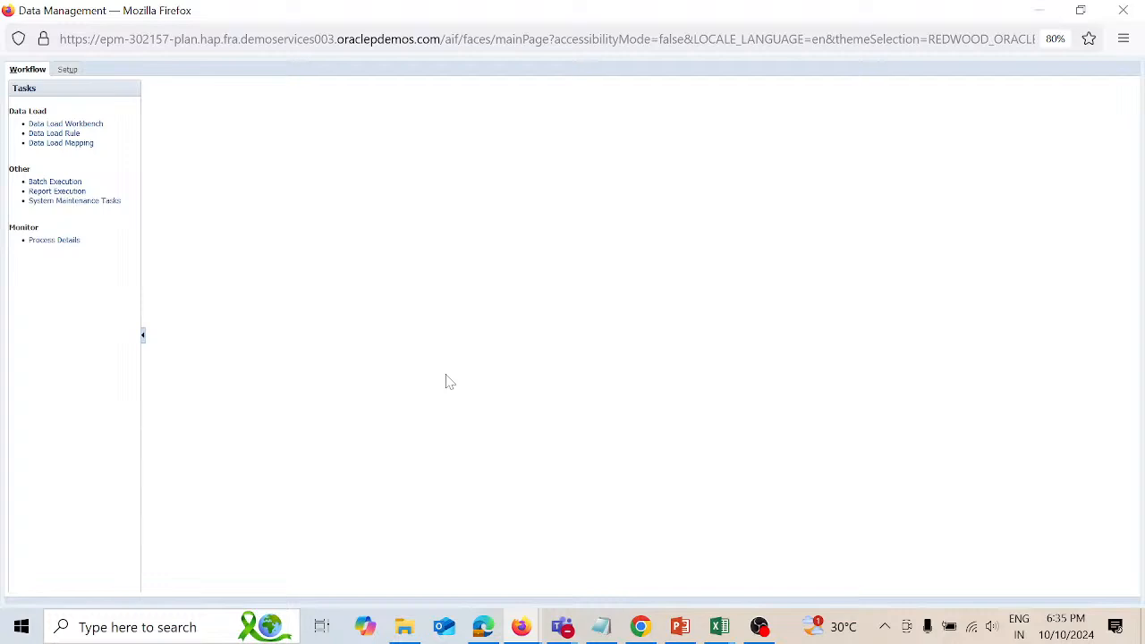
left_click(66, 72)
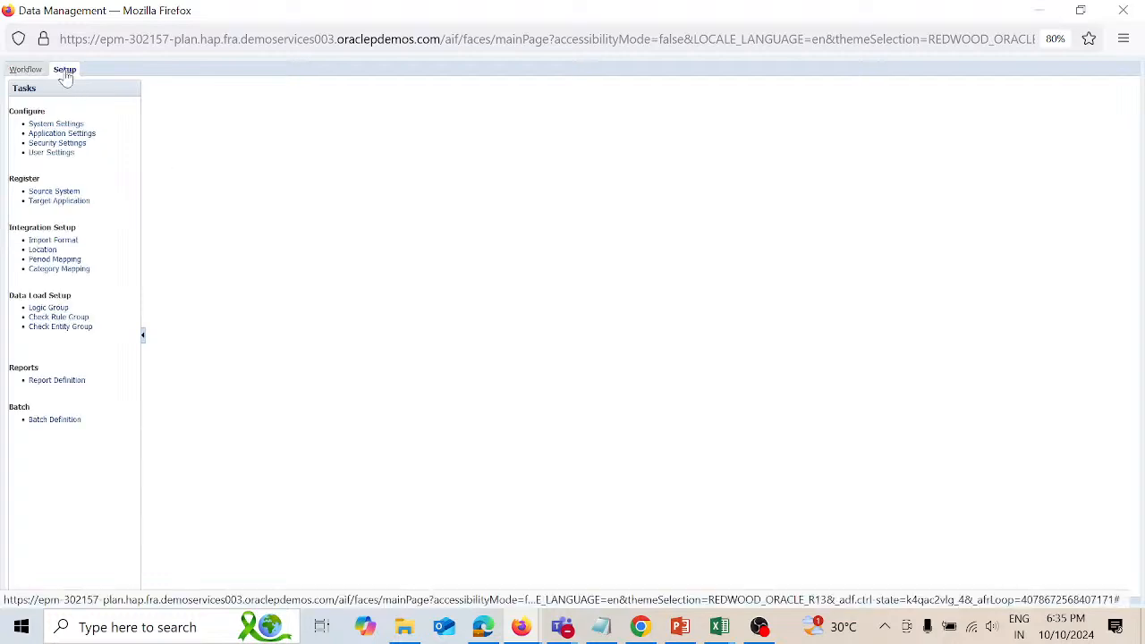
left_click(54, 240)
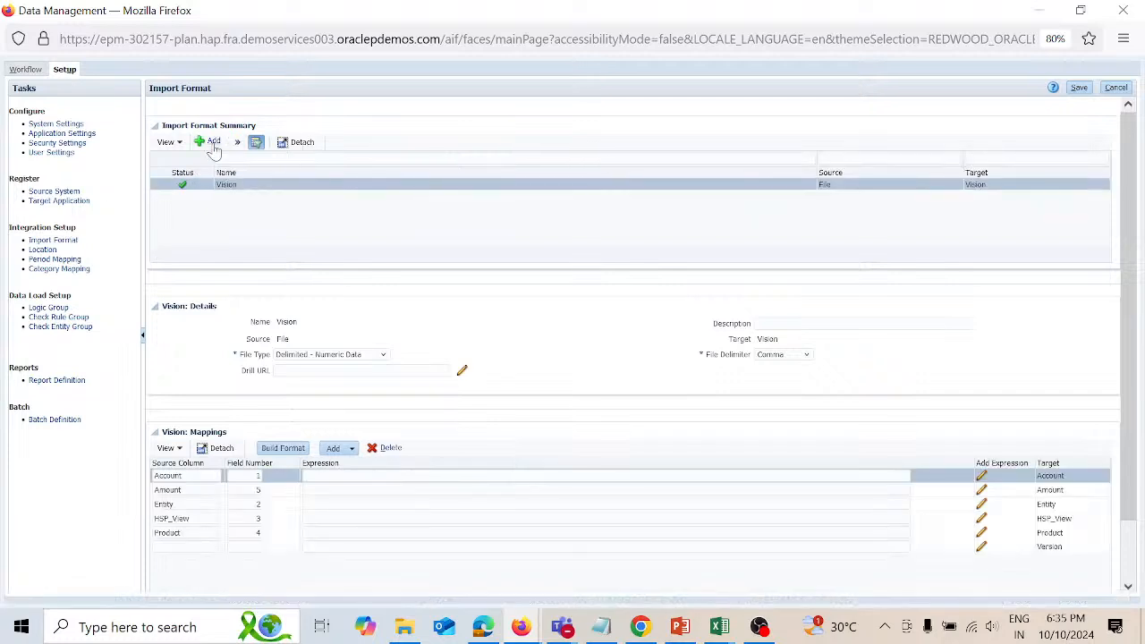
Add an import format named Overhead with File as the source and Vision-Plan1 as the target
left_click(212, 143)
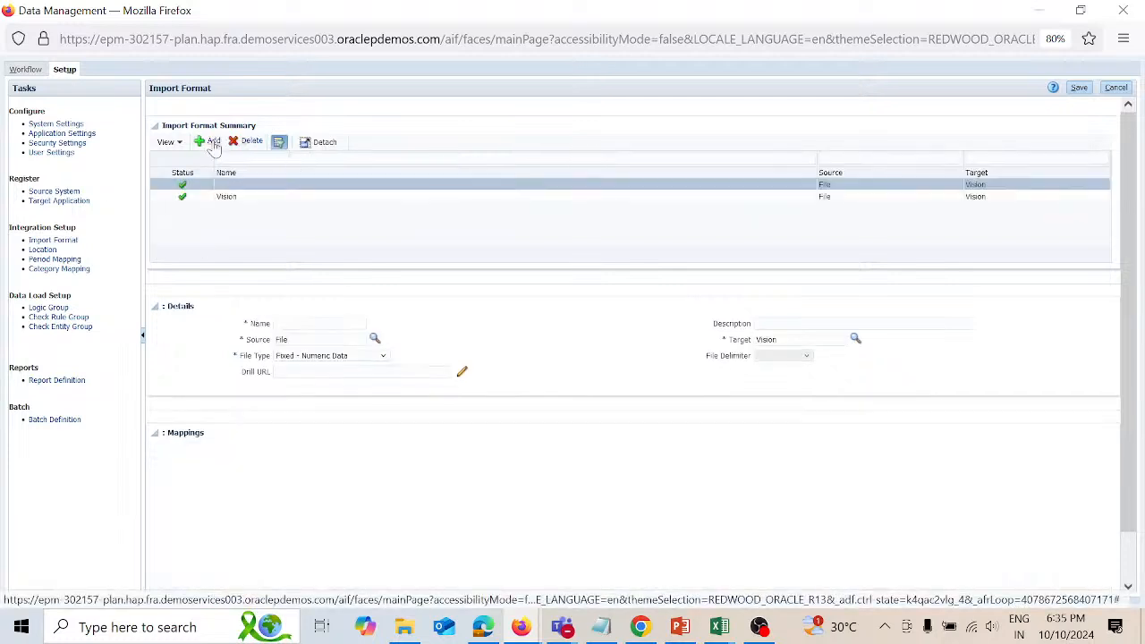
left_click(331, 323)
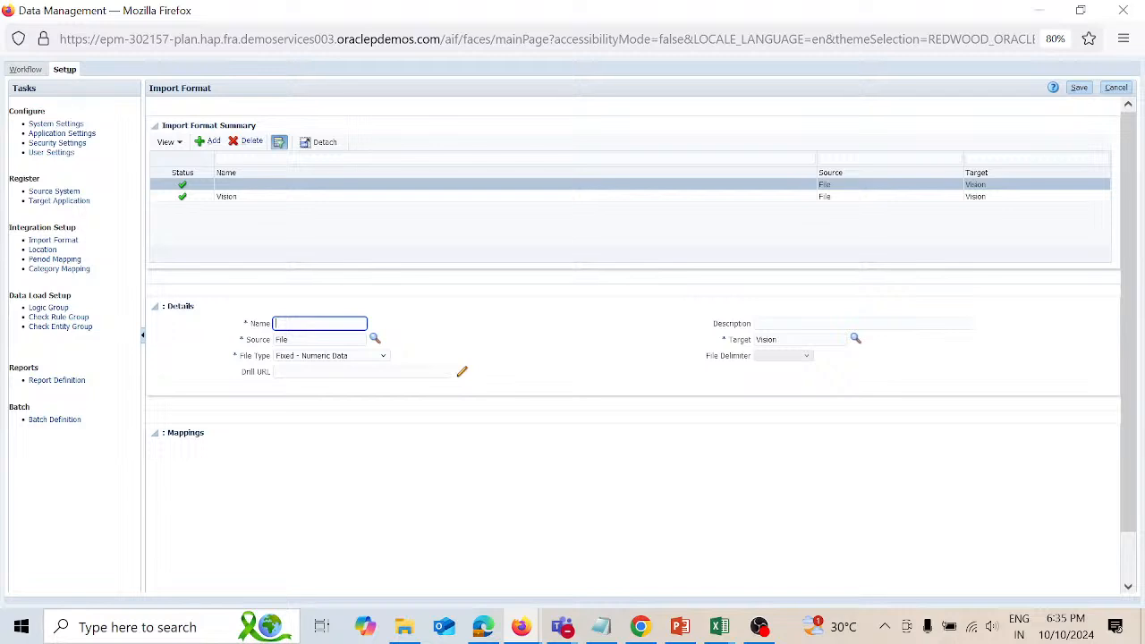
type("Overhead")
left_click(856, 341)
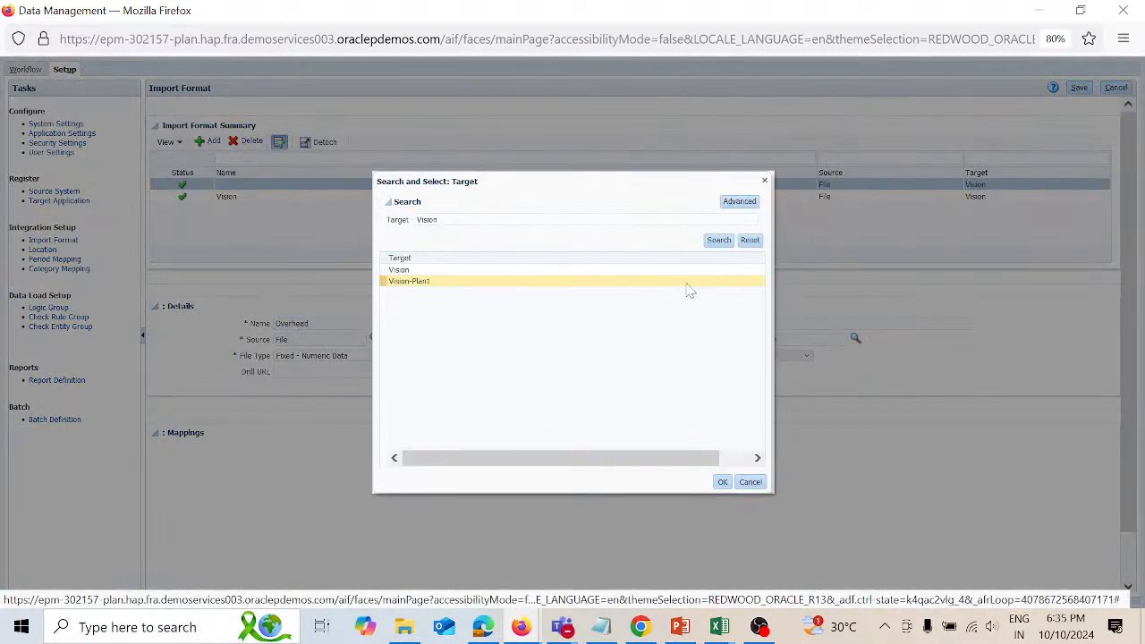
left_click(687, 282)
left_click(723, 482)
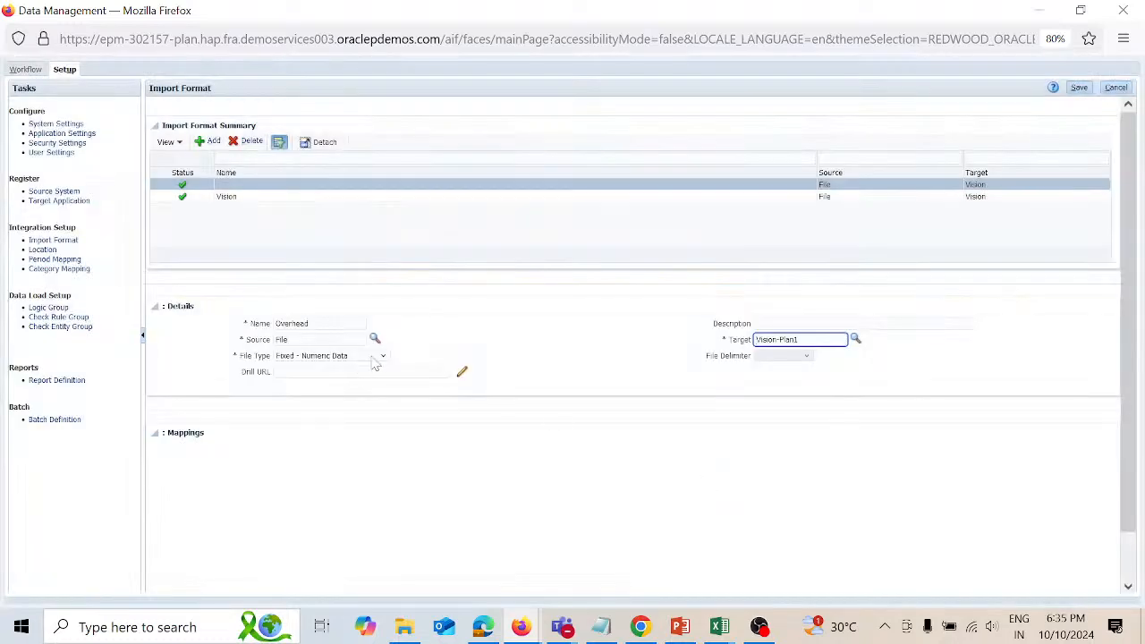
Set the Overhead import format's file type to Delimited - Numeric Data and save it
left_click(383, 357)
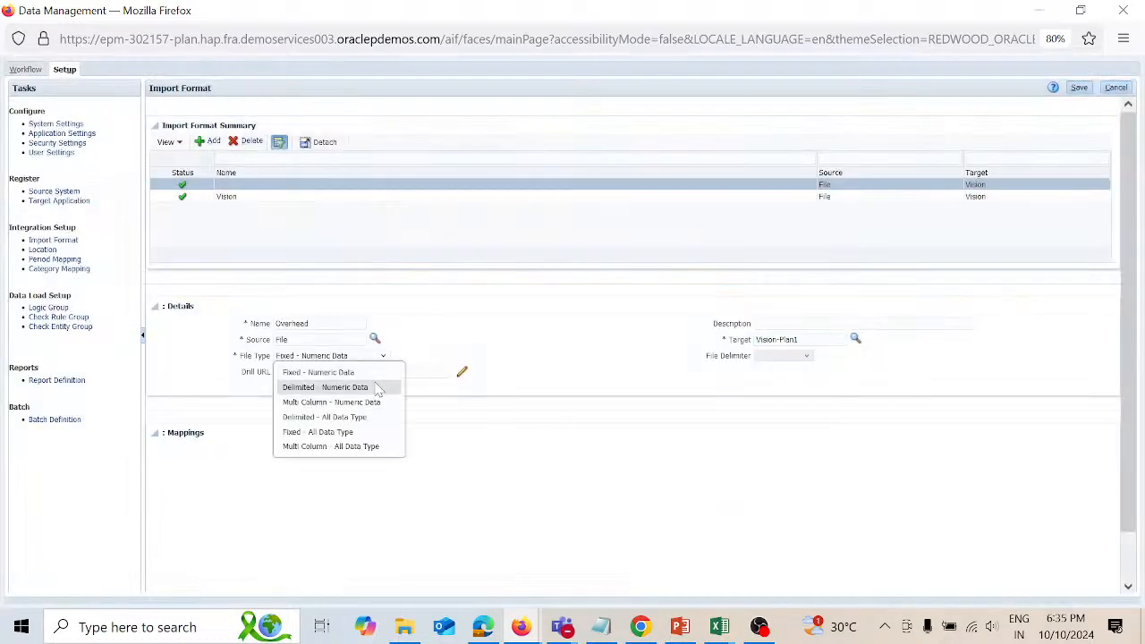
left_click(377, 389)
left_click(371, 372)
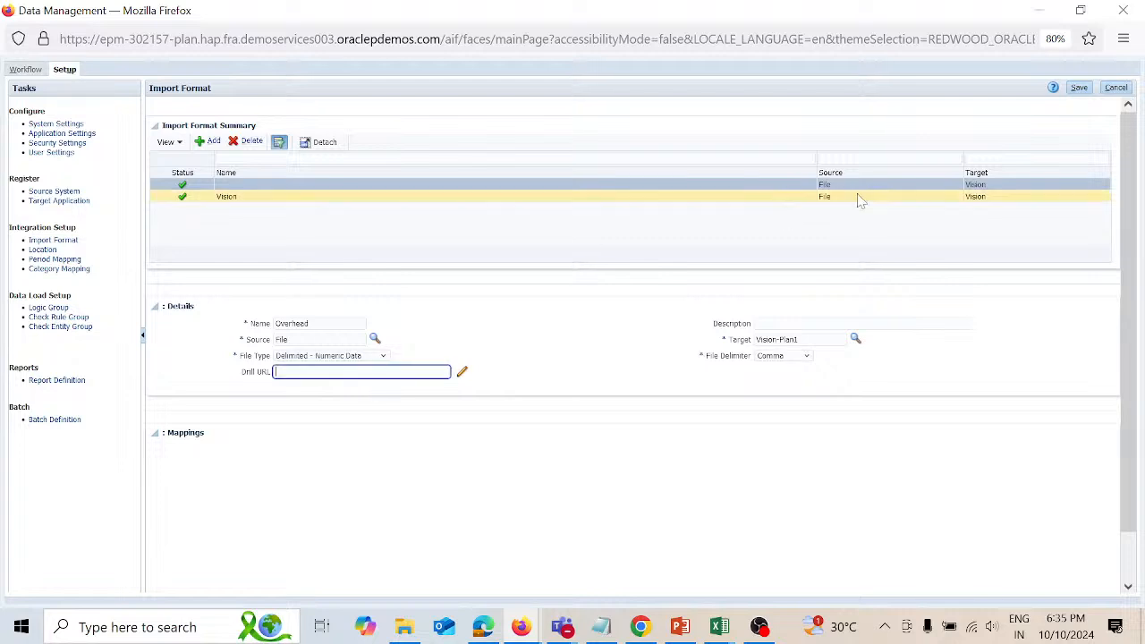
left_click(1079, 88)
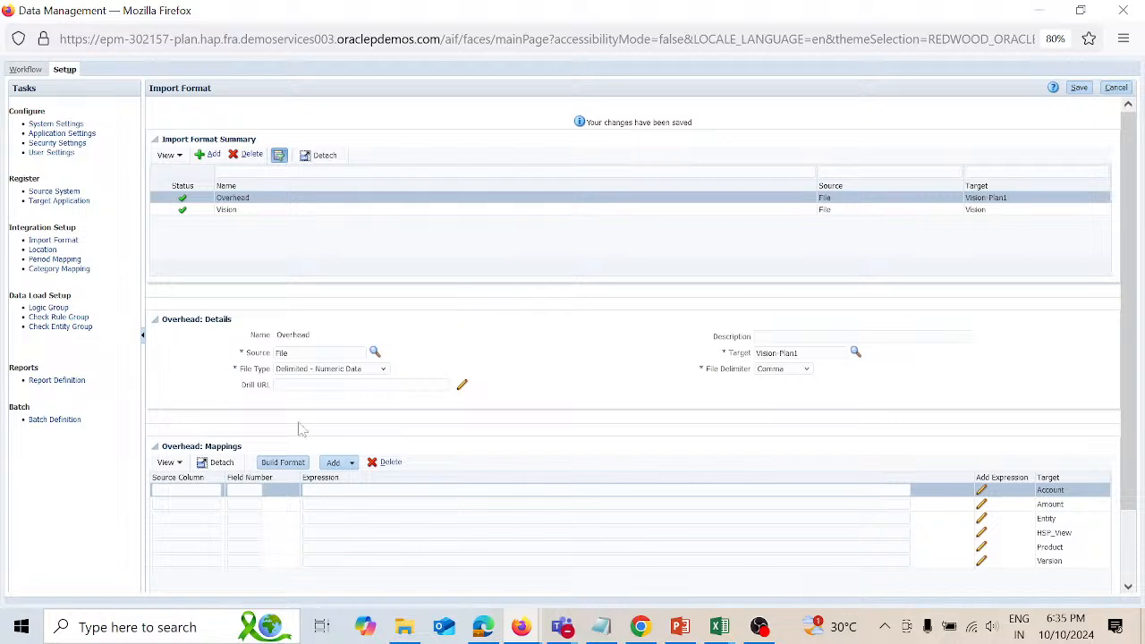
Map the Account target to source column Account with field number 1
left_click(207, 492)
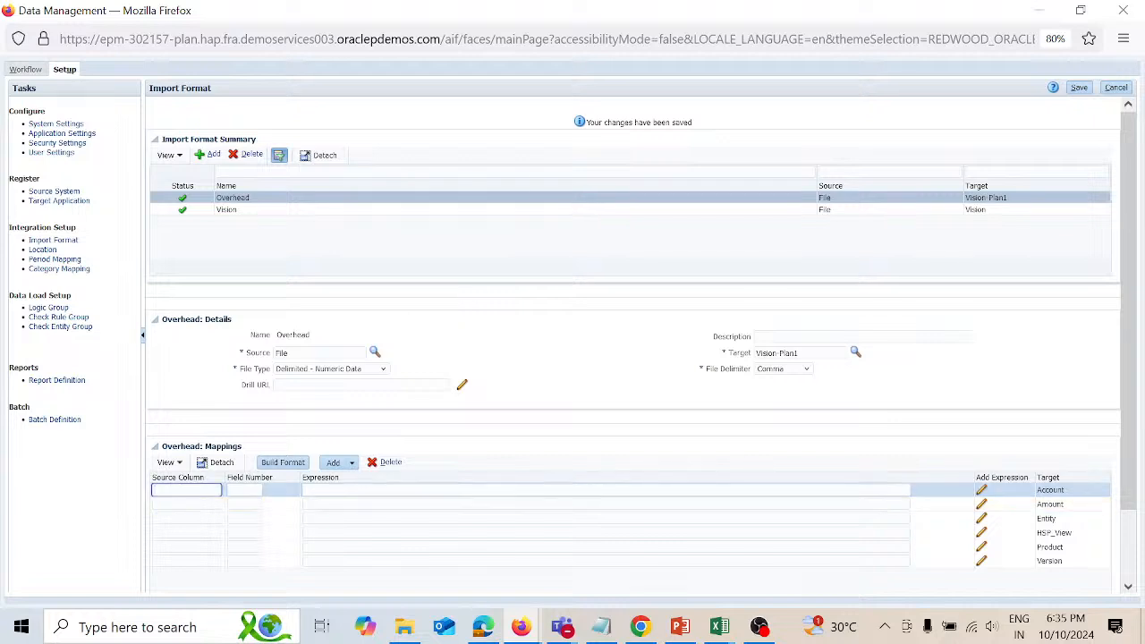
type("Acc")
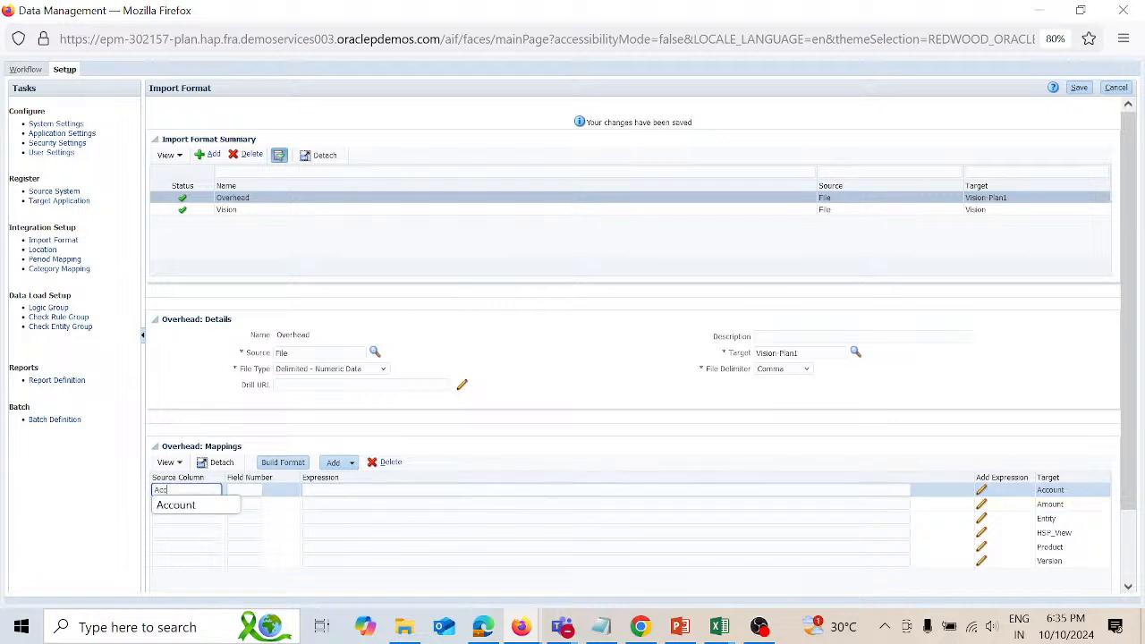
type("ount")
key("Tab")
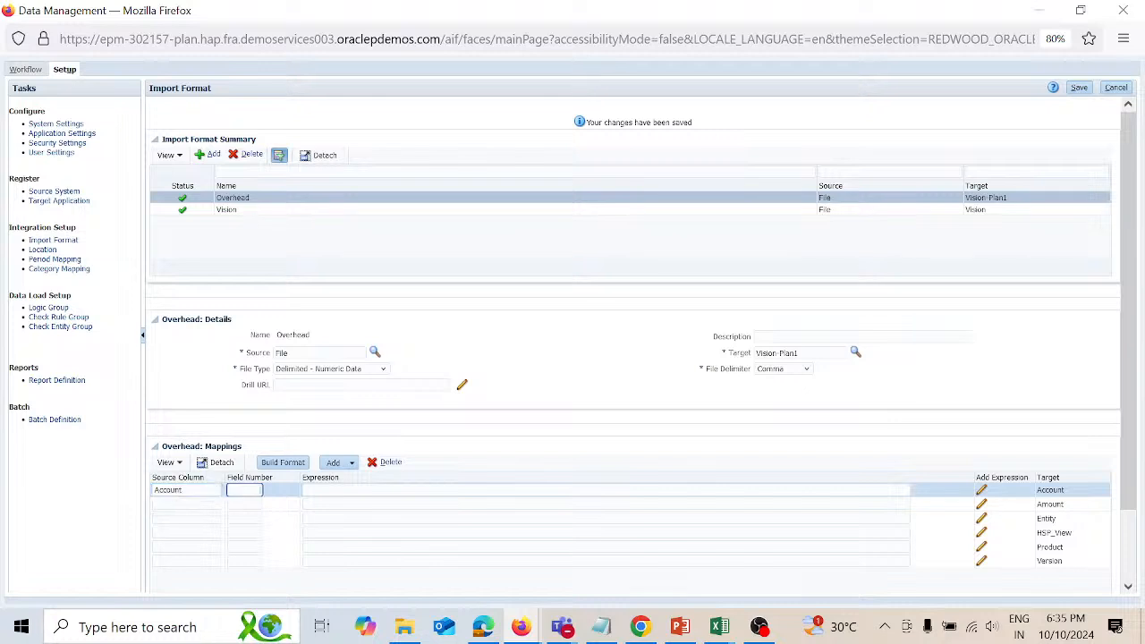
type("1")
key("Tab")
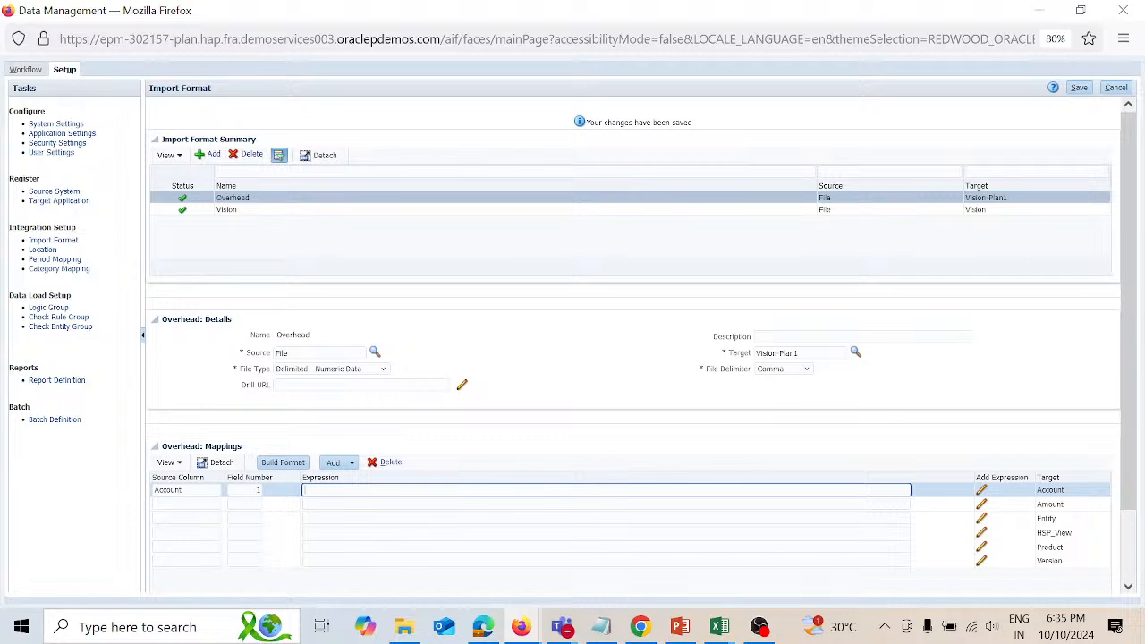
Examine the order of the Account, Entity and Amount columns in the Overhead workbook in Excel, and return to Data Management
mouse_move(718, 626)
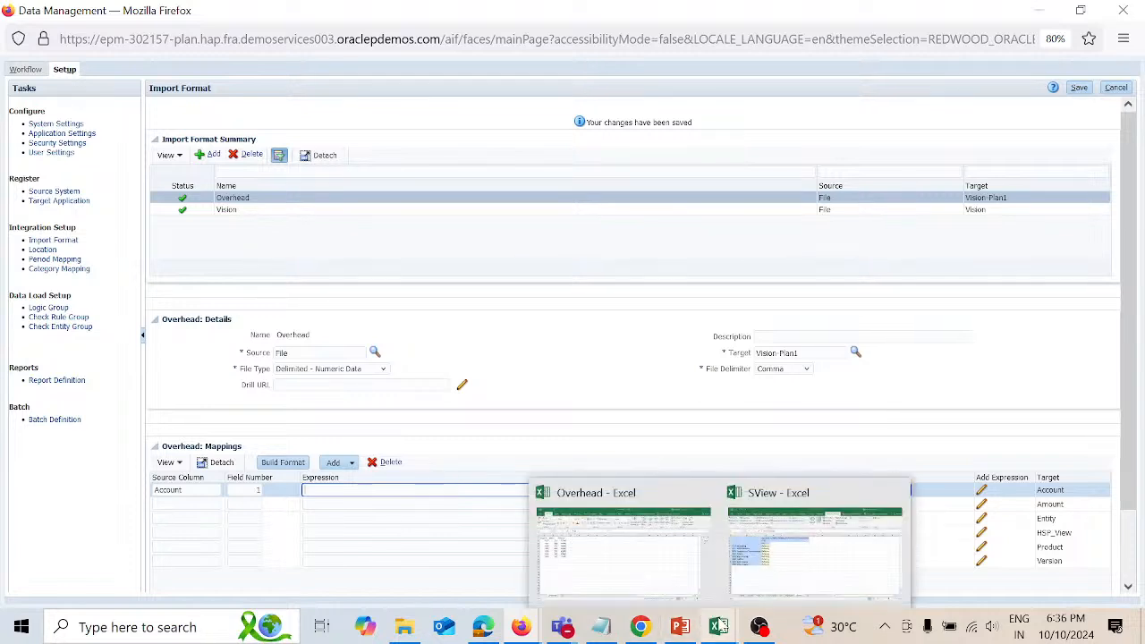
left_click(647, 545)
key("shift+space")
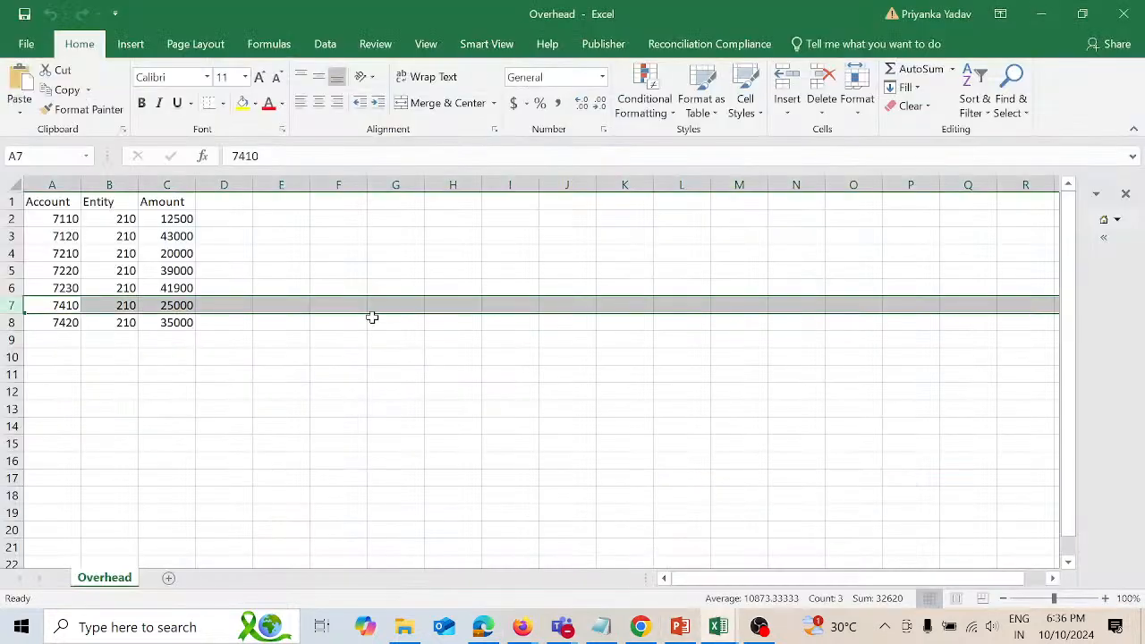
left_click(71, 182)
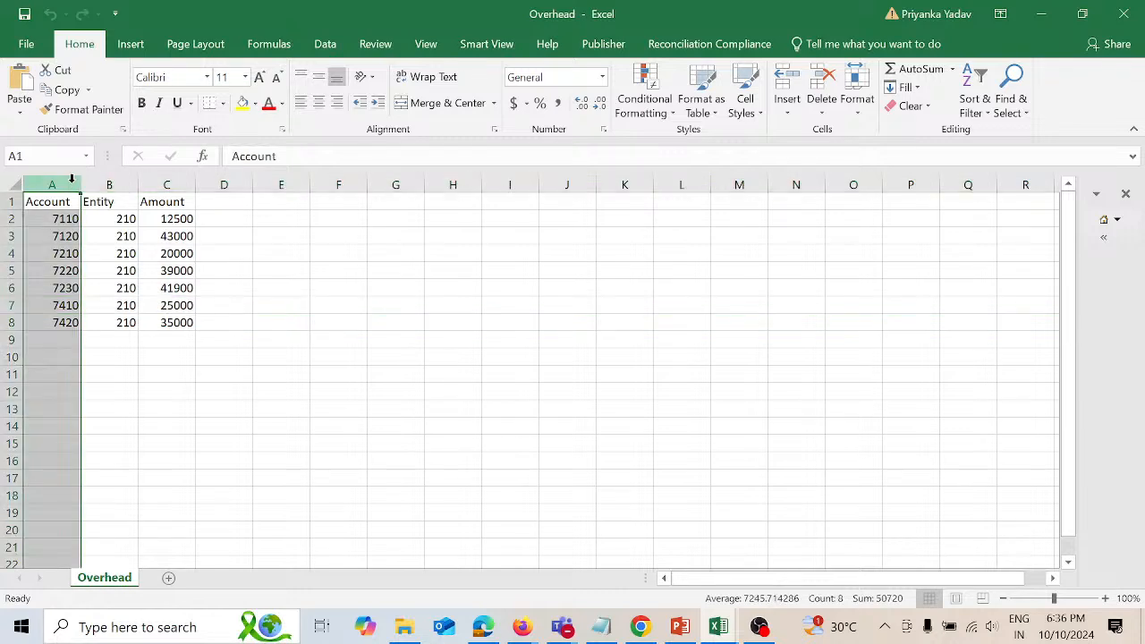
left_click(130, 184)
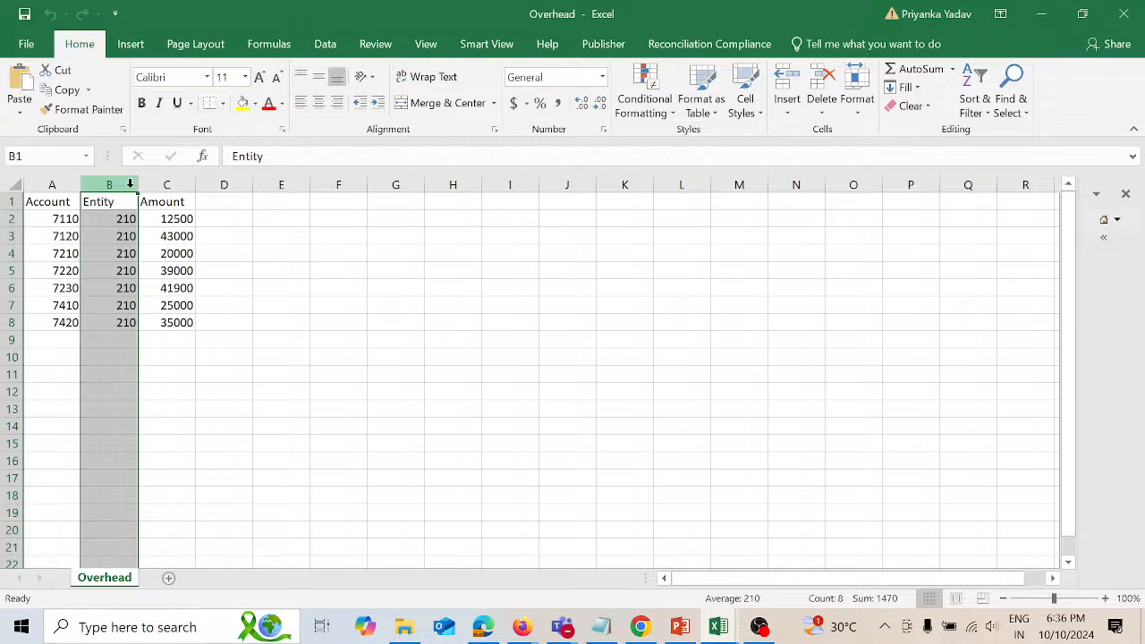
left_click(176, 184)
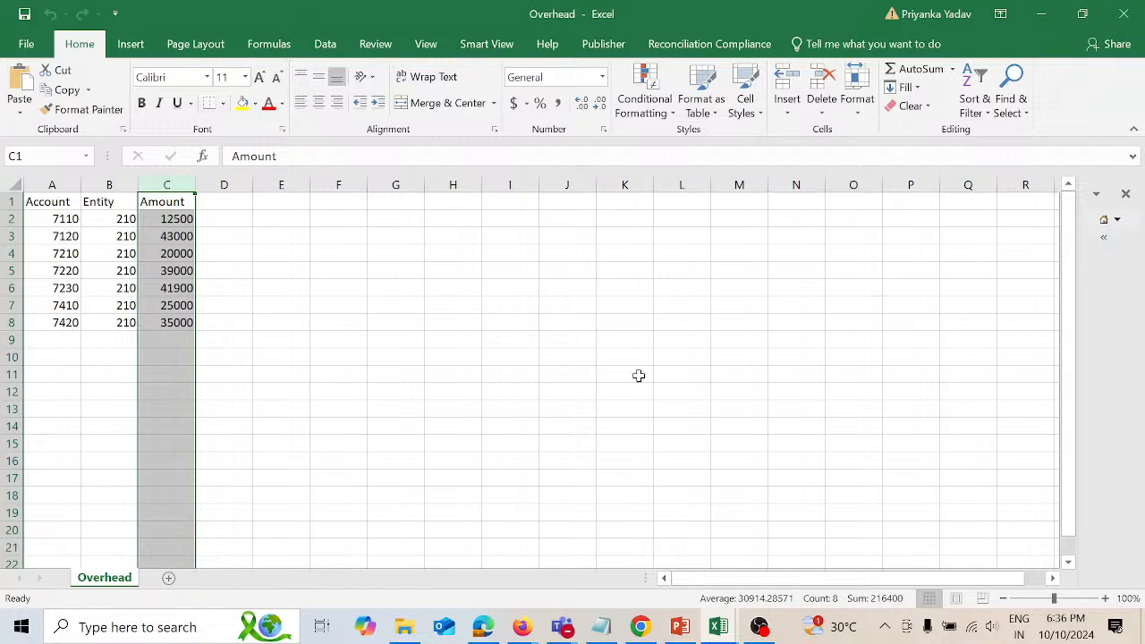
key("alt+Tab")
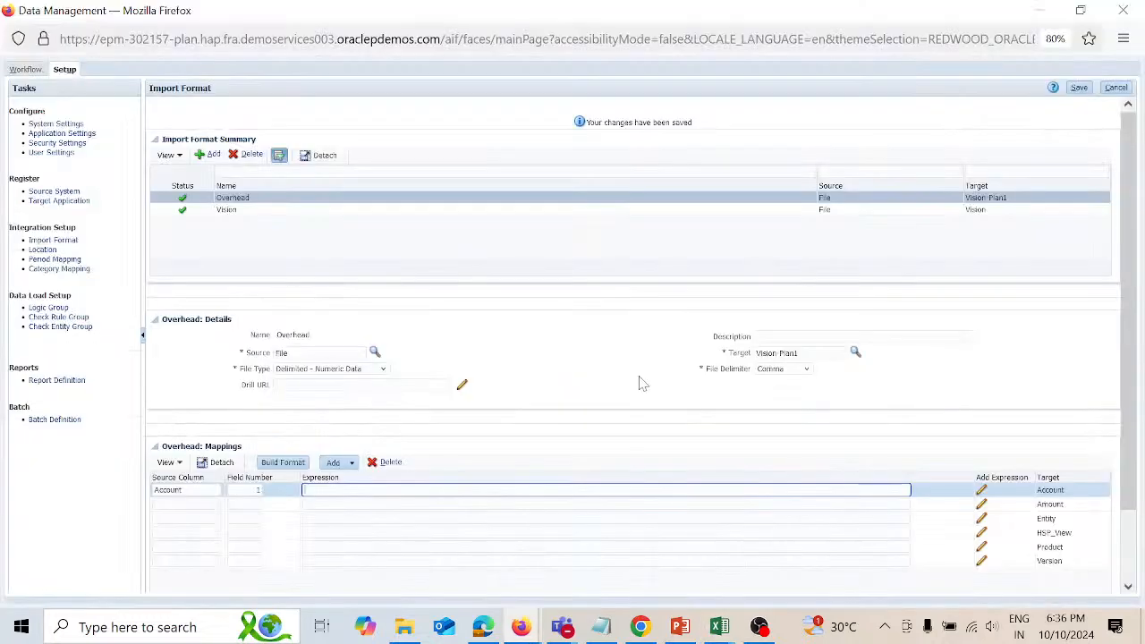
Map the Amount target to source column Amount with field number 3
left_click(188, 504)
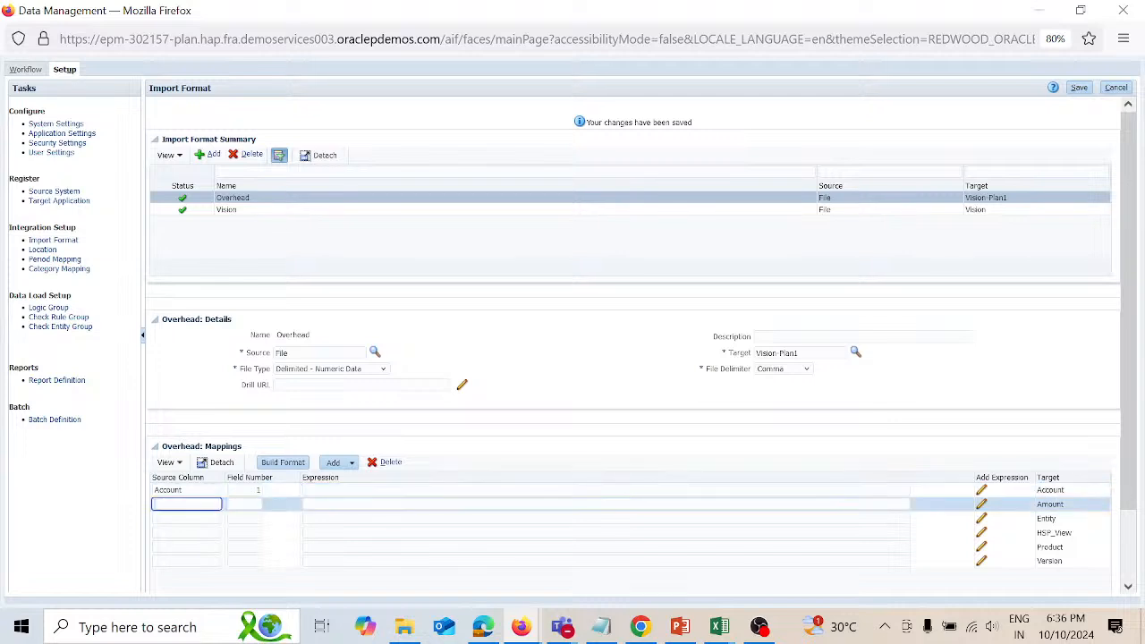
type("Amount")
key("Tab")
type("3")
key("Tab")
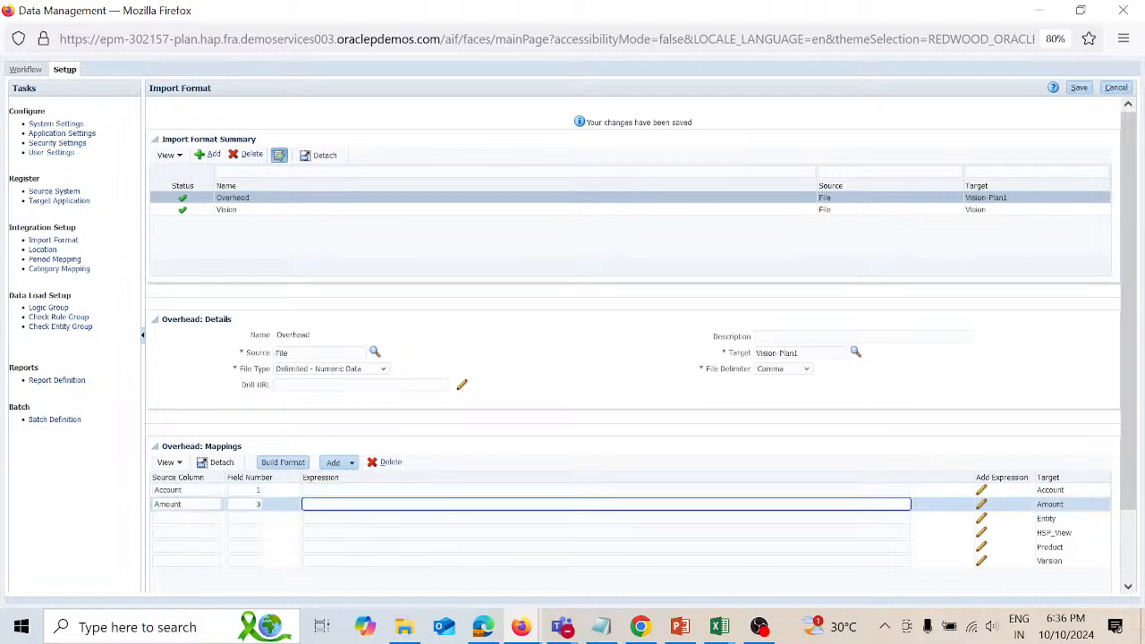
Map the Entity target to source column Entity with field number 2 and save the import format
left_click(188, 519)
type("E")
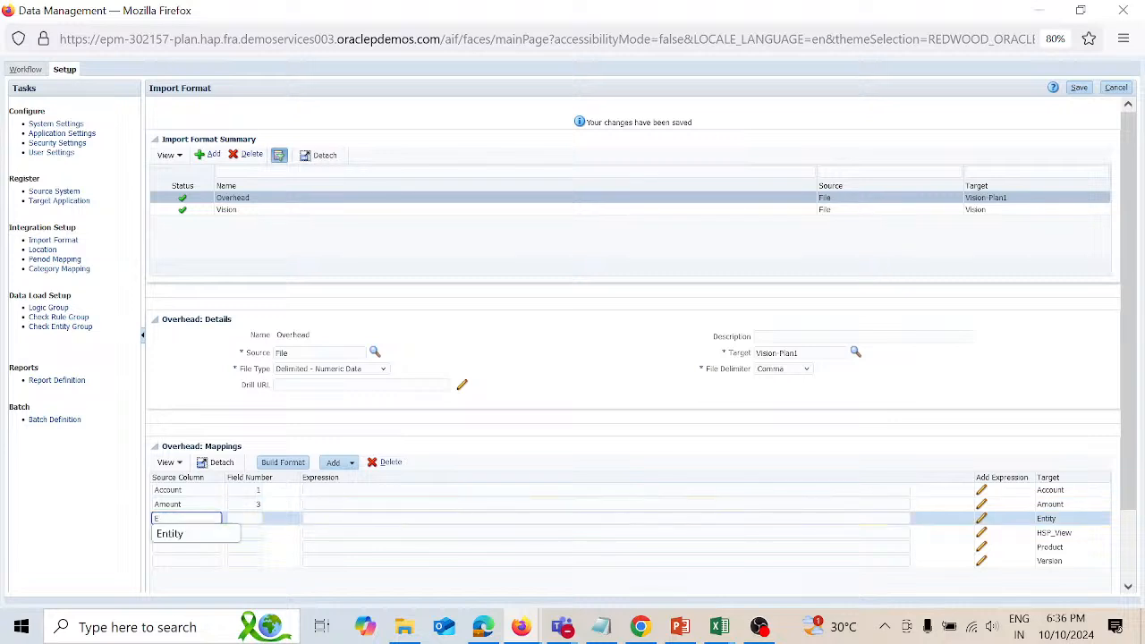
key("Down")
key("Return")
key("Tab")
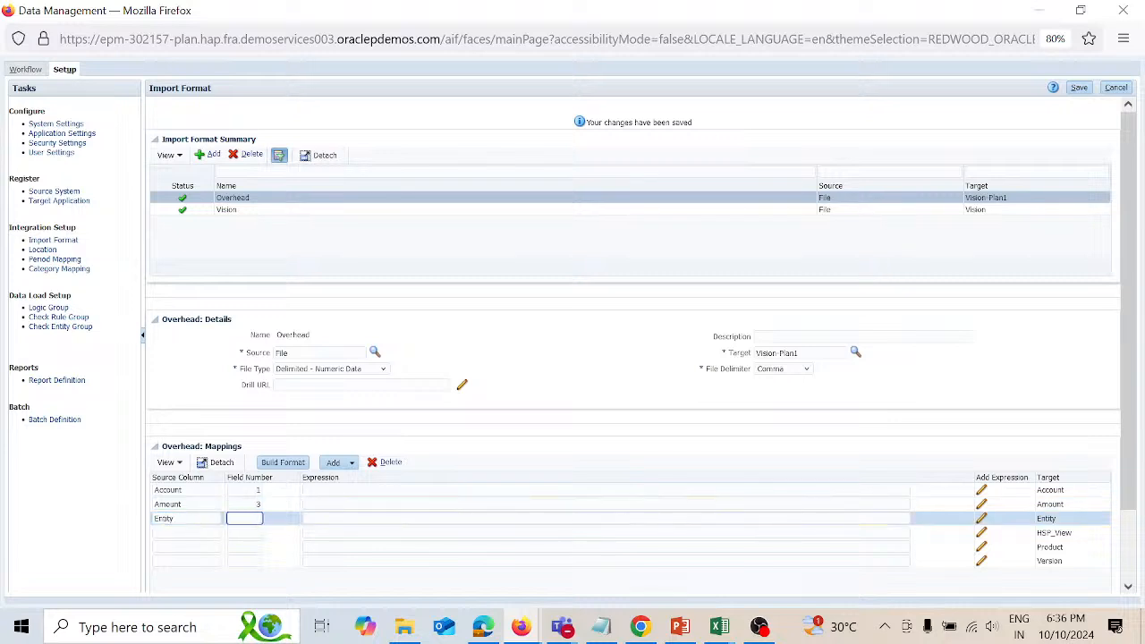
key("Tab")
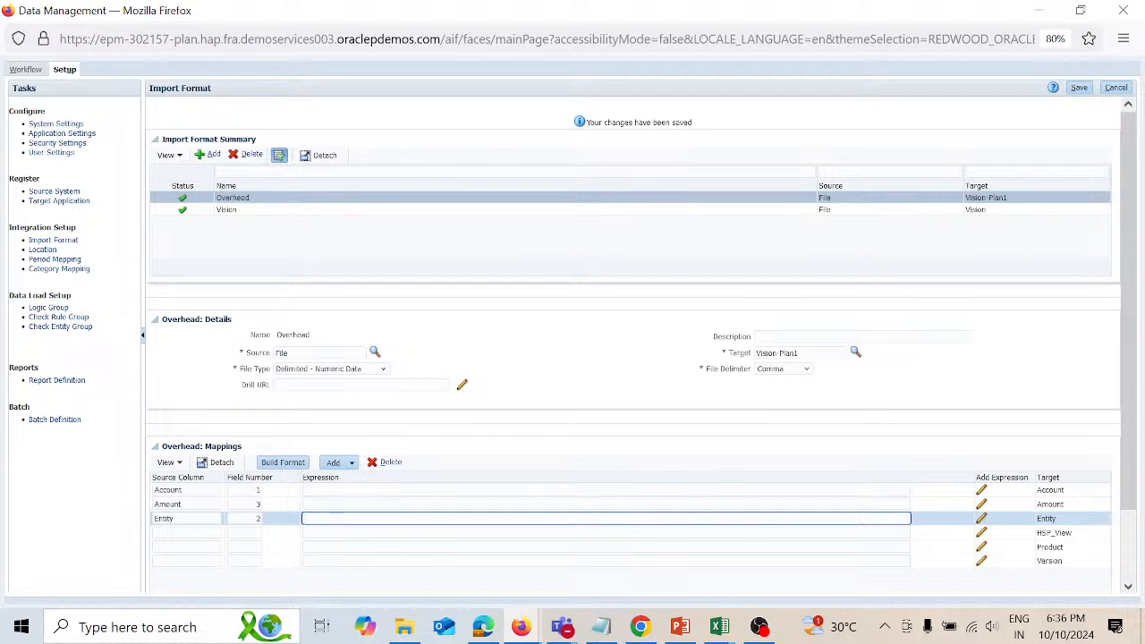
left_click(1078, 87)
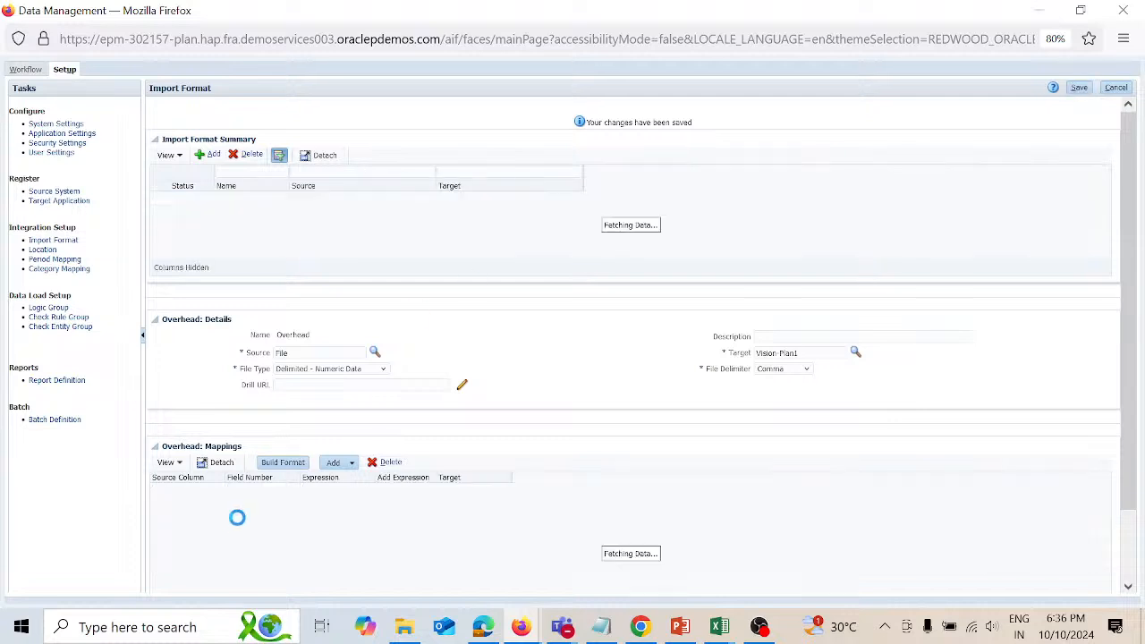
Map the HSP_View target to source column HSP_View with field number 2 and the expression BaseData
left_click(210, 535)
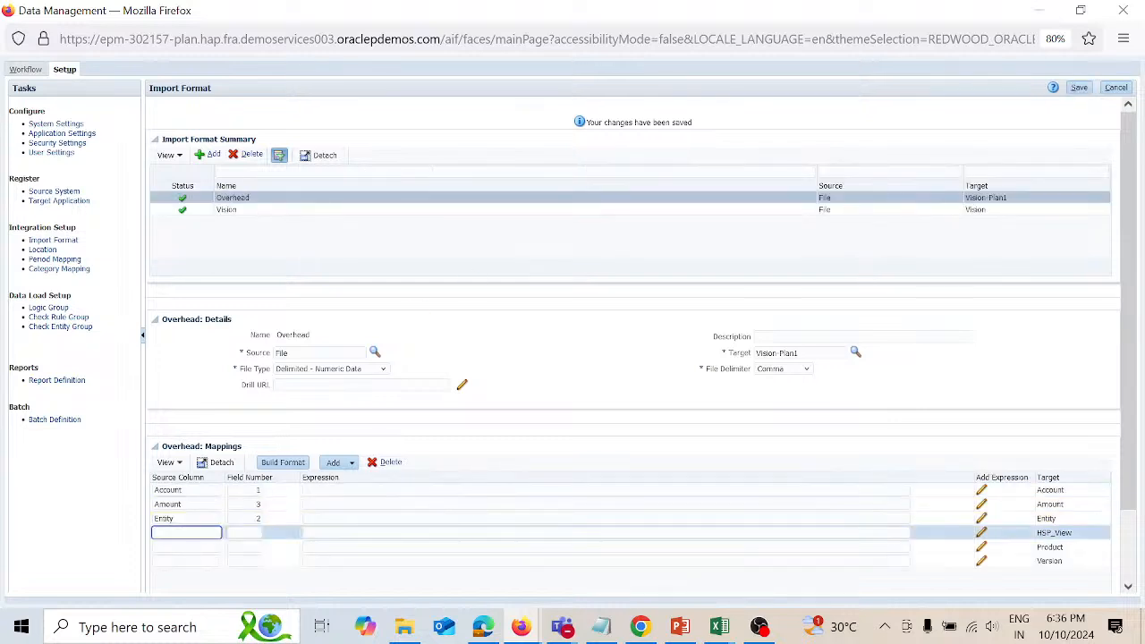
type("H")
key("Down")
key("Return")
key("Tab")
key("Tab")
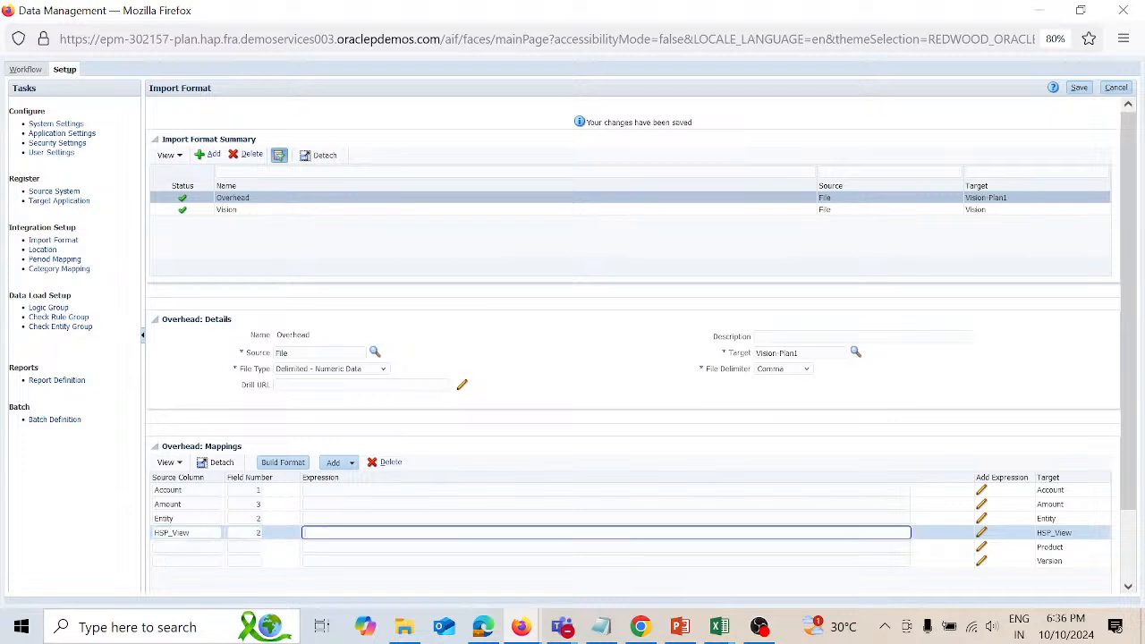
type("Base")
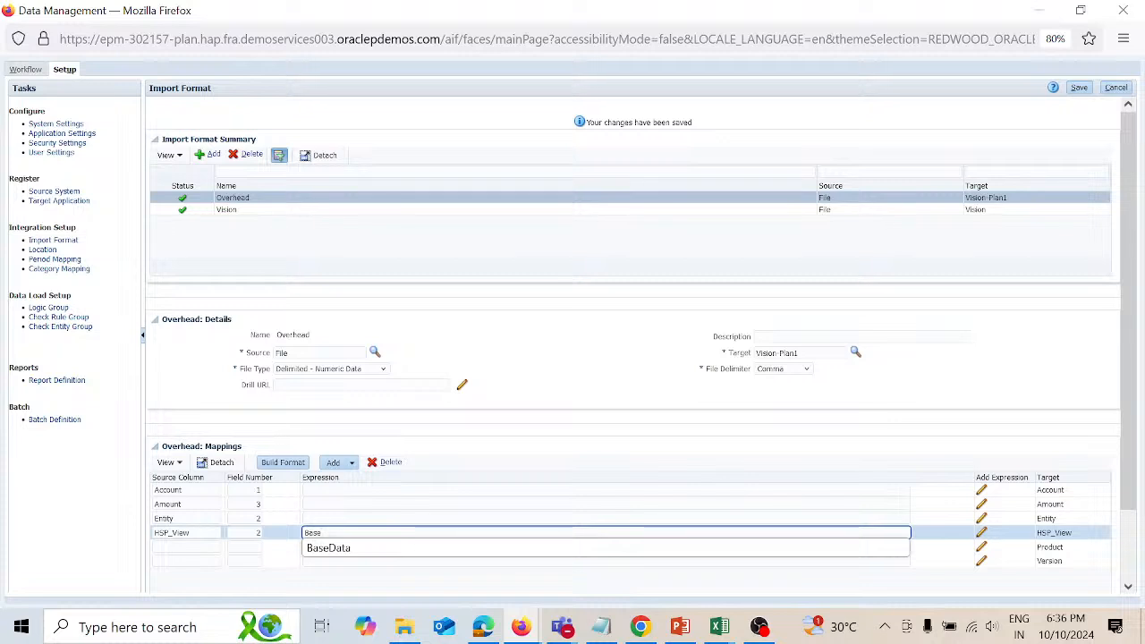
key("Down")
key("Return")
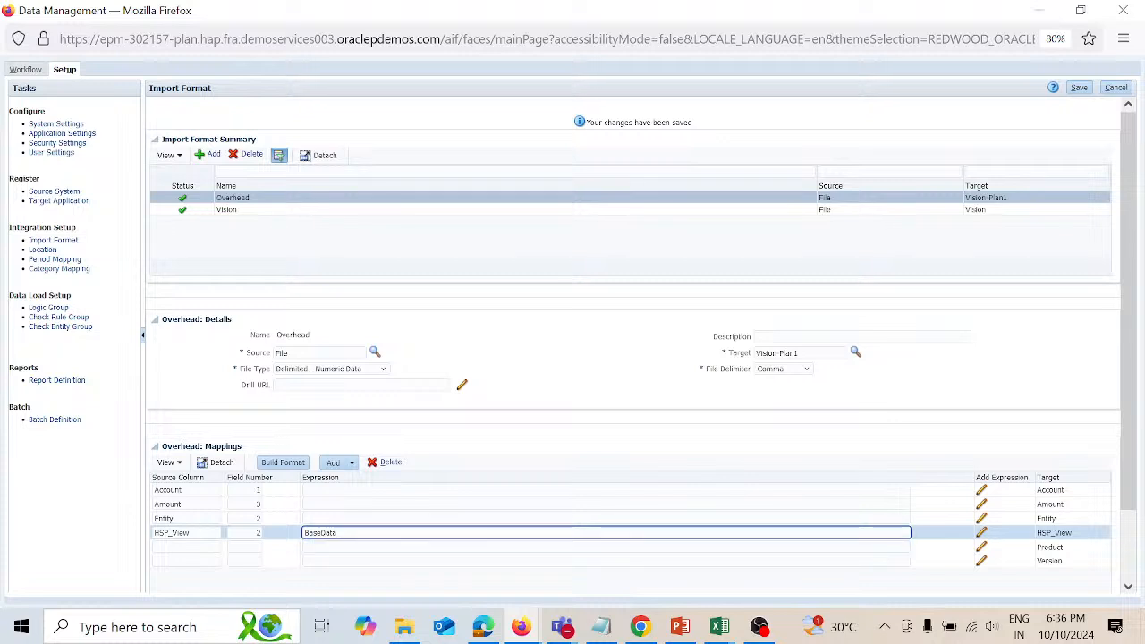
Map the Product target to source column Product with field number 2 and the expression P_000
left_click(161, 546)
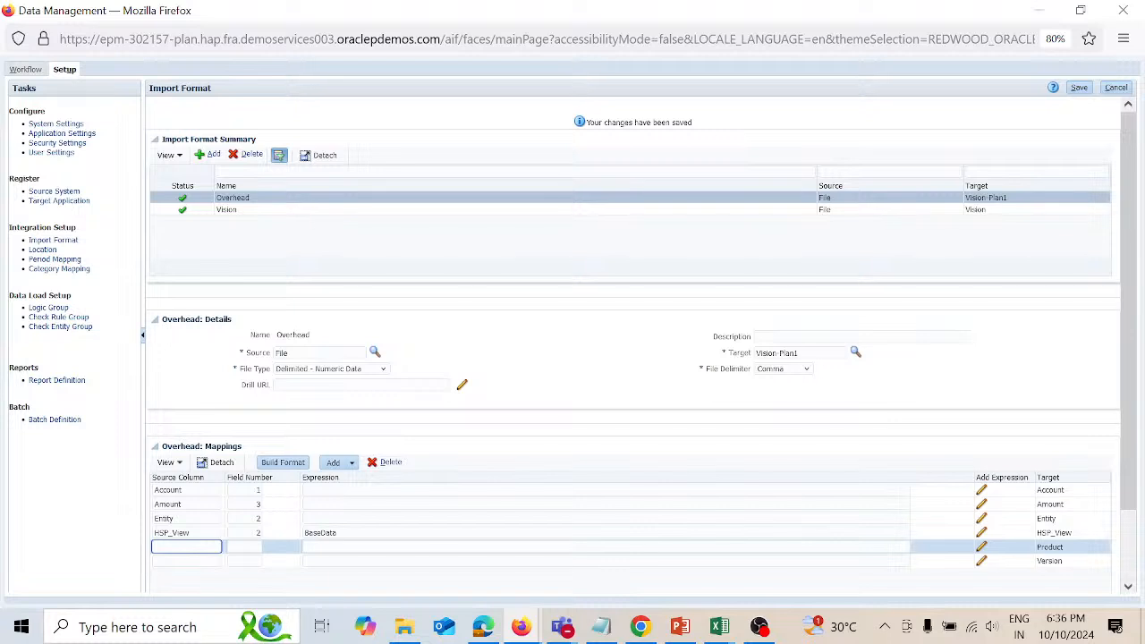
type("Pr")
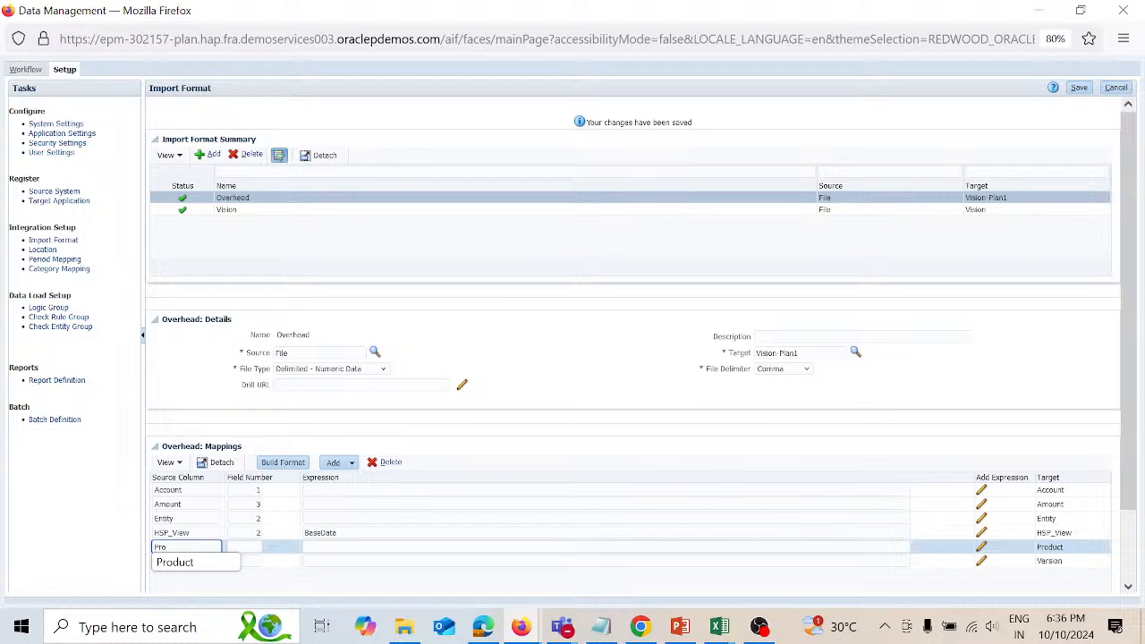
type("o")
key("Down")
key("Return")
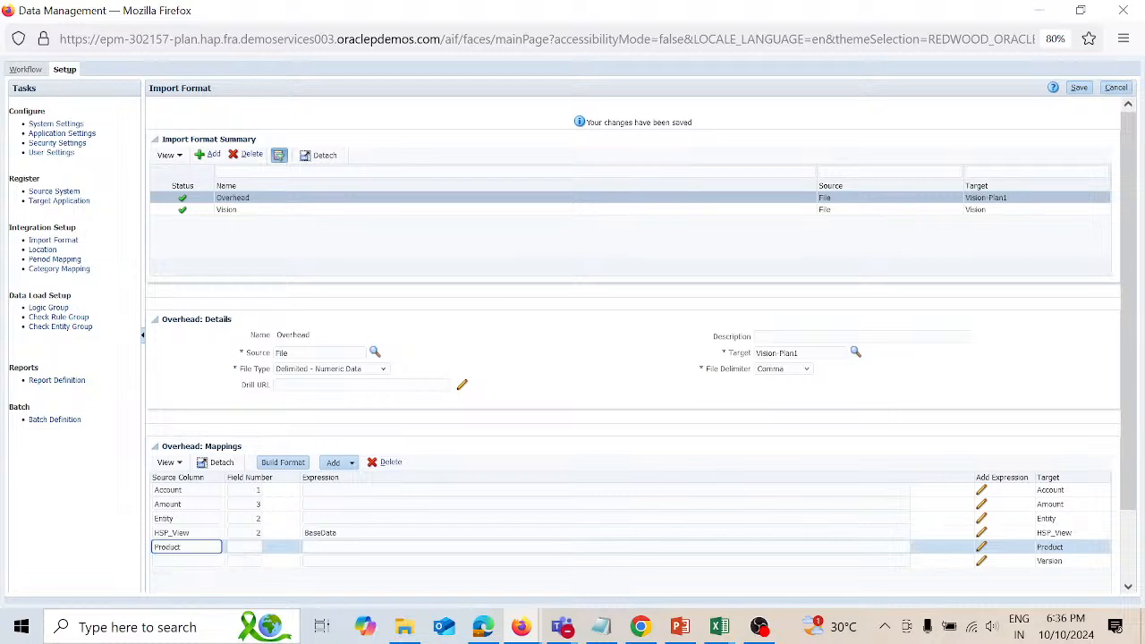
key("Tab")
type("2")
key("Tab")
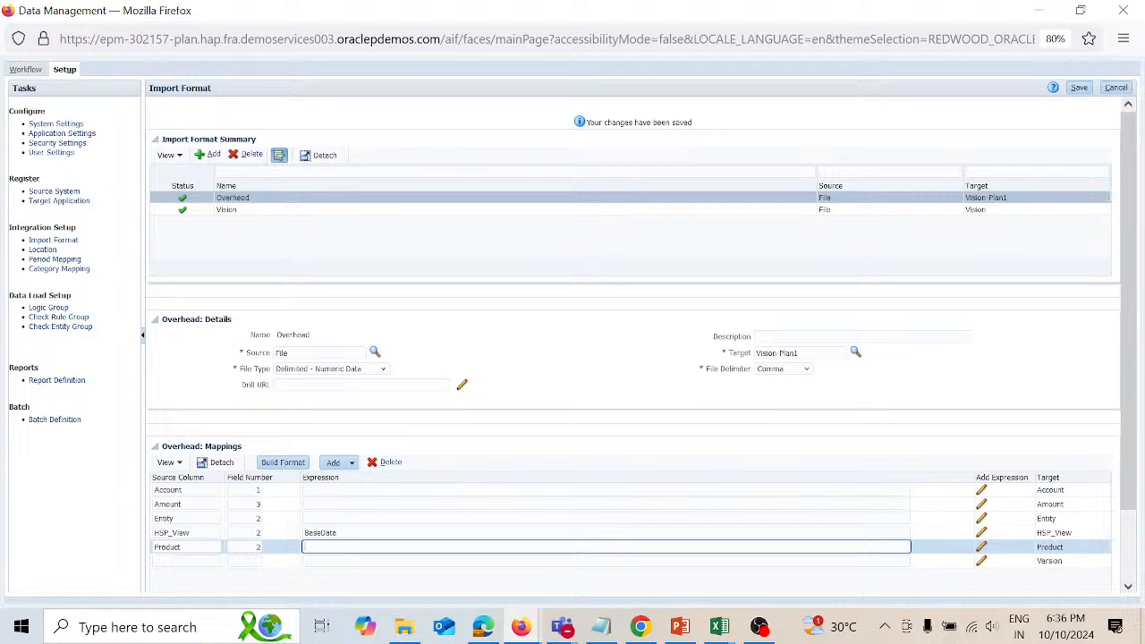
type("P_")
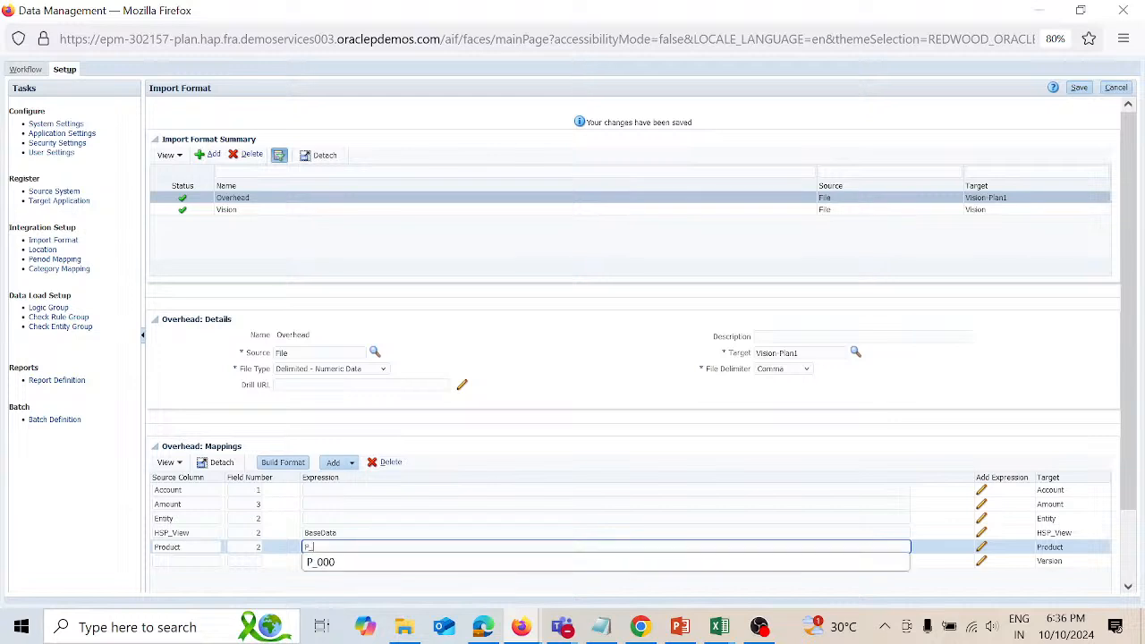
type("0")
key("Down")
key("Return")
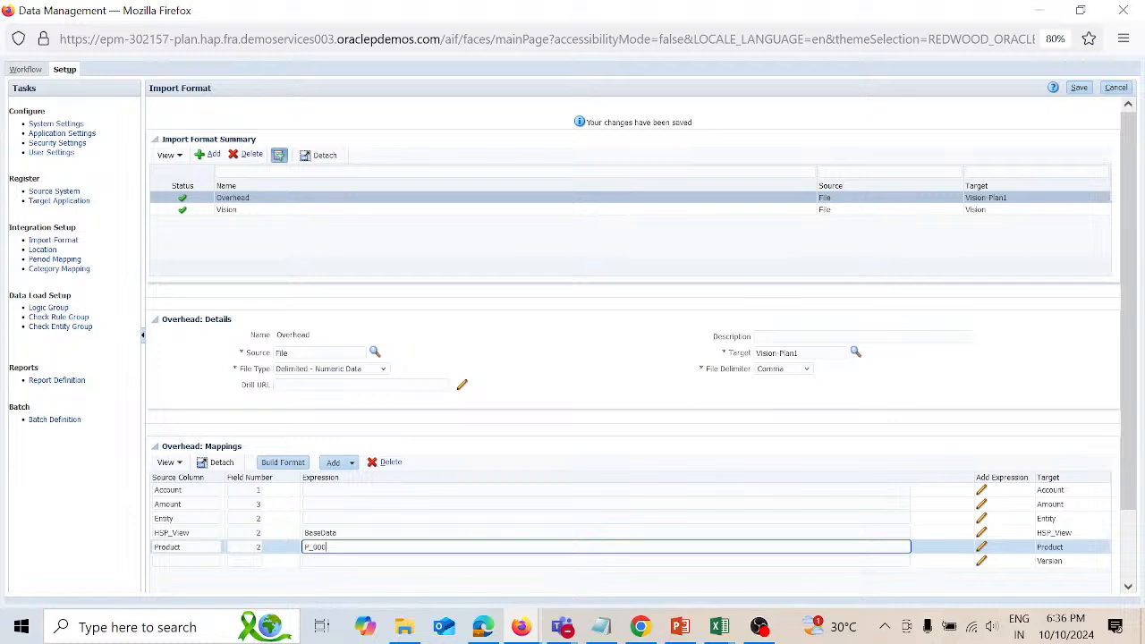
Map the Version target to source column Version with field number 2 and the expression Working, and save the import format
left_click(179, 561)
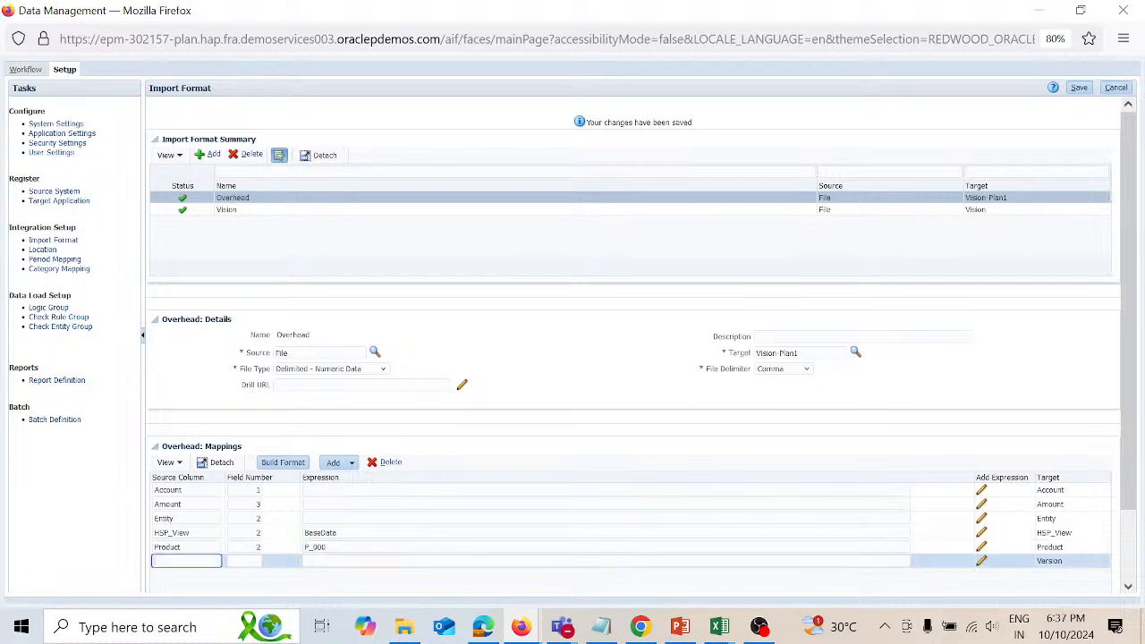
type("Vers")
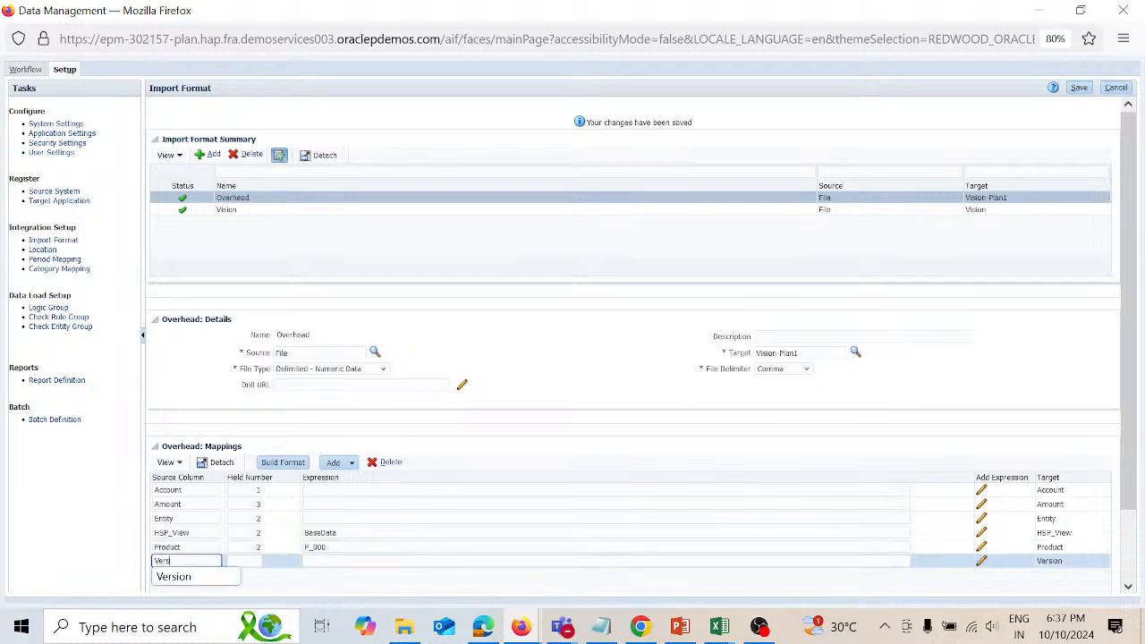
key("Down")
key("Return")
key("Tab")
type("2")
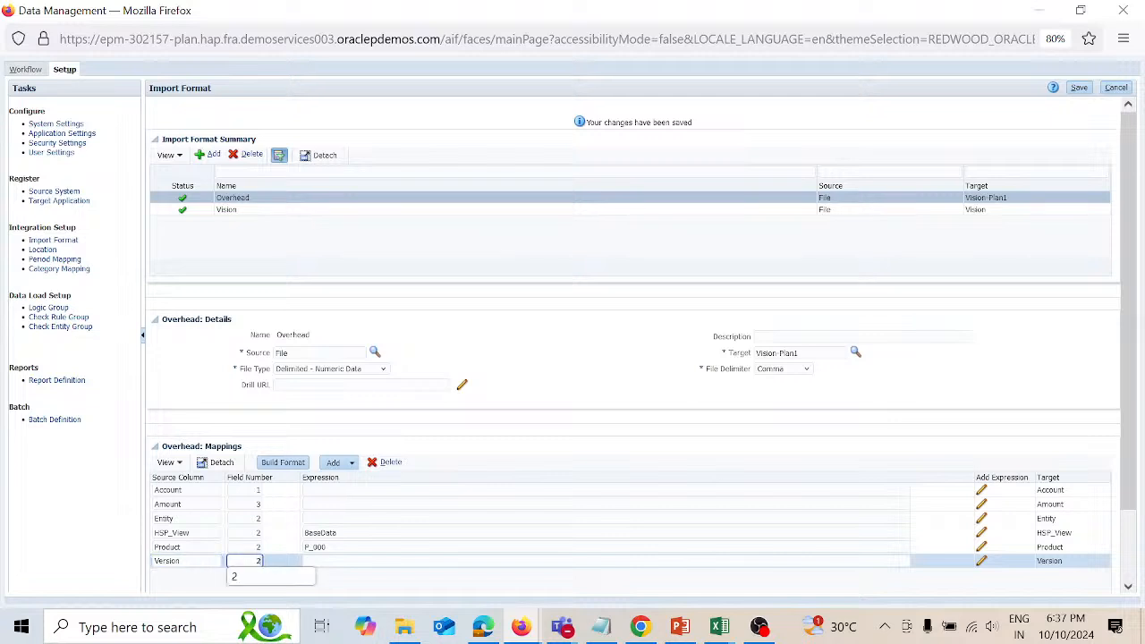
key("Tab")
type("W")
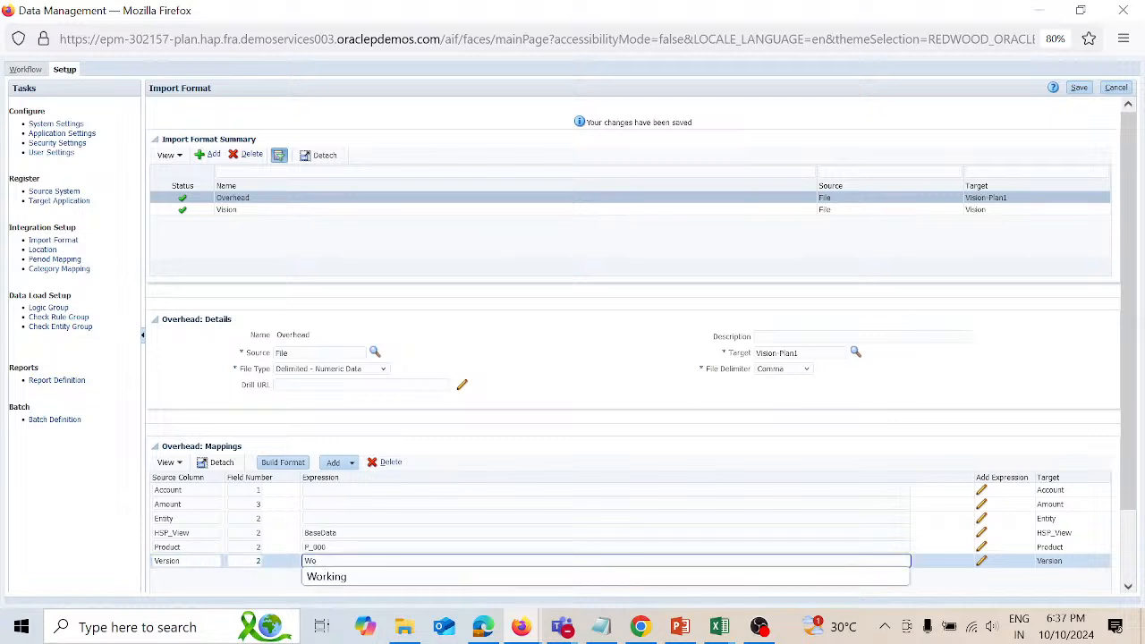
type("o")
key("Down")
key("Return")
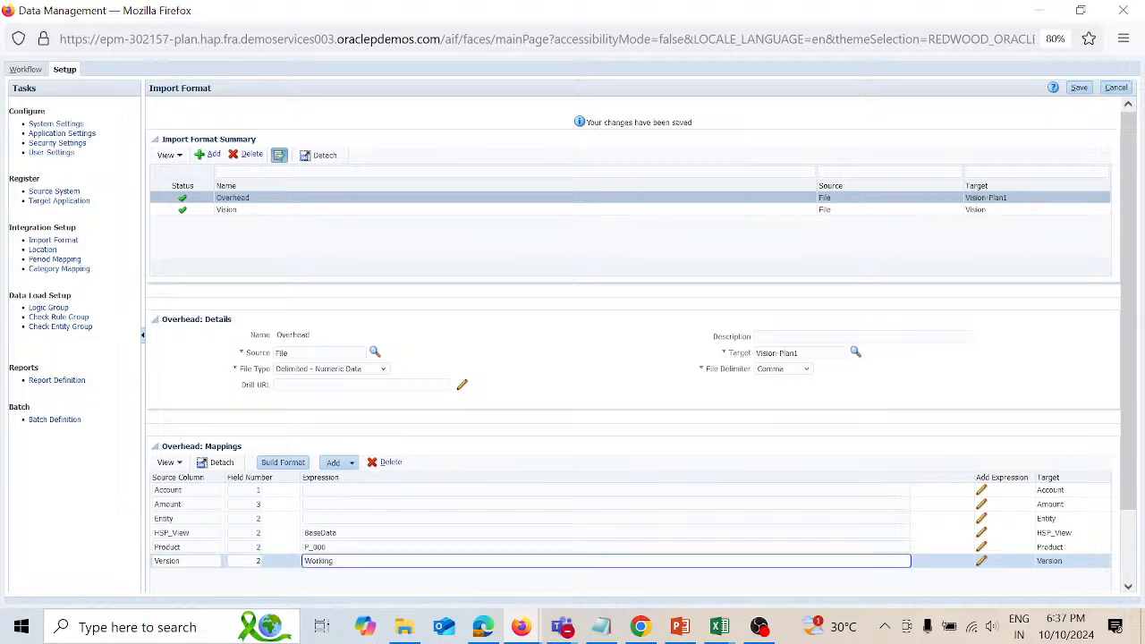
left_click(1088, 90)
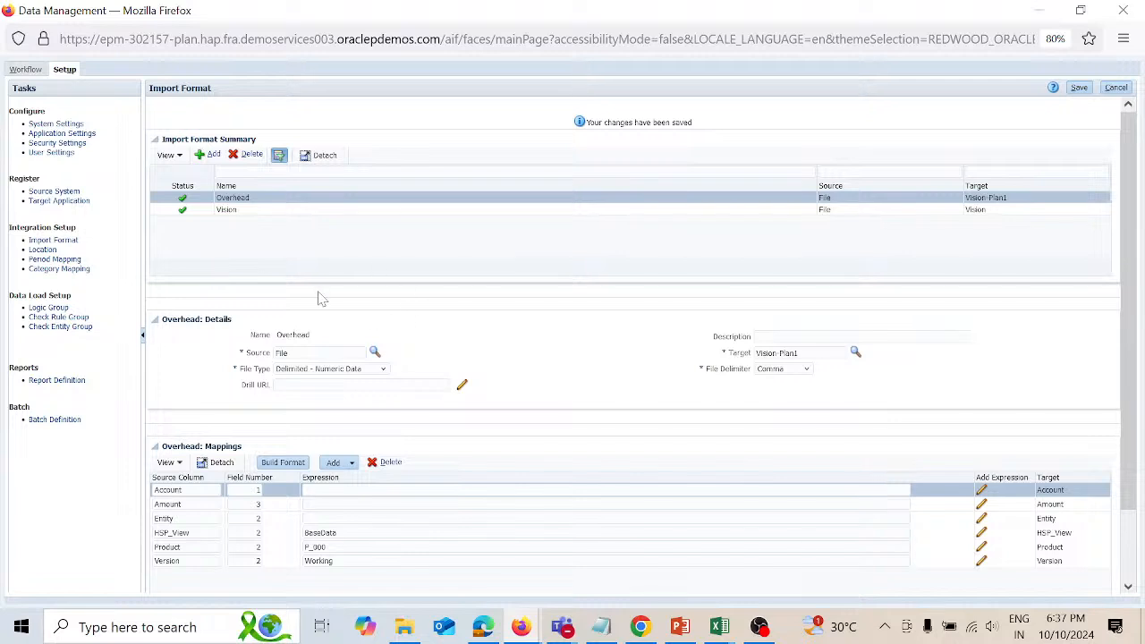
Open the Logic Group setup and set its target application to Vision-Plan1
left_click(54, 306)
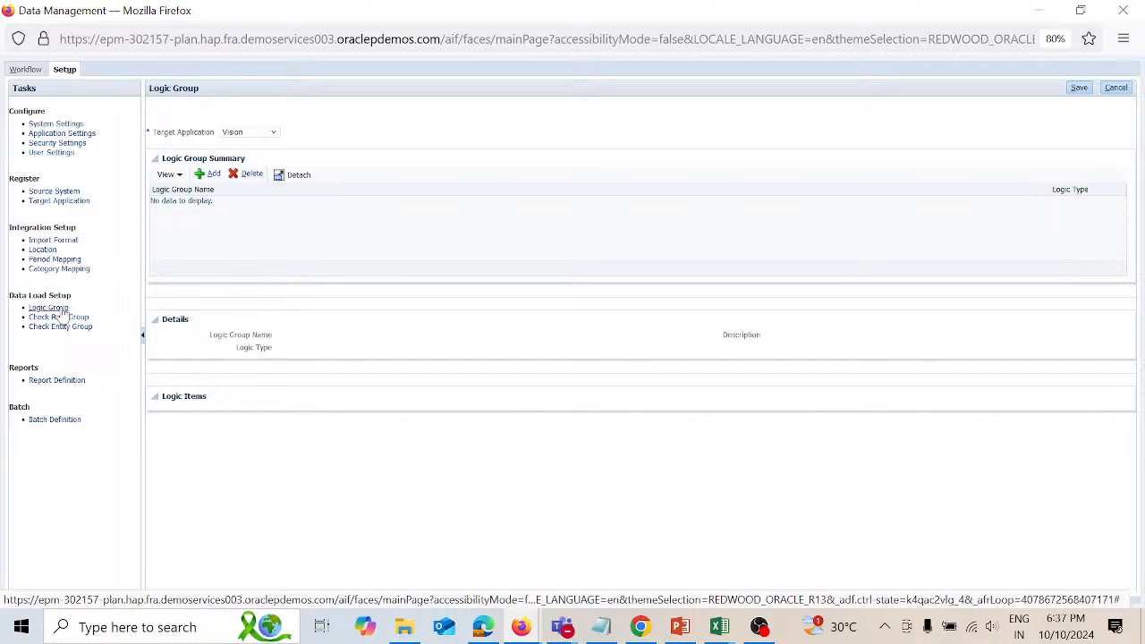
left_click(275, 134)
left_click(251, 164)
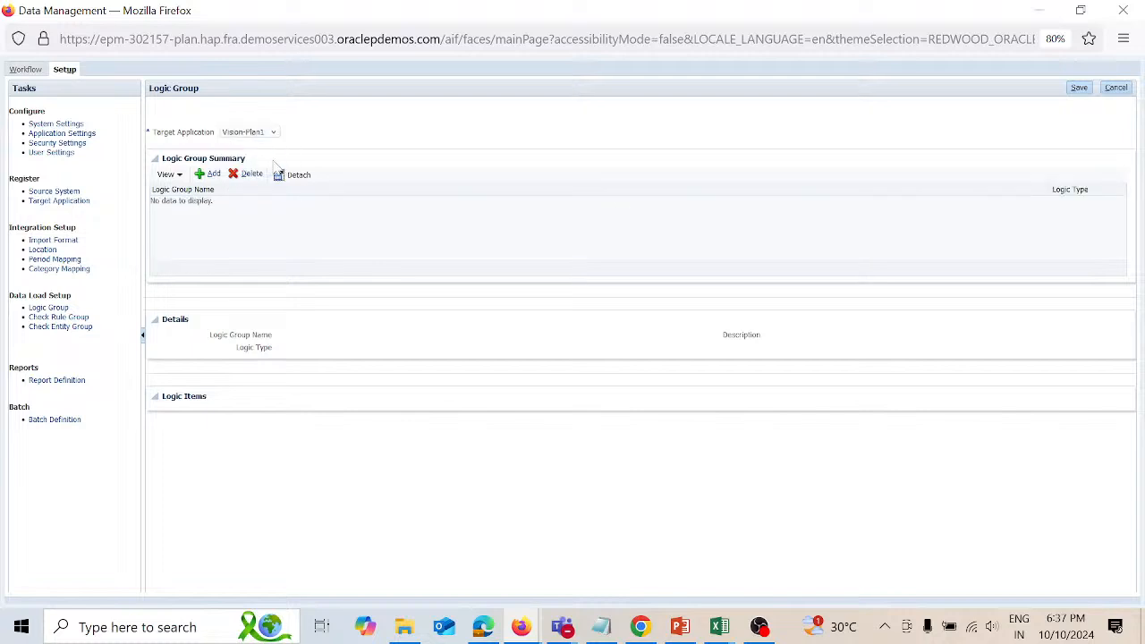
Add a logic group named Overhead_Logic with the logic type Simple Logic and save it
left_click(207, 174)
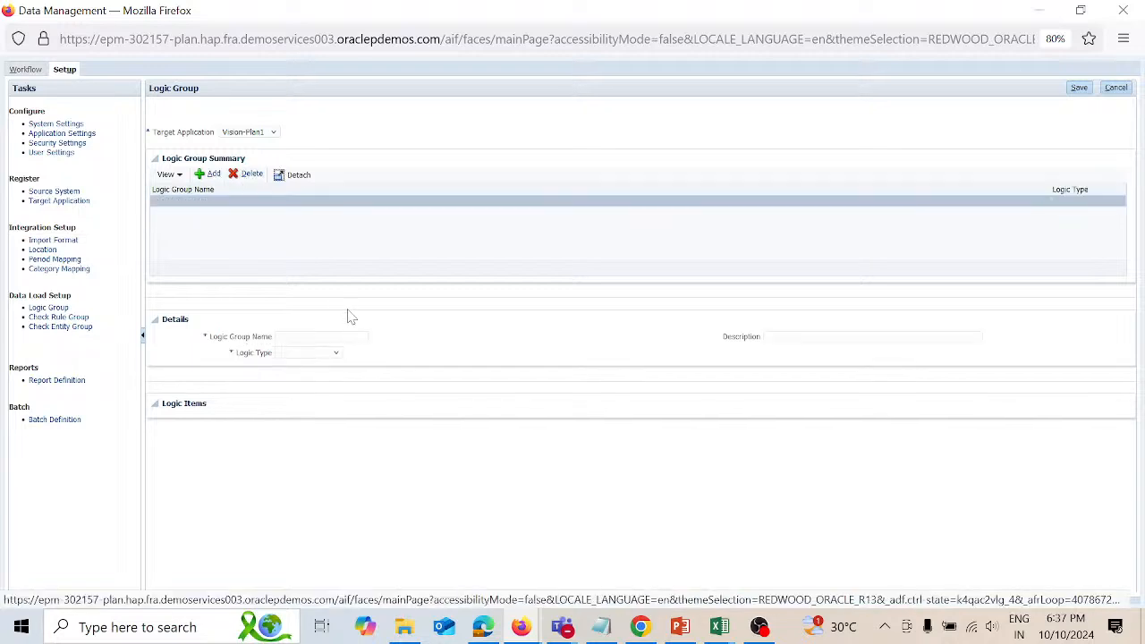
left_click(322, 337)
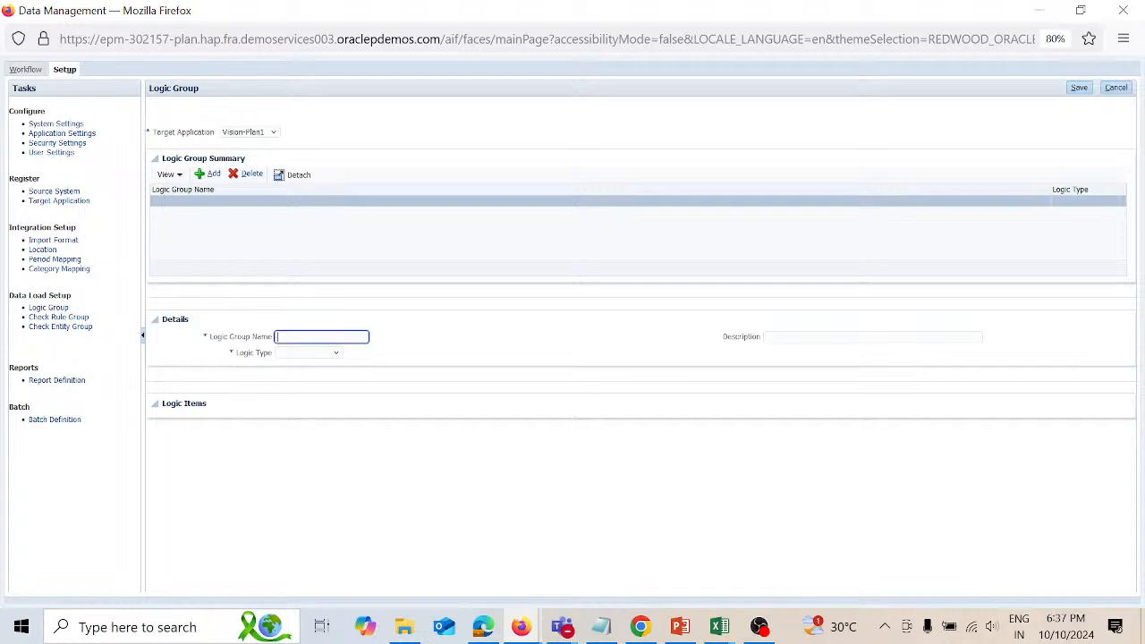
type("Cverhead")
type("_Lo")
type("gic")
left_click(304, 357)
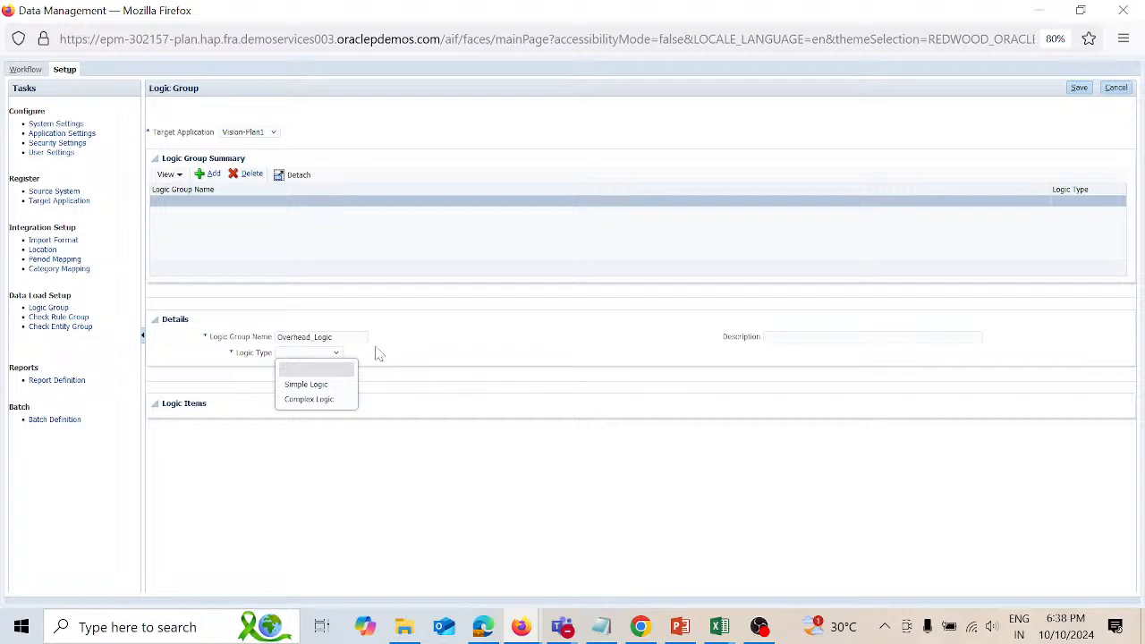
left_click(338, 386)
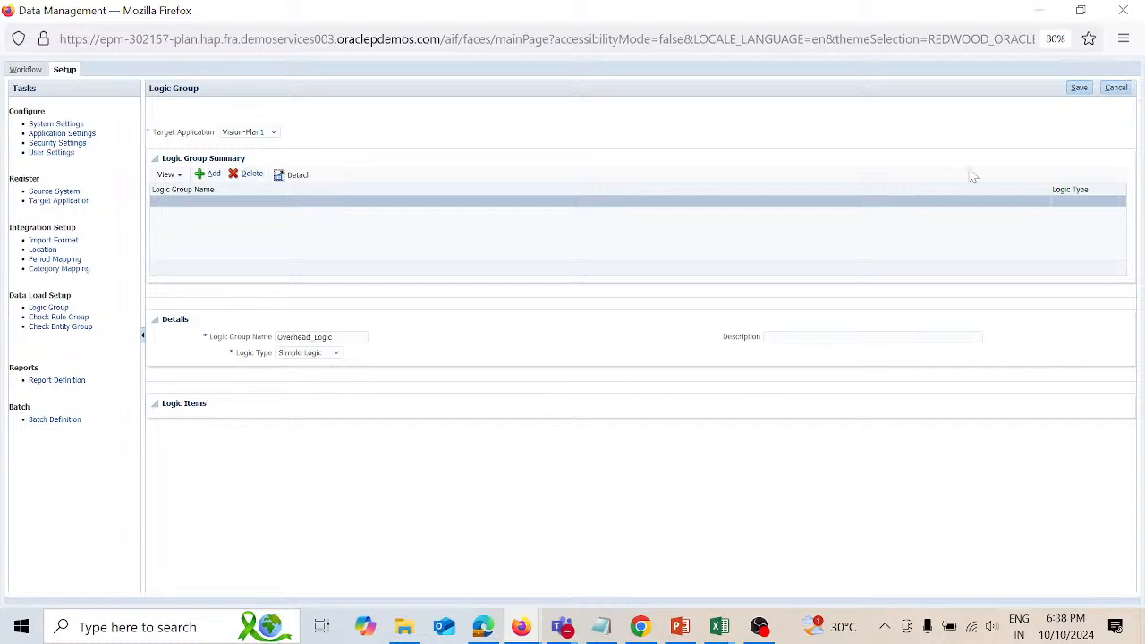
left_click(1080, 88)
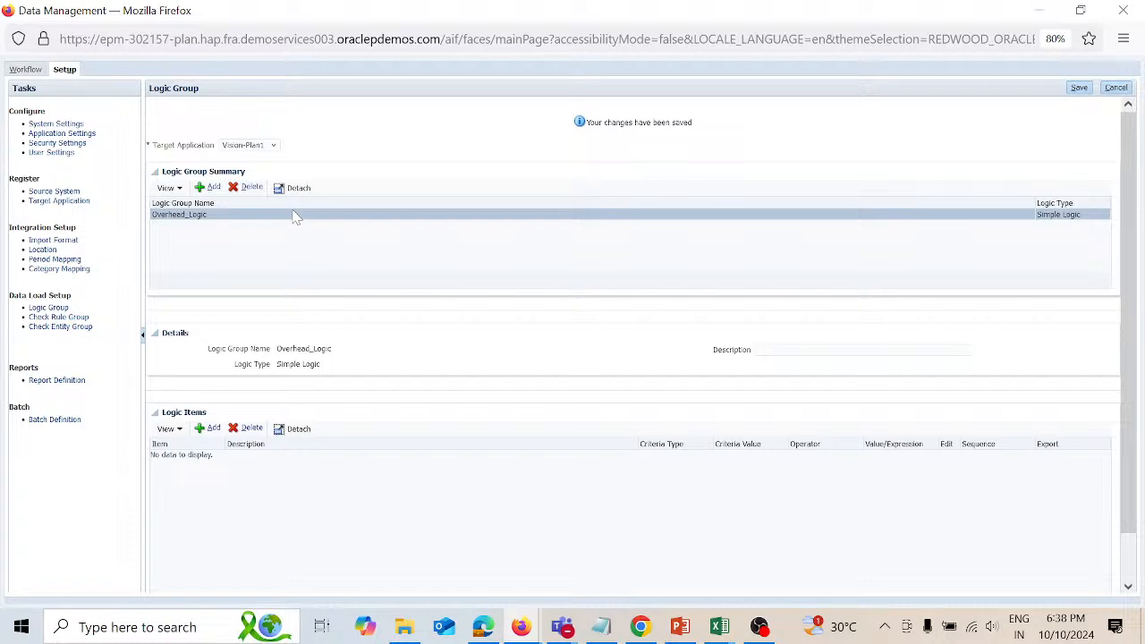
Add a logic item named A-7460 to the Overhead_Logic group
left_click(214, 431)
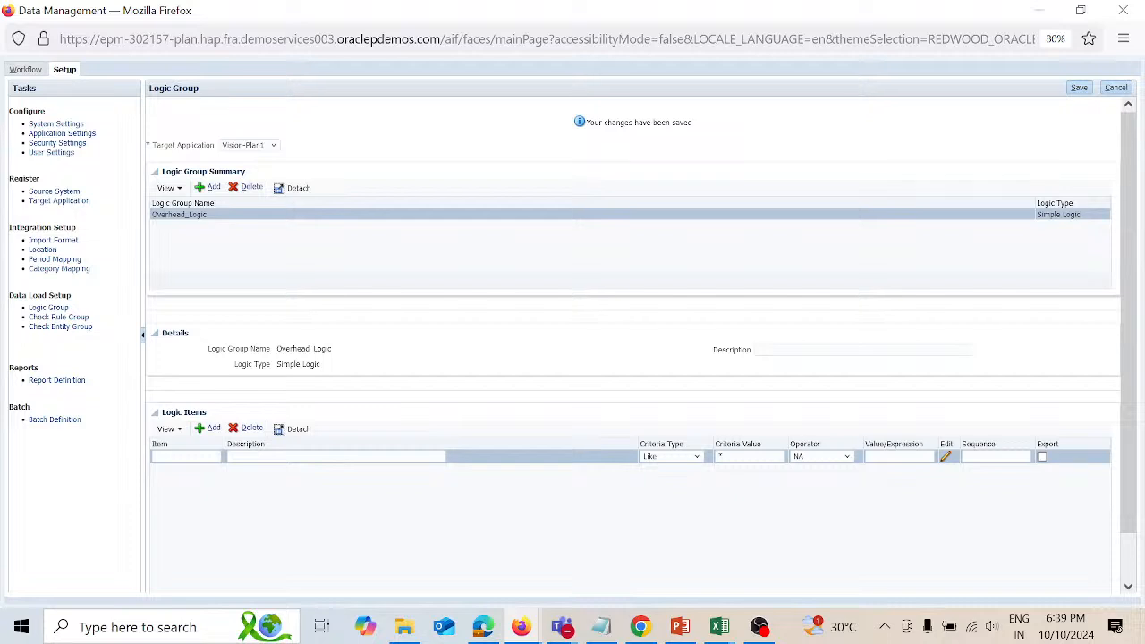
left_click(186, 457)
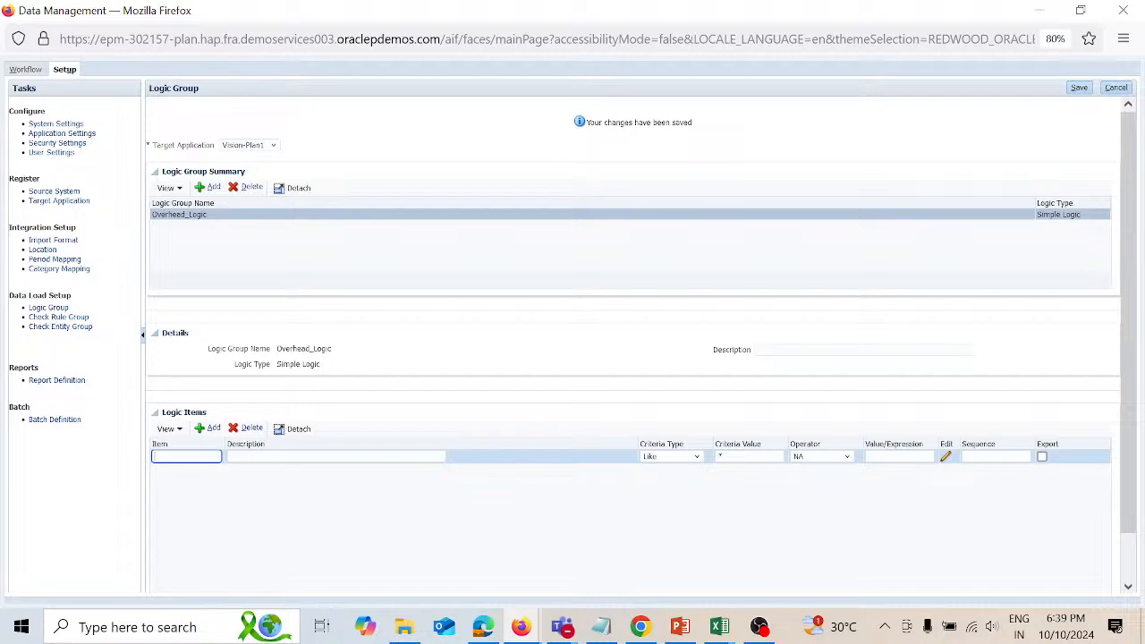
type("A-7460")
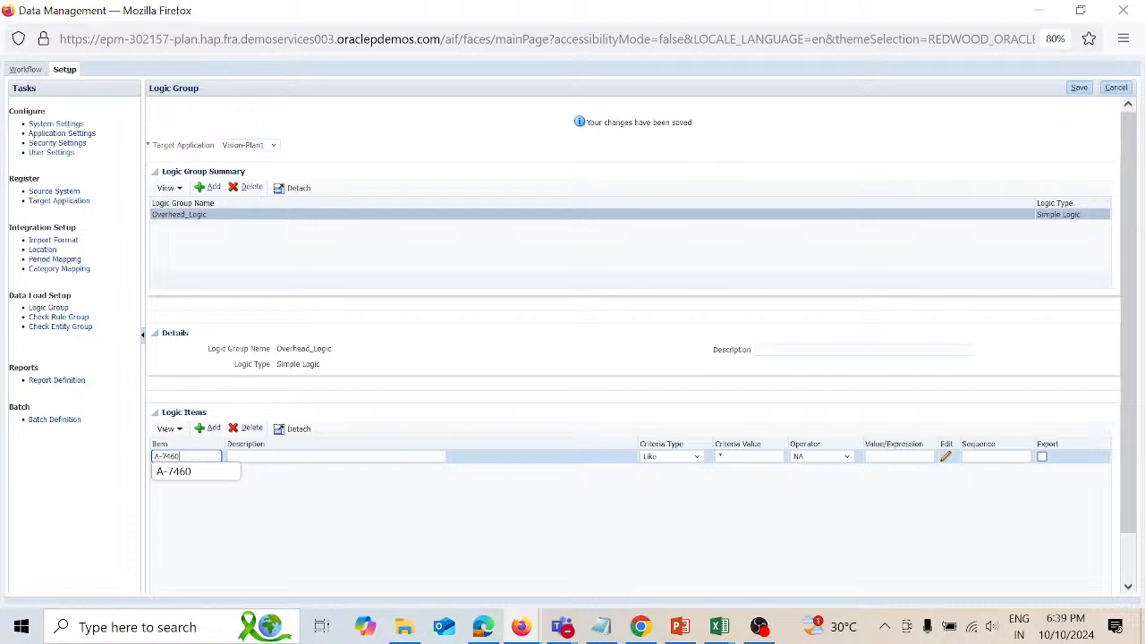
key("Tab")
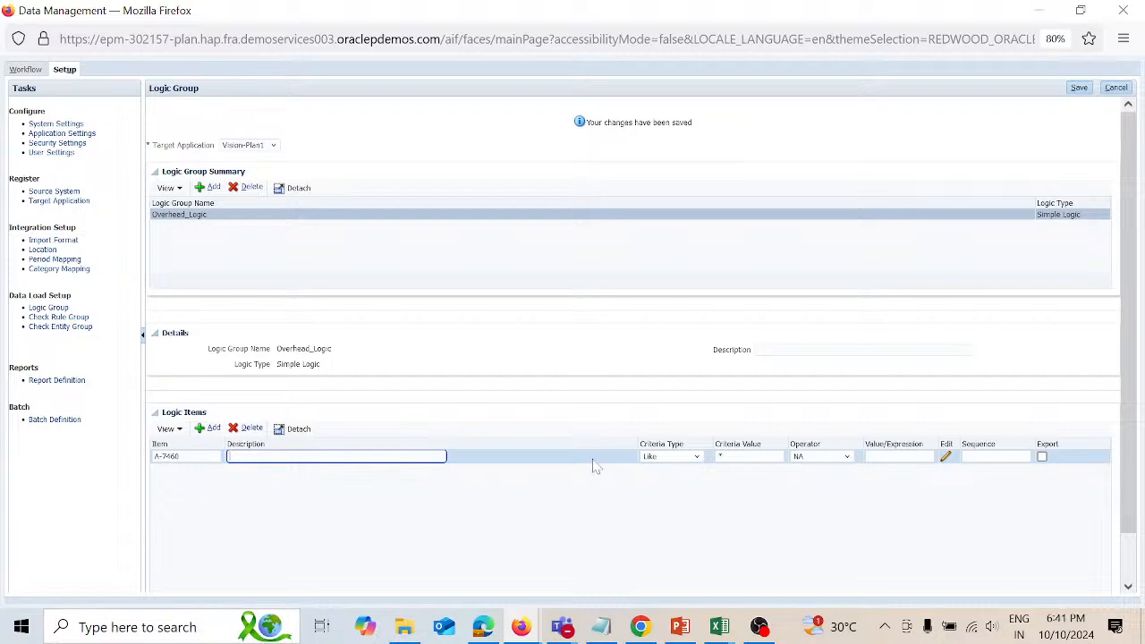
Set the A-7460 logic item's criteria type to In and its criteria value to 7410
left_click(698, 457)
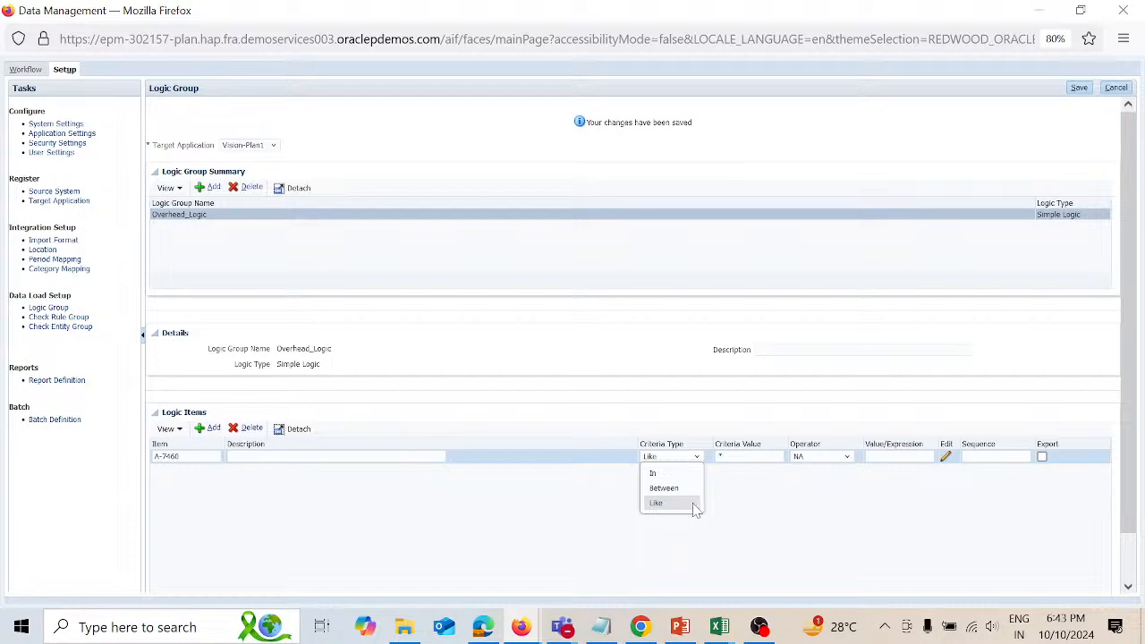
left_click(671, 472)
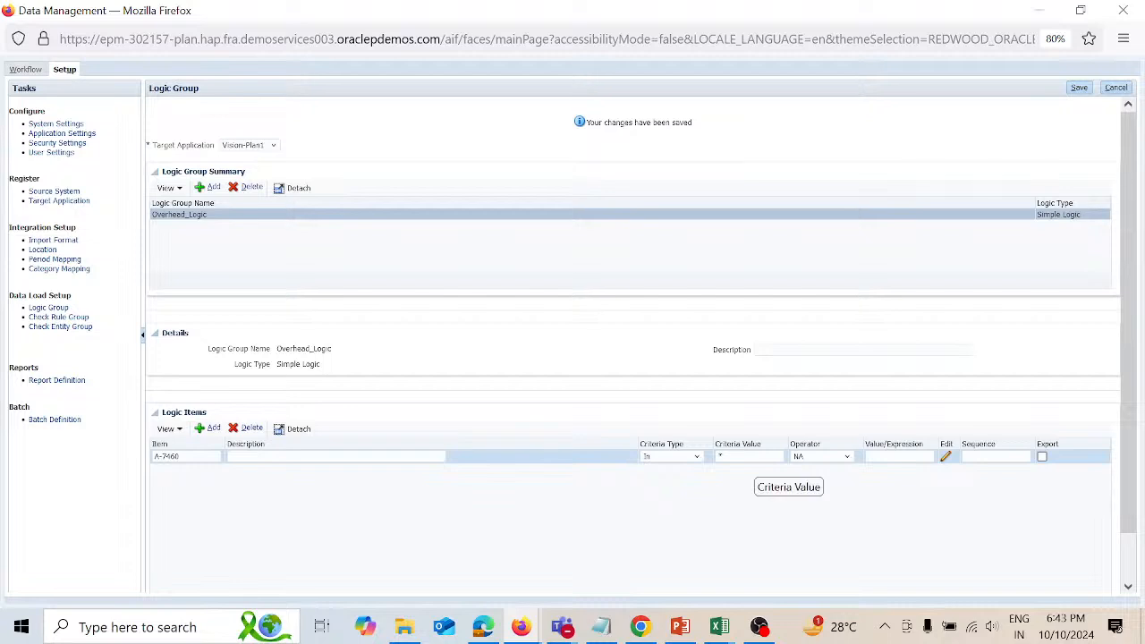
left_click(752, 457)
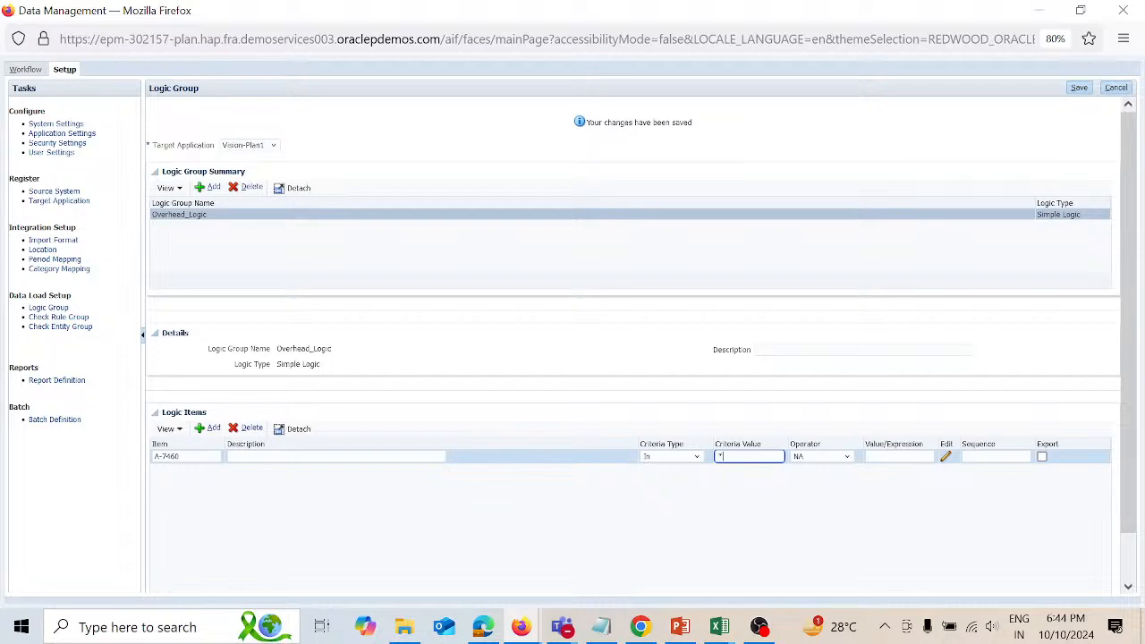
key("BackSpace")
type("7410")
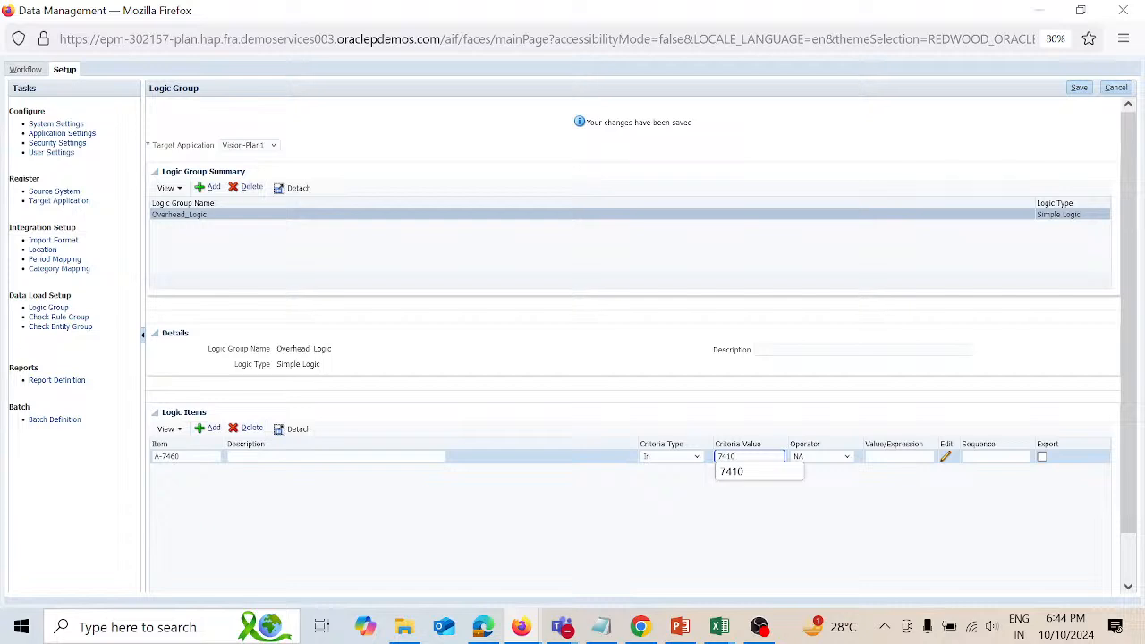
key("Tab")
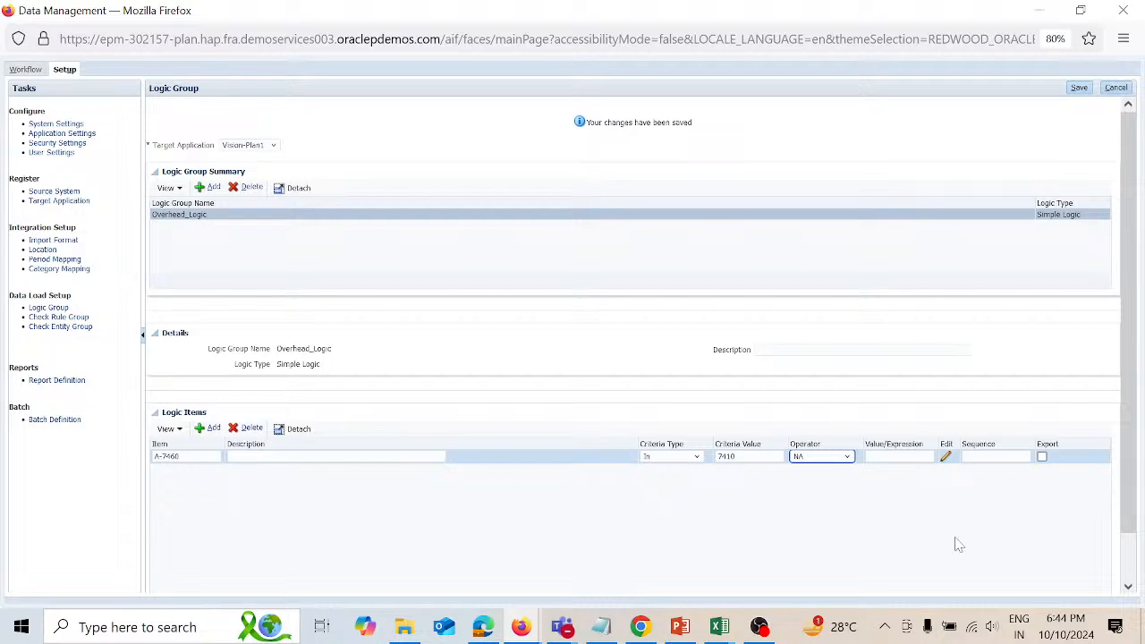
Set the A-7460 logic item's operator to X and its value/expression to 0.1
left_click(848, 458)
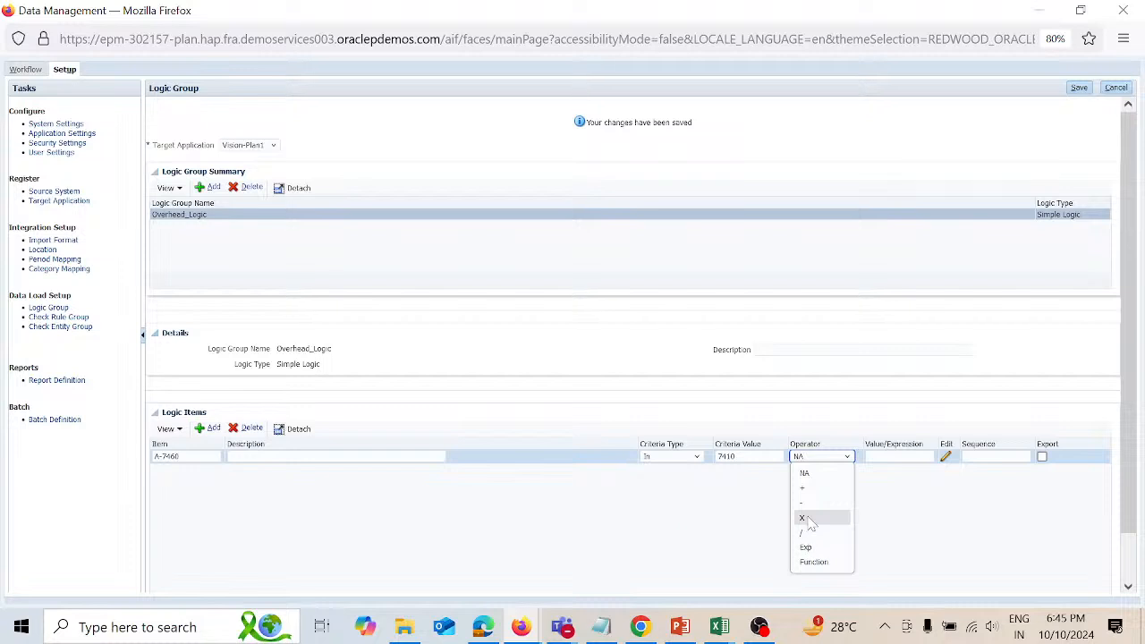
left_click(806, 520)
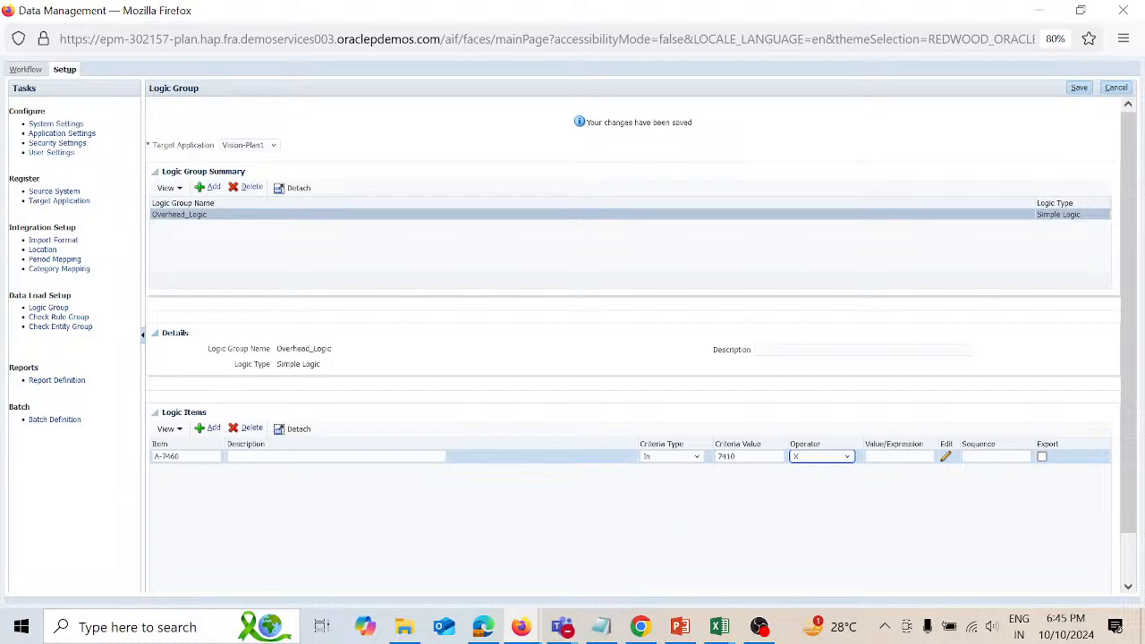
left_click(899, 456)
type("0.1")
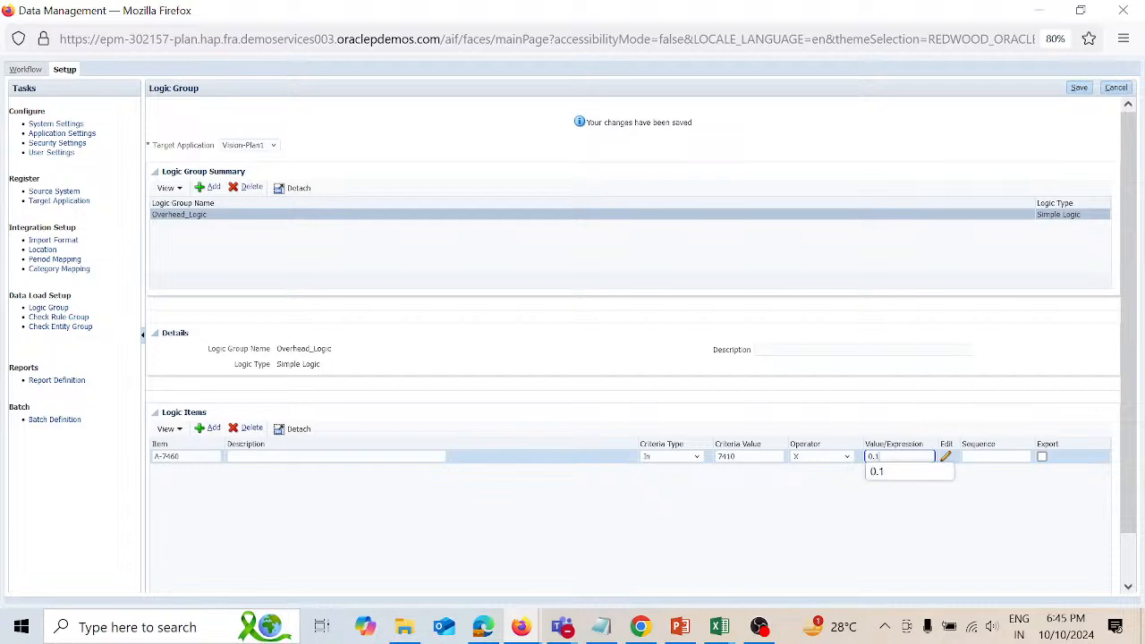
key("Tab")
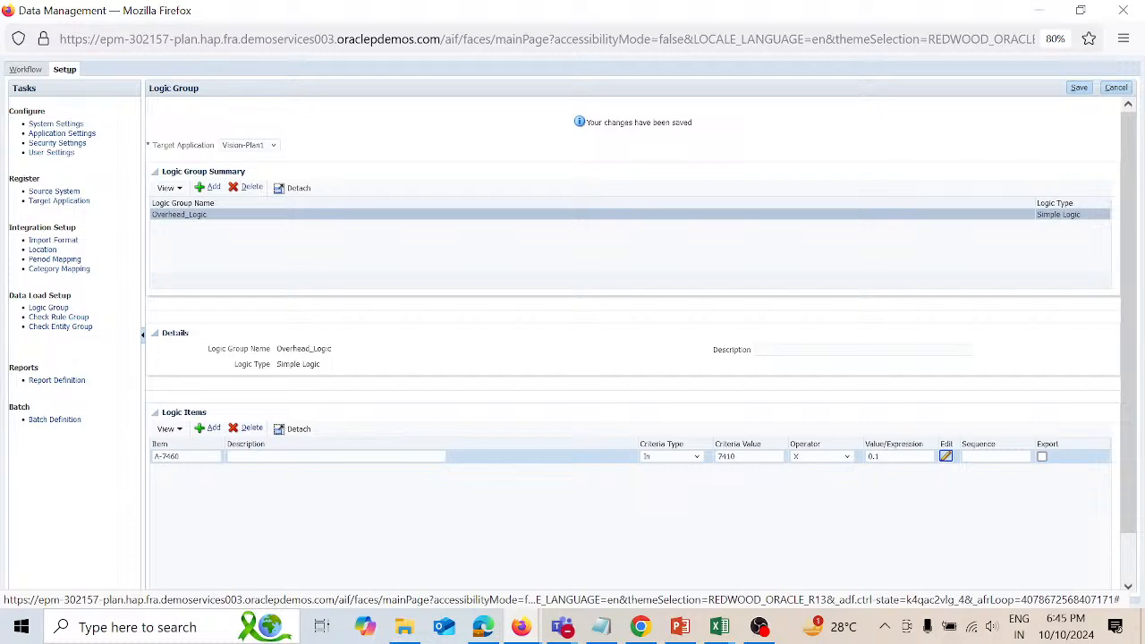
Give the A-7460 logic item sequence 1, enable its export, and save the logic group
key("Tab")
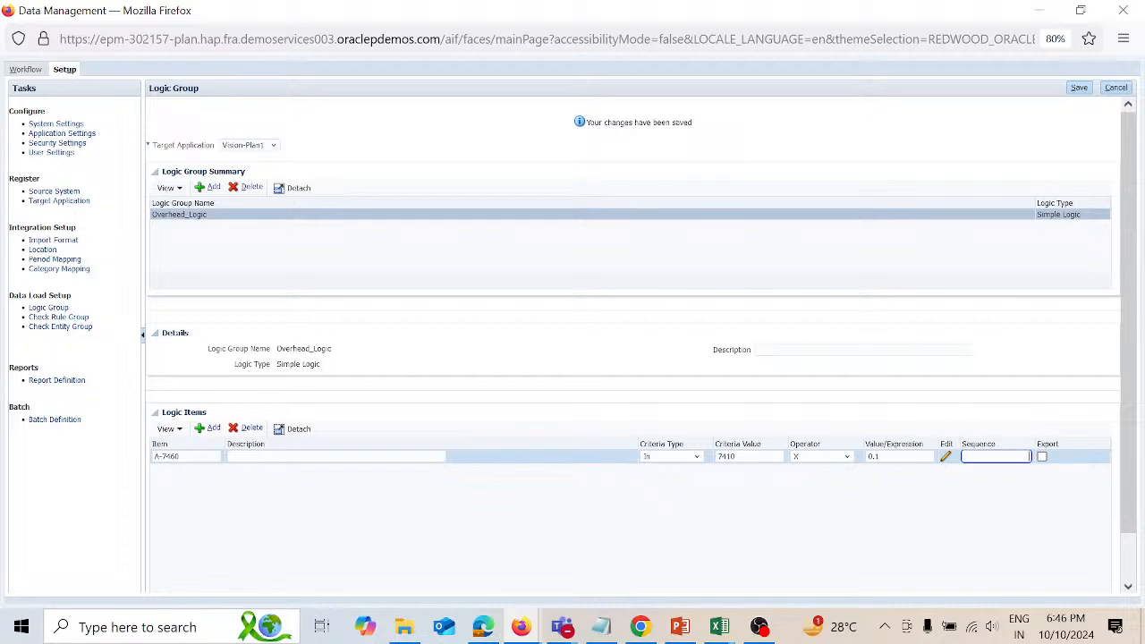
type("1")
left_click(1043, 458)
left_click(1080, 87)
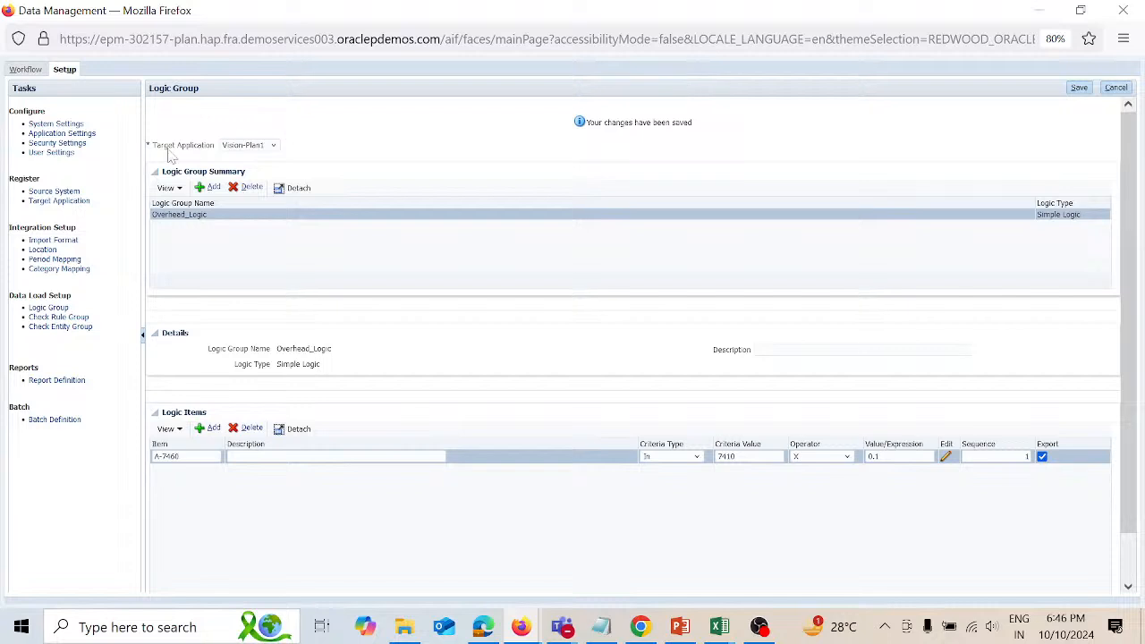
Add a location named Overhead for the Vision-Plan1 target application in the location setup
left_click(51, 251)
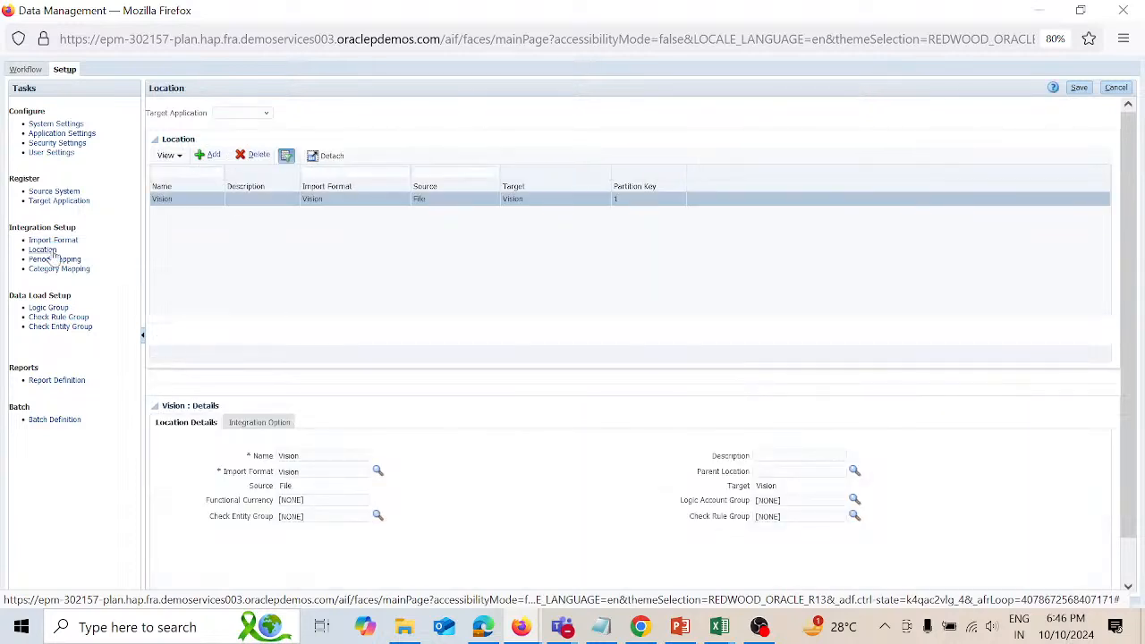
left_click(267, 114)
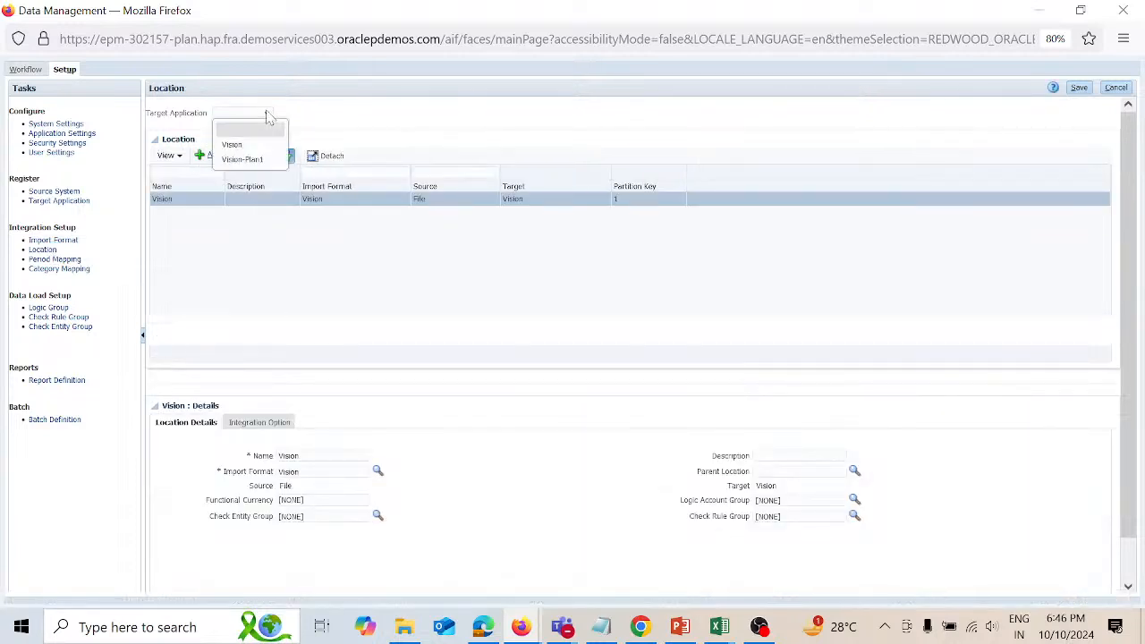
left_click(260, 160)
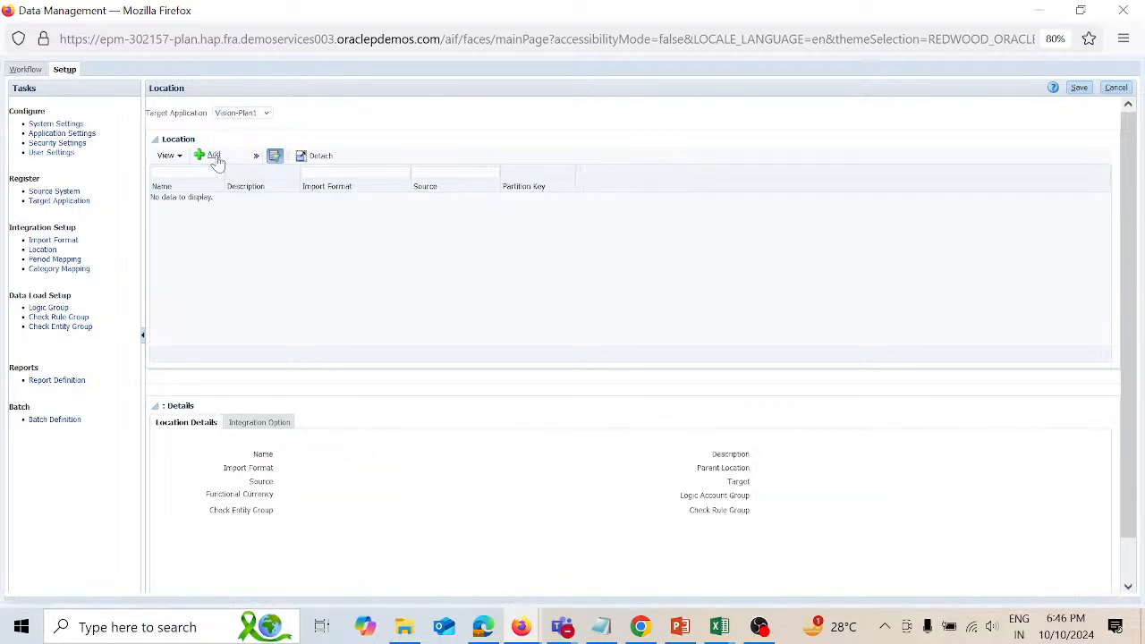
left_click(215, 158)
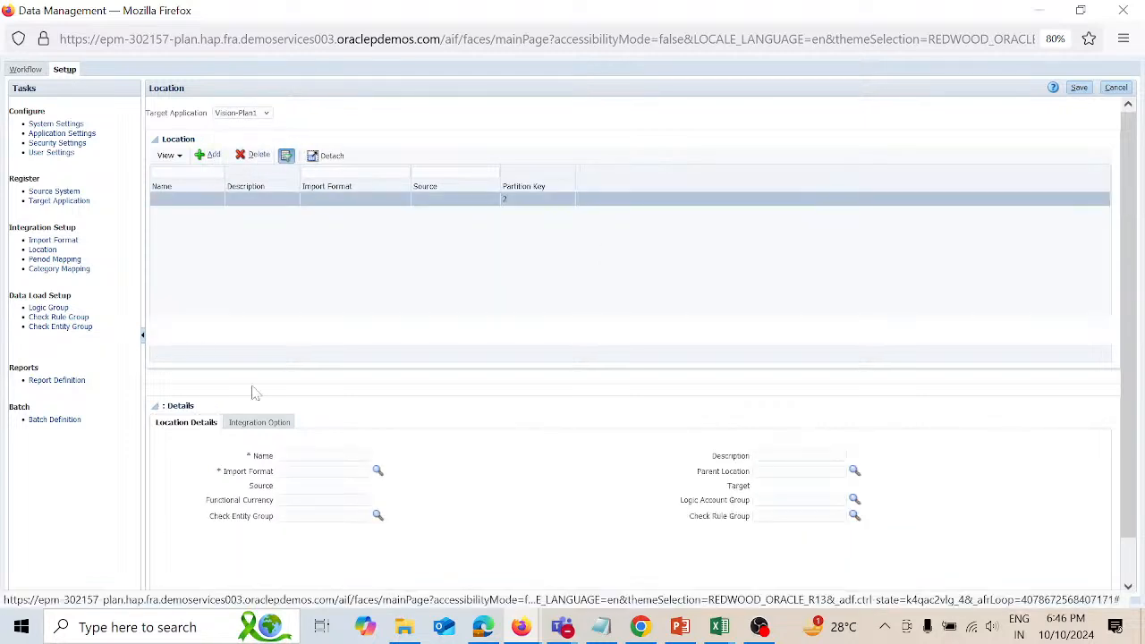
left_click(296, 456)
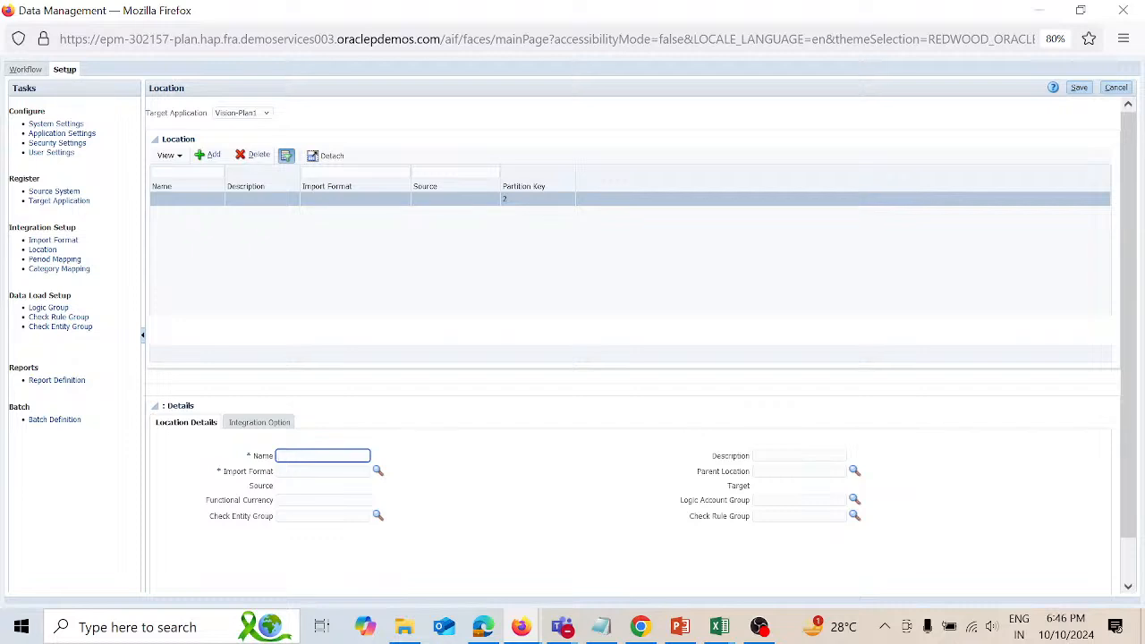
type("Overhead")
key("Tab")
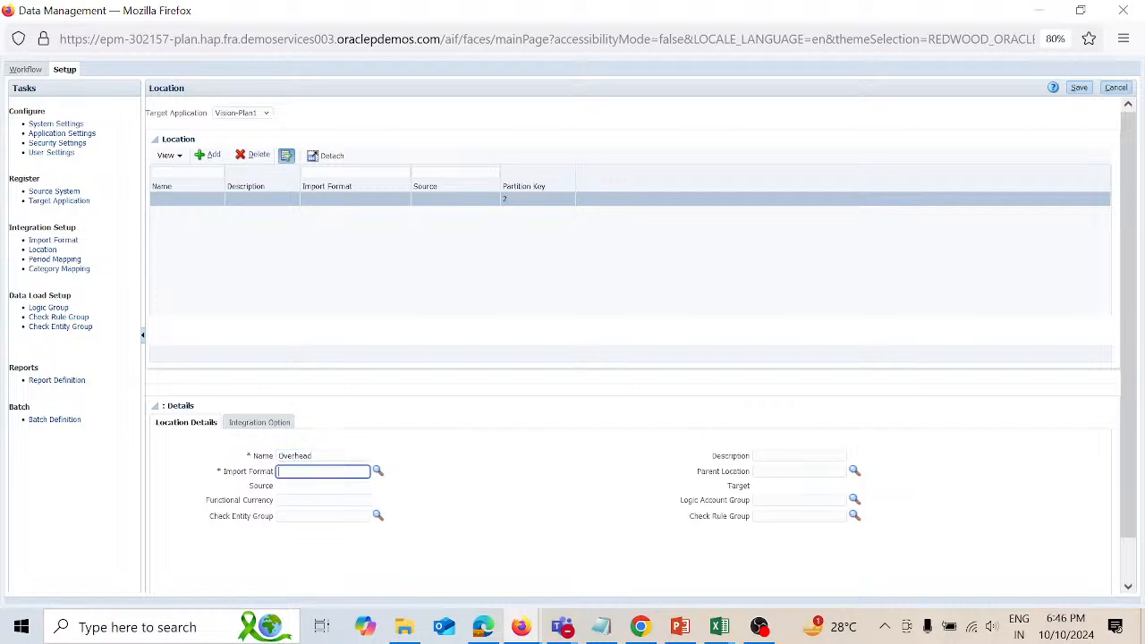
Assign the Overhead import format to the new location and save it
left_click(377, 471)
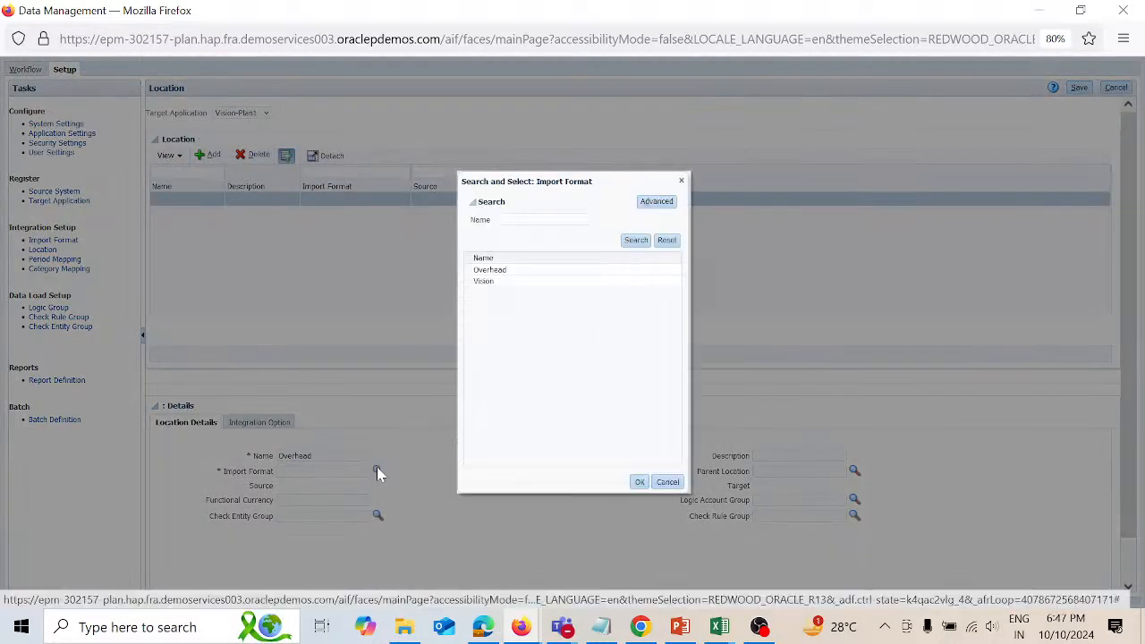
left_click(557, 271)
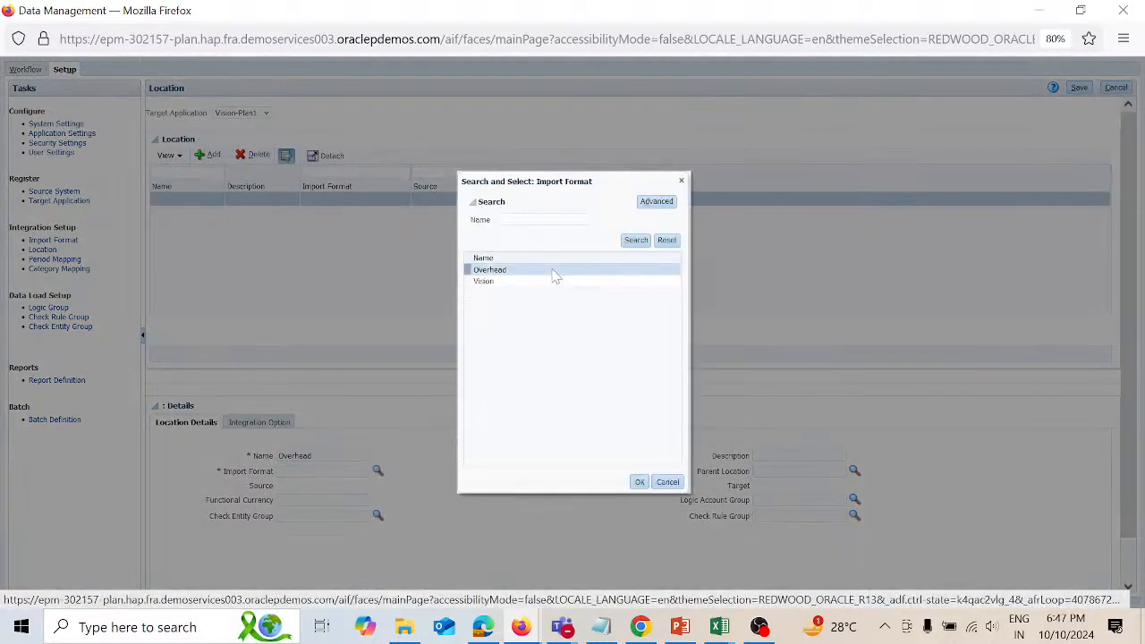
left_click(639, 481)
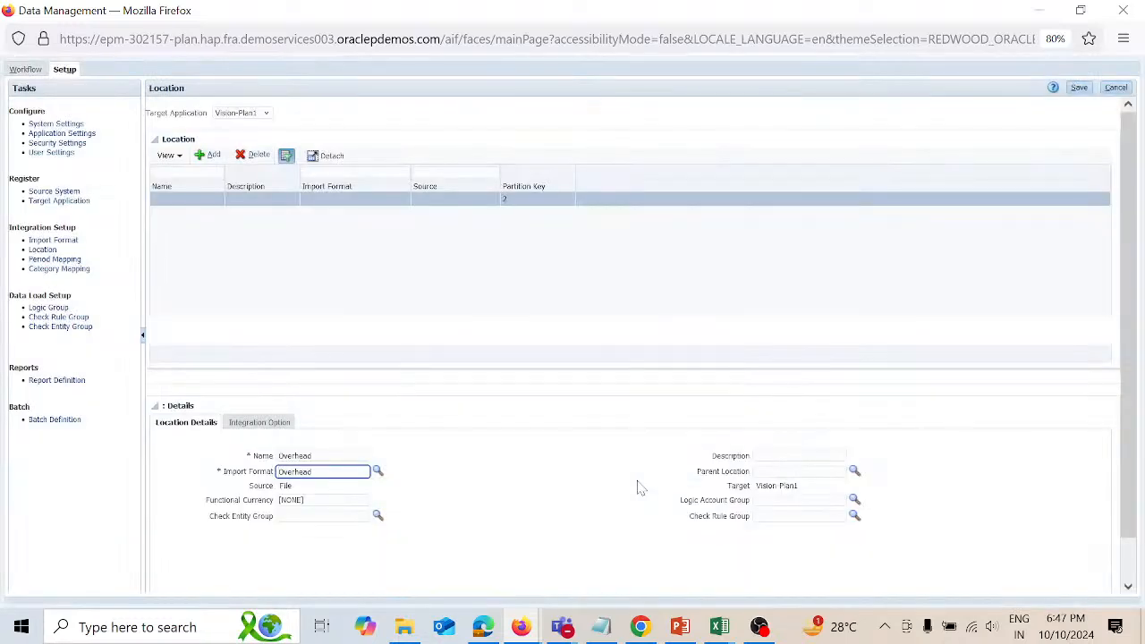
left_click(1080, 89)
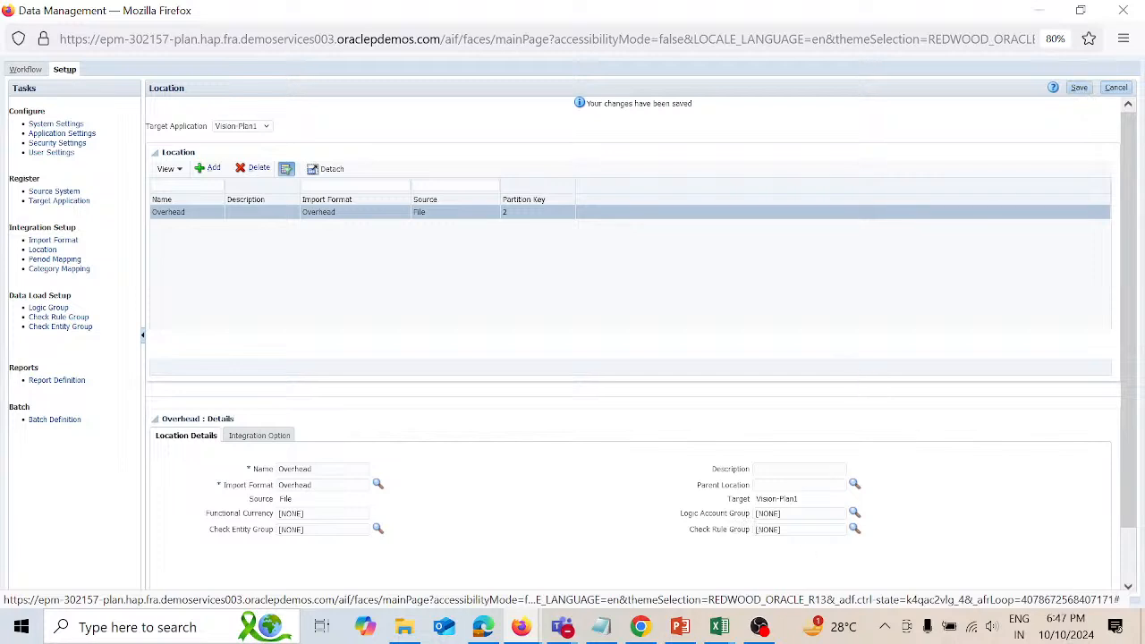
Set the Overhead location's logic account group to Overhead_Logic and save the location
left_click(855, 515)
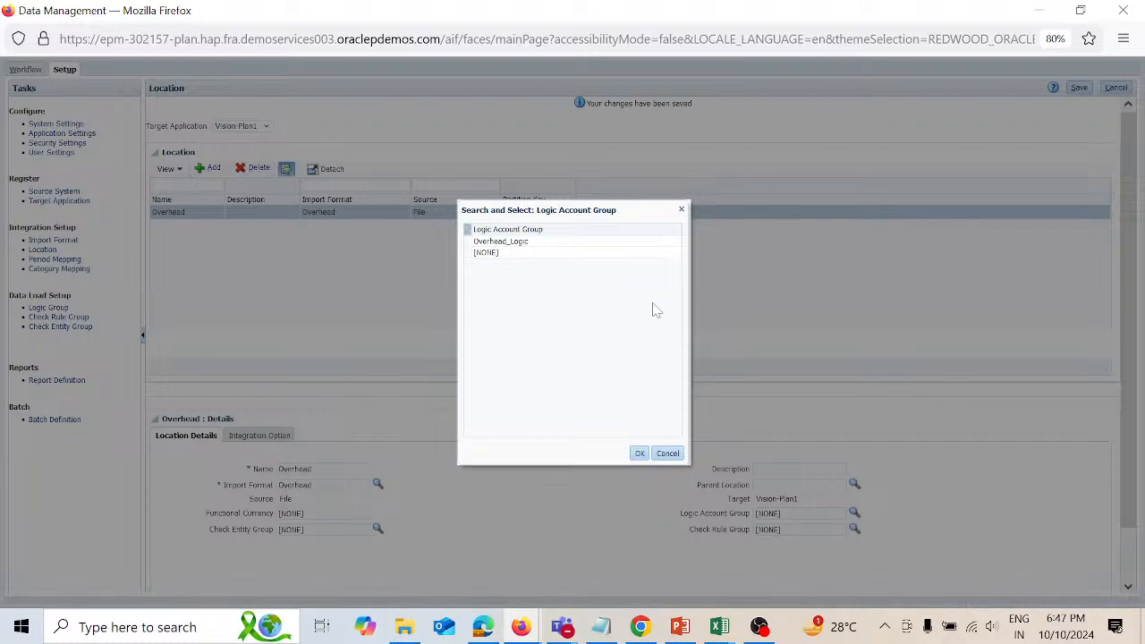
left_click(627, 245)
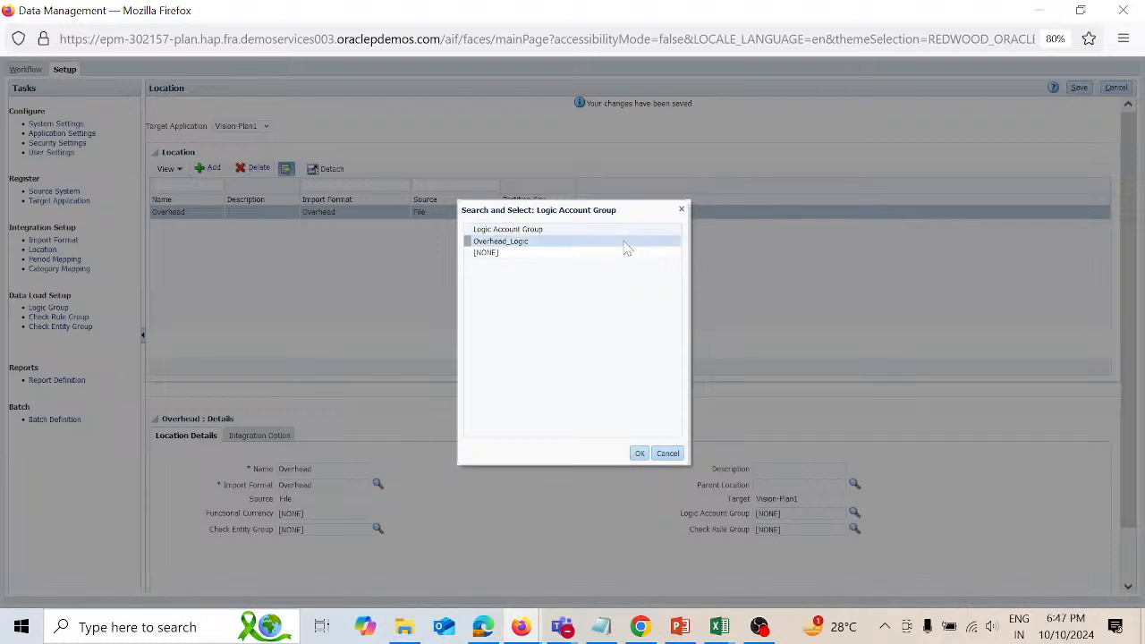
left_click(640, 453)
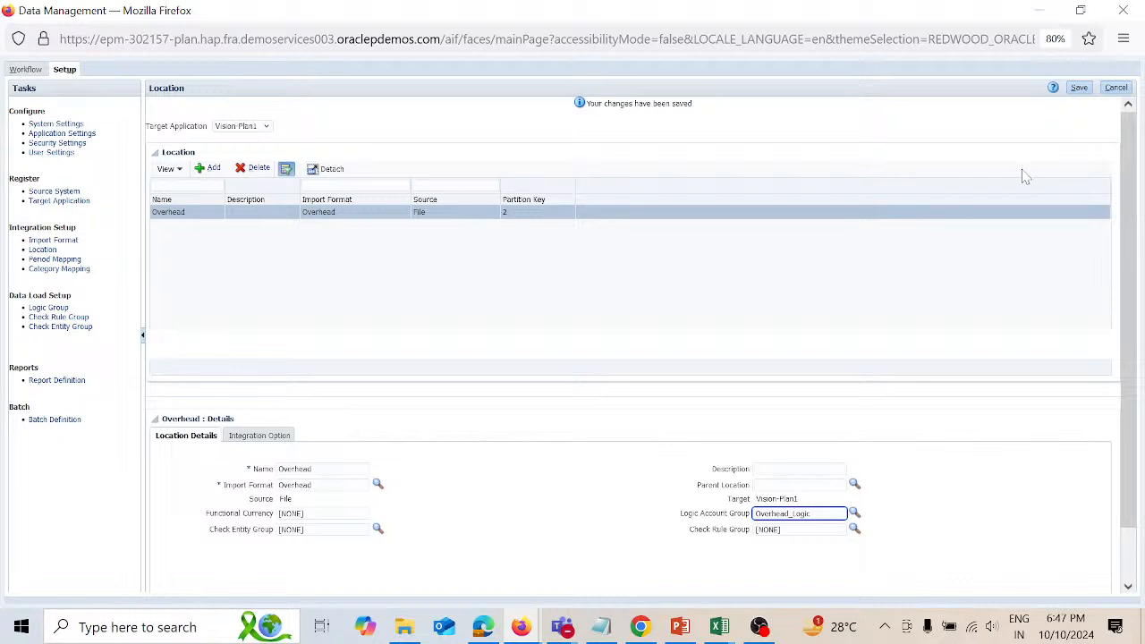
left_click(1088, 90)
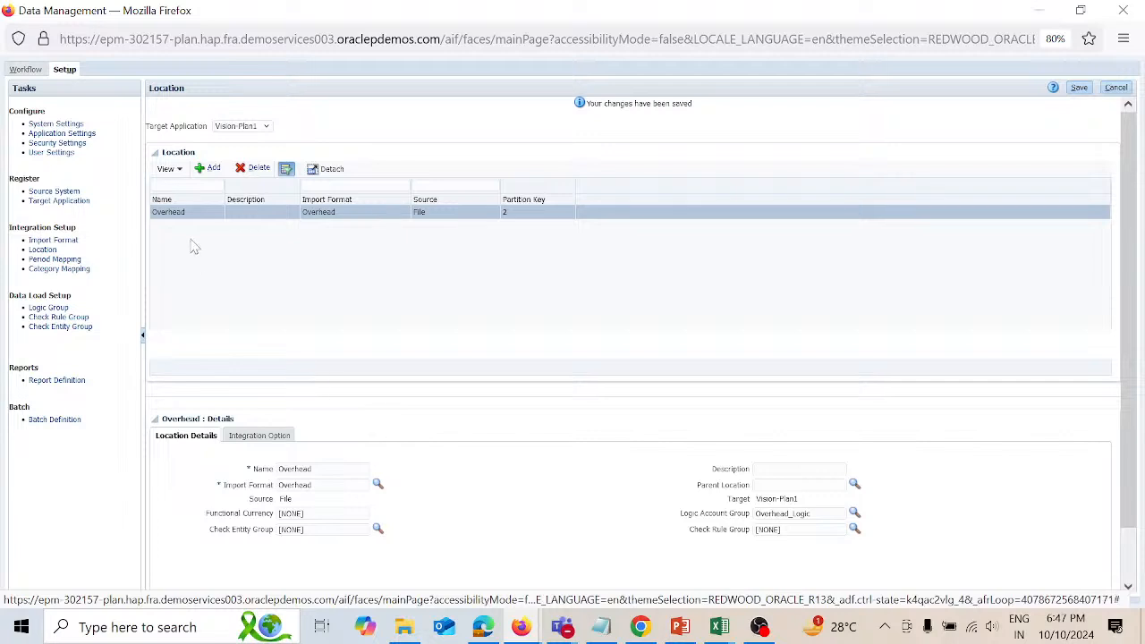
Open the data load mapping for the Overhead location and set its point of view period to Jan-22
left_click(32, 72)
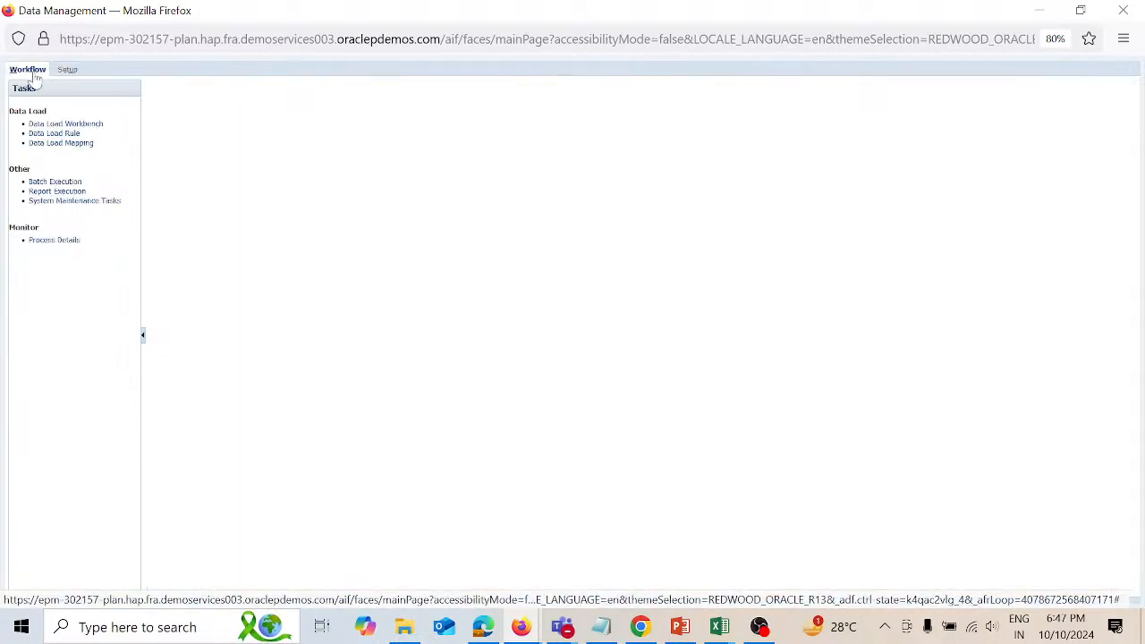
left_click(52, 143)
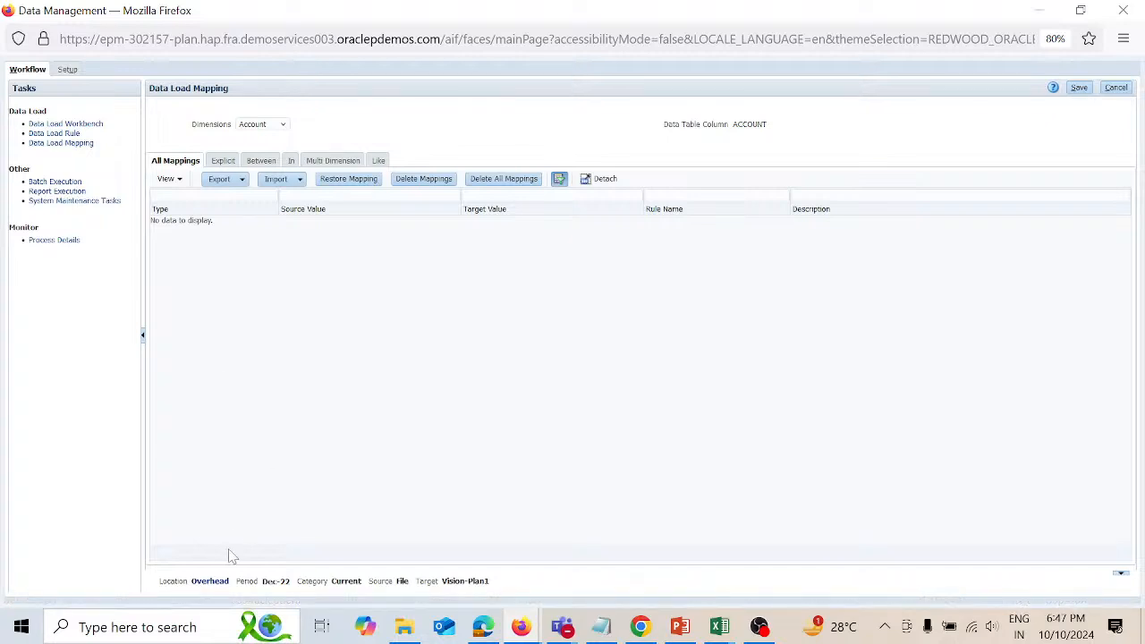
left_click(211, 581)
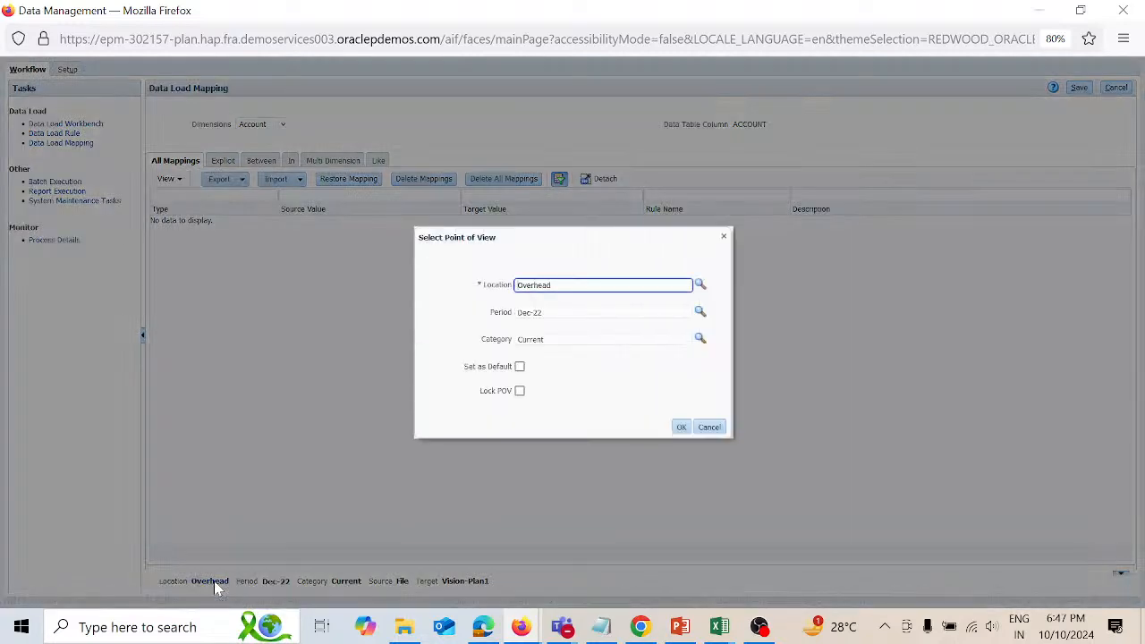
double_click(525, 312)
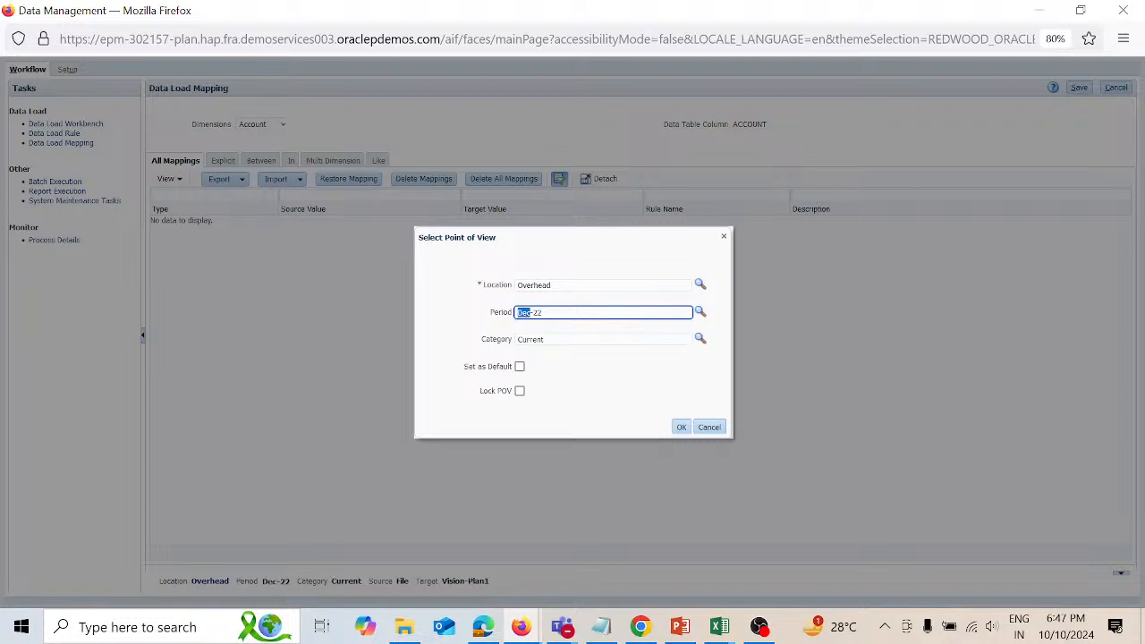
type("Jan")
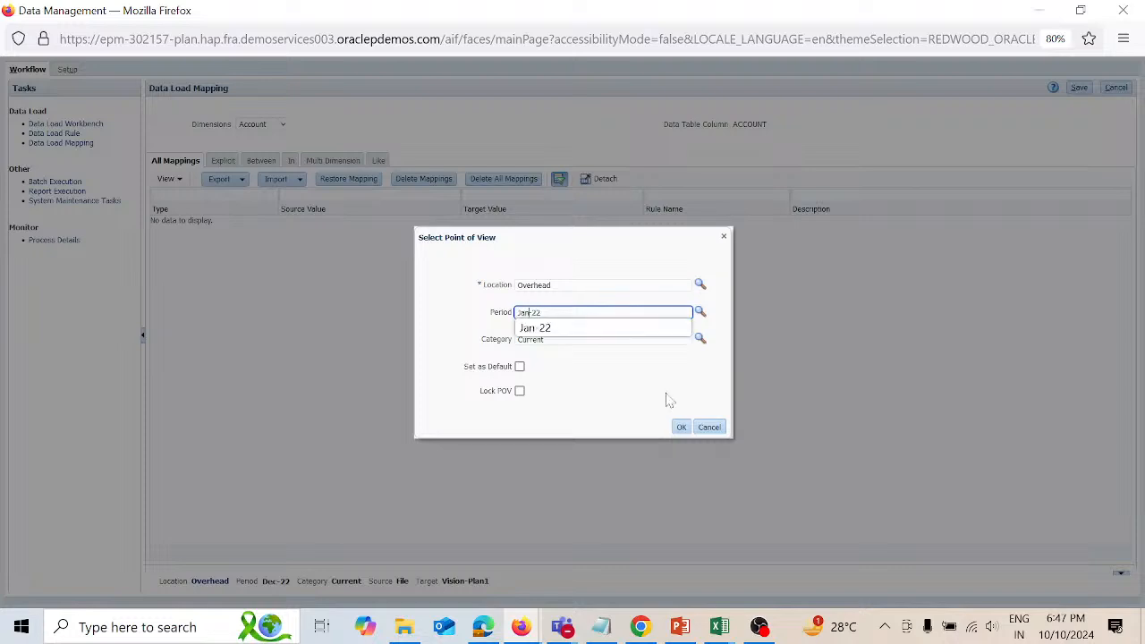
left_click(681, 427)
left_click(680, 427)
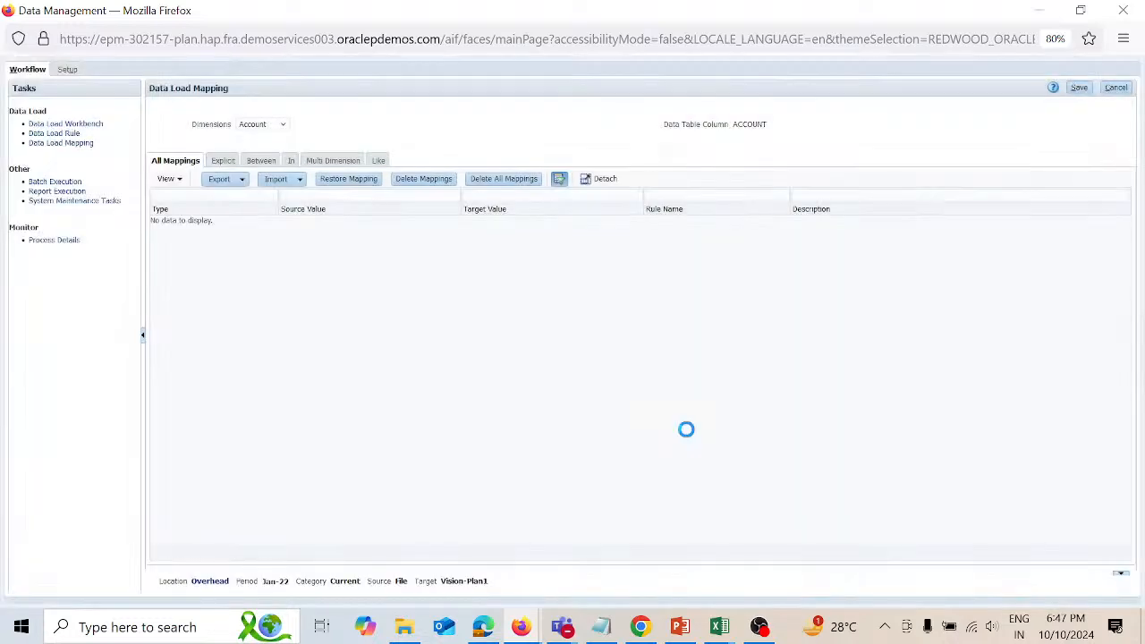
Switch to the Overhead workbook in Excel, examine the source account codes in A2:A8, and close the workbook
left_click(379, 162)
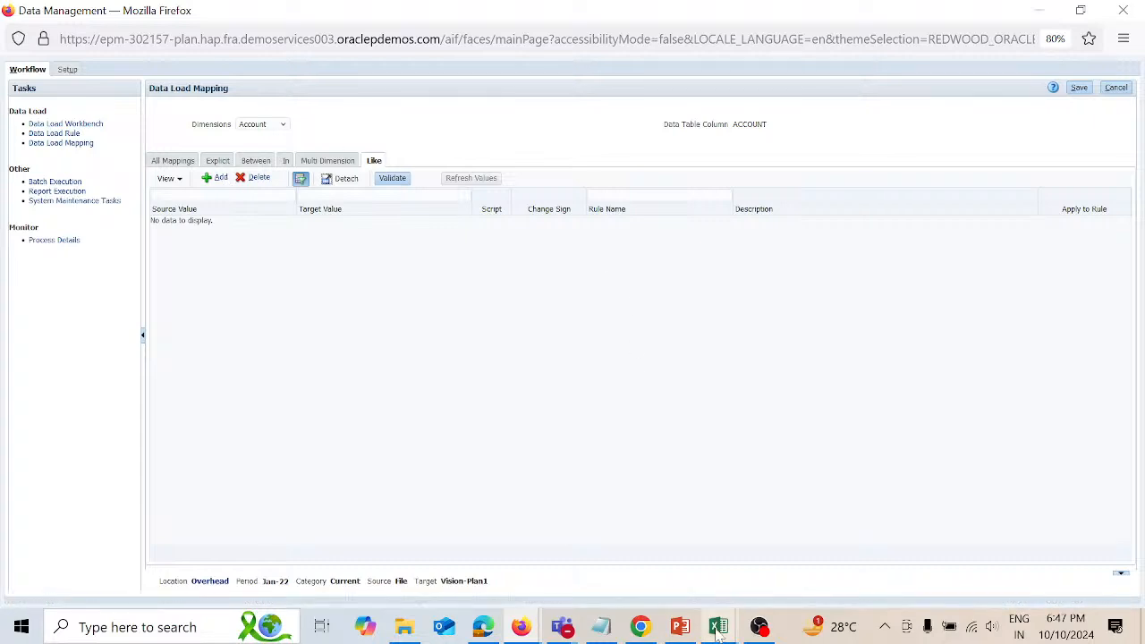
mouse_move(717, 634)
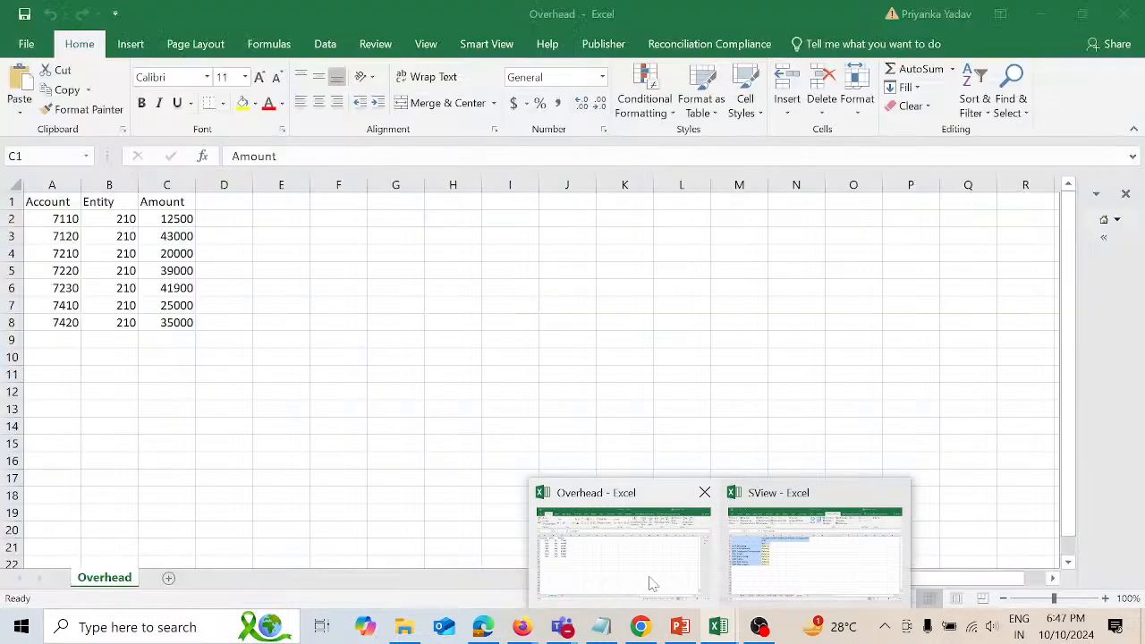
left_click(650, 583)
left_click_drag(75, 224, 77, 322)
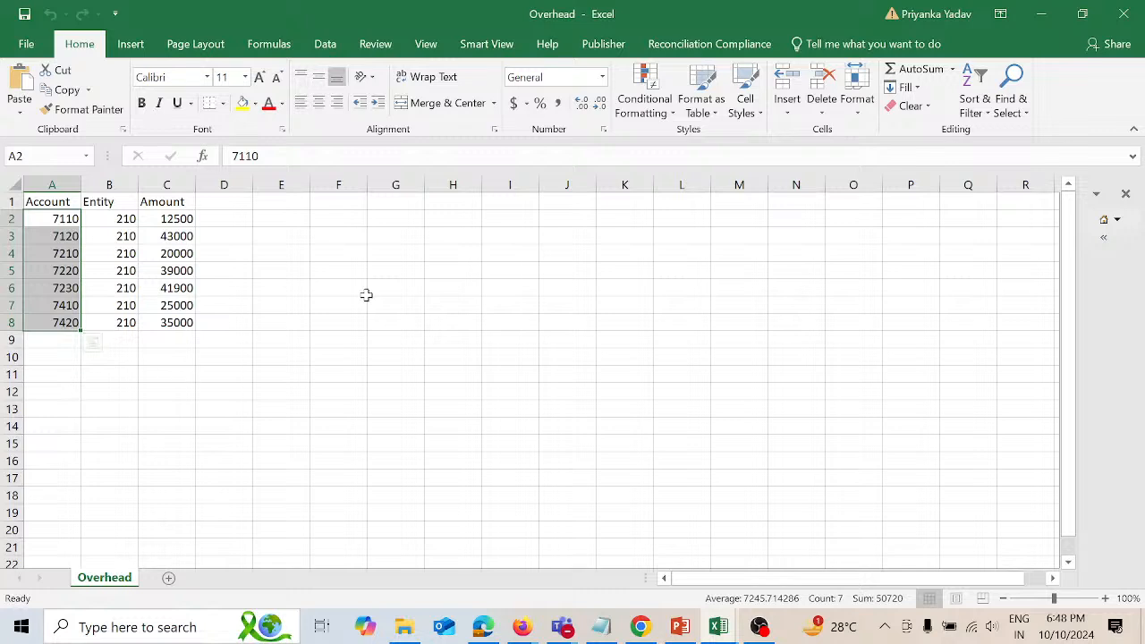
left_click(1138, 16)
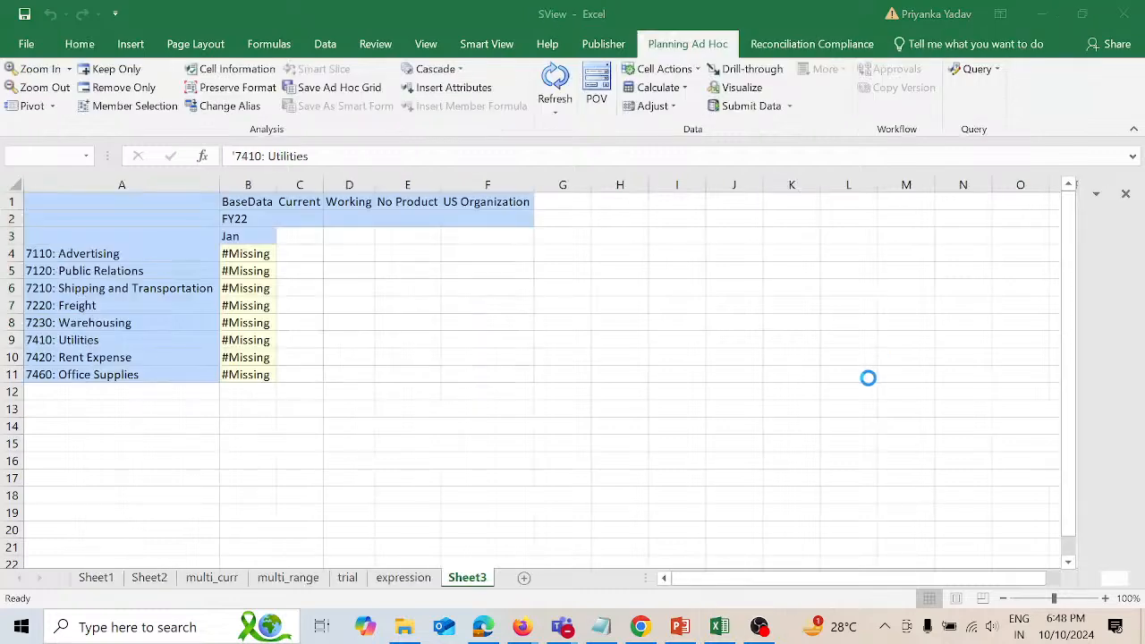
Switch back to Data Management and add an explicit Account mapping from source value A-7460 to target value 7460
mouse_move(533, 631)
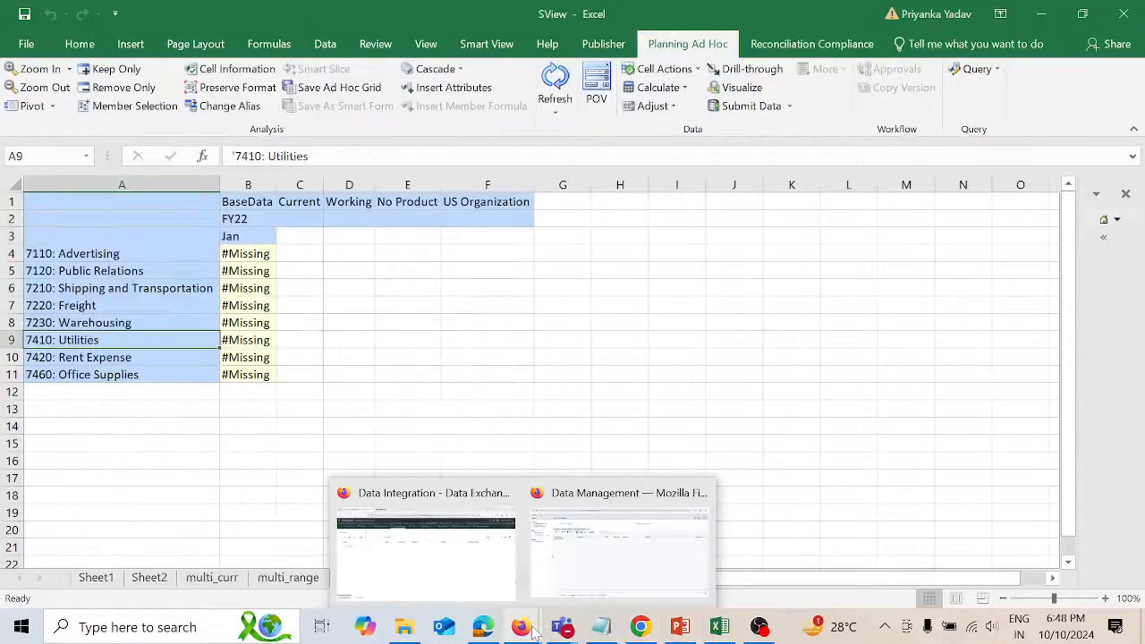
left_click(586, 569)
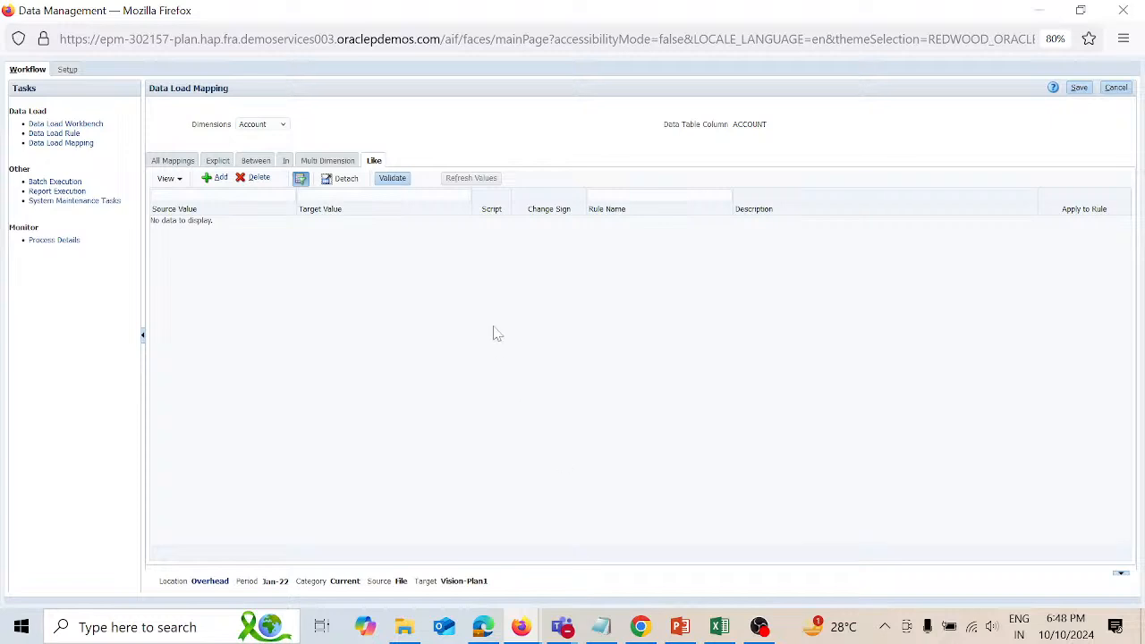
left_click(220, 162)
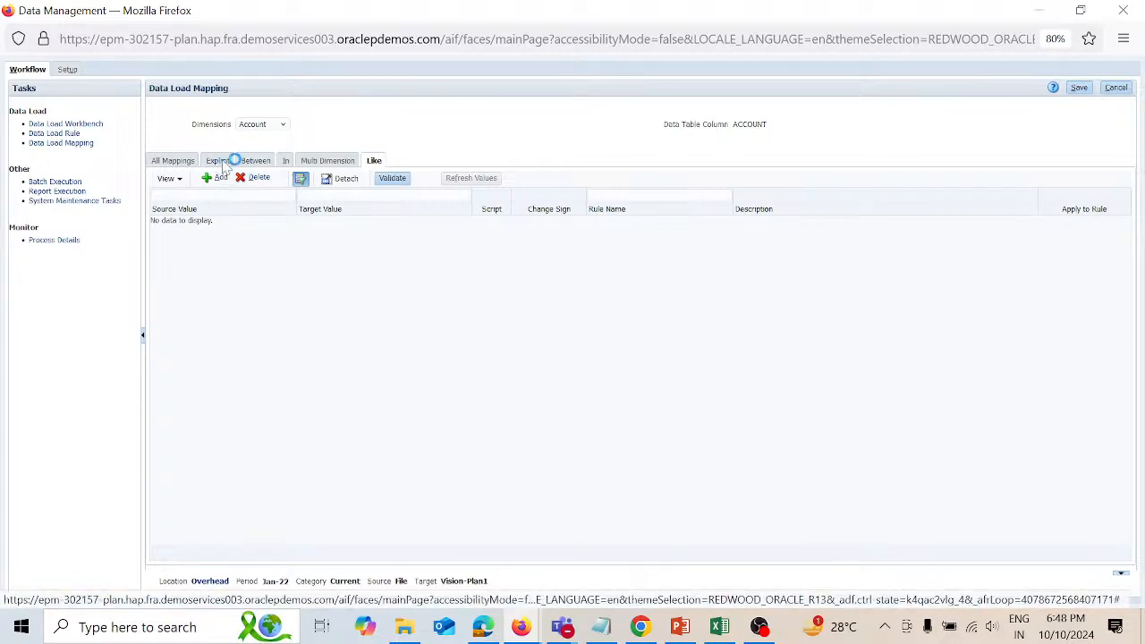
left_click(221, 178)
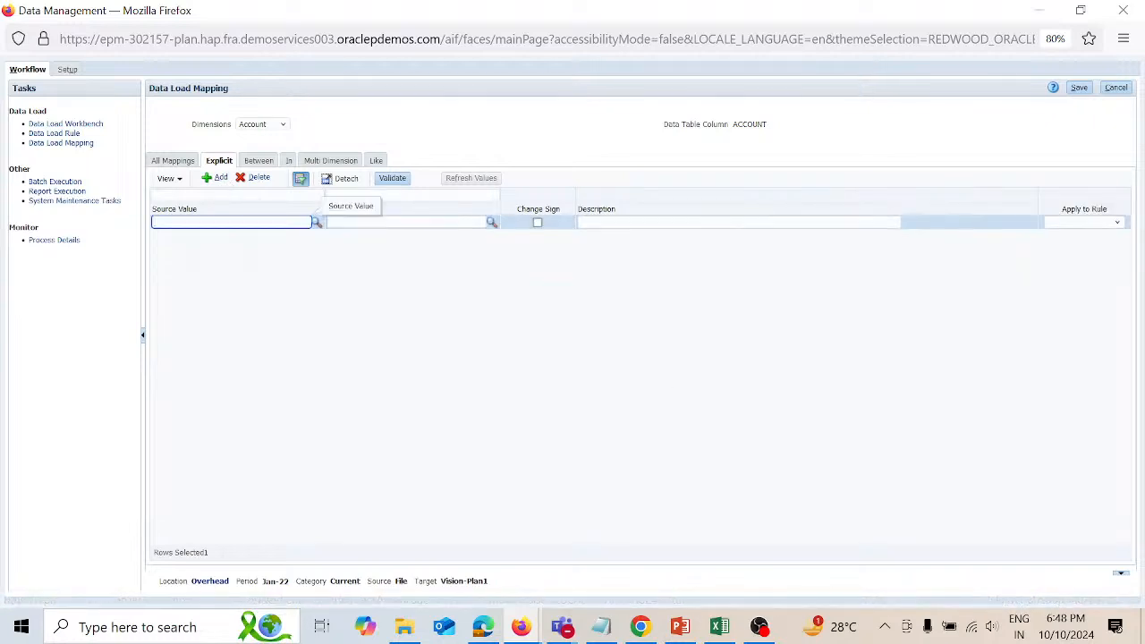
type("A-7460")
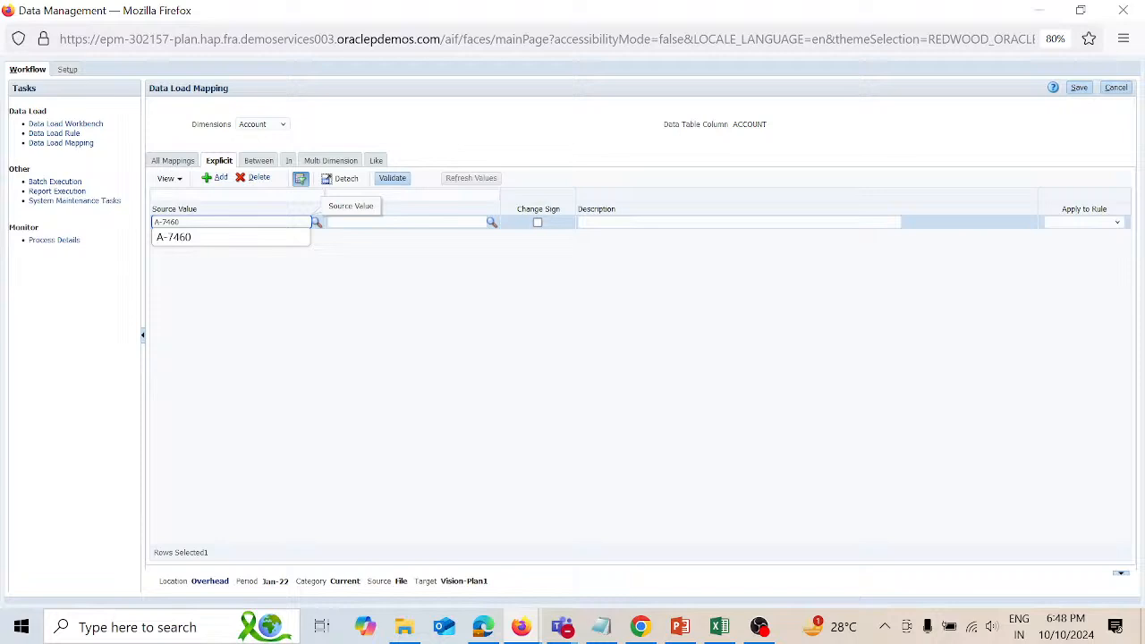
key("Tab")
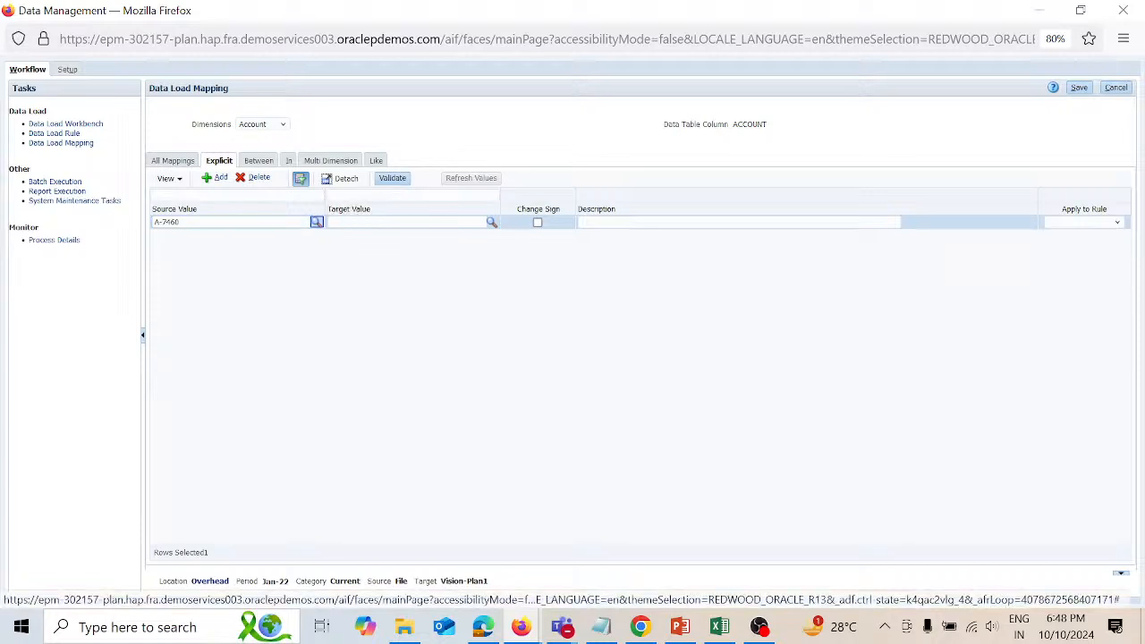
key("Tab")
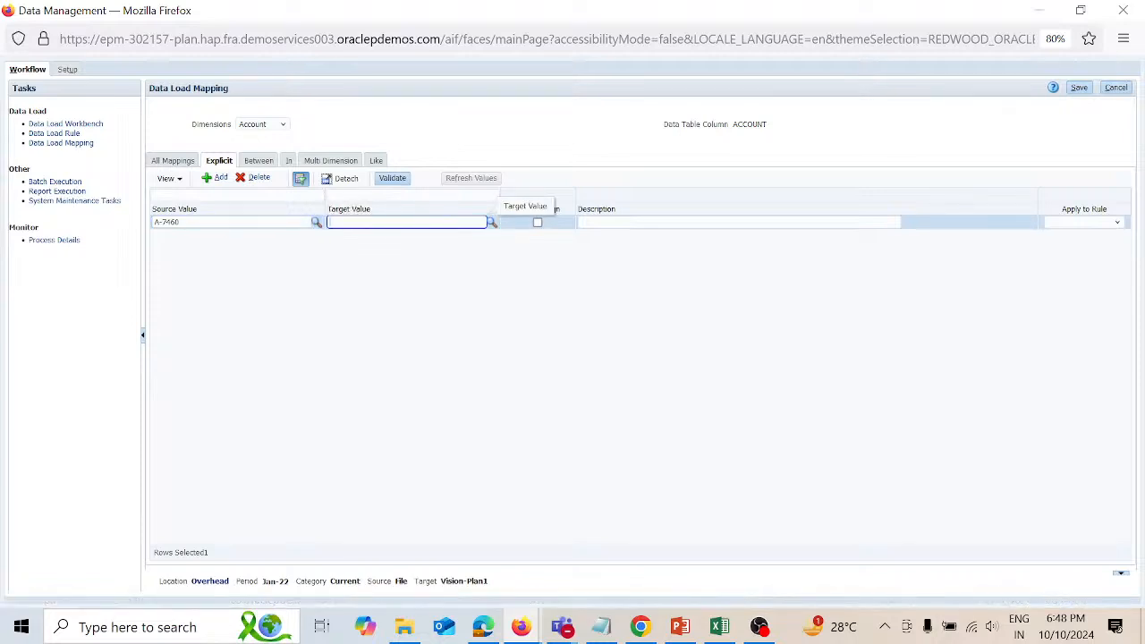
type("7460")
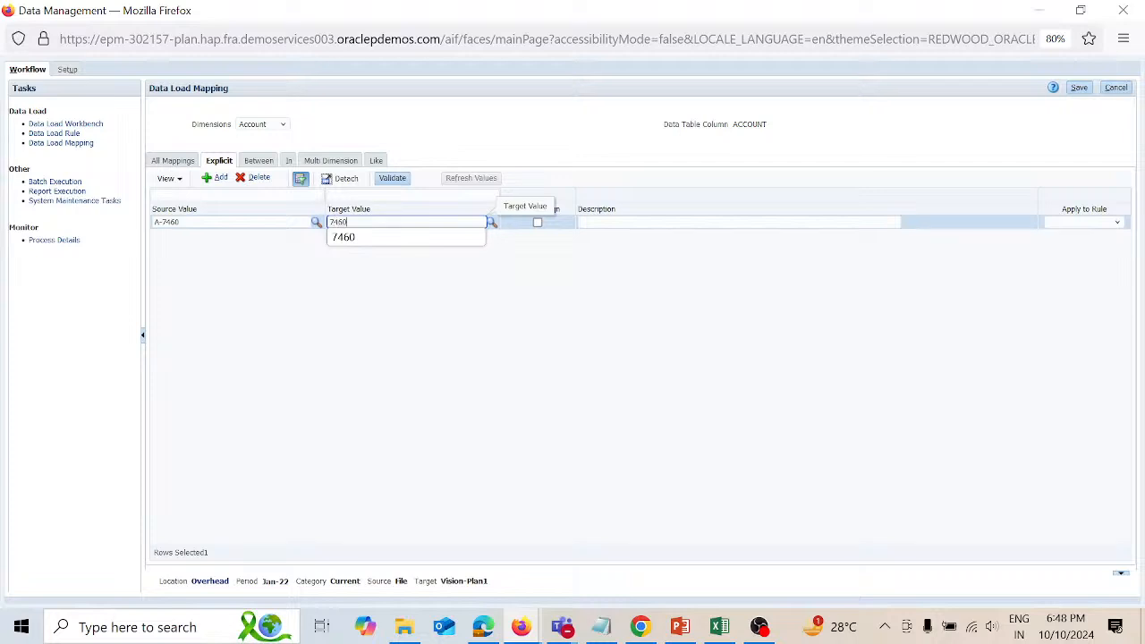
Give the A-7460 explicit mapping the description a1 and save the mappings
key("Tab")
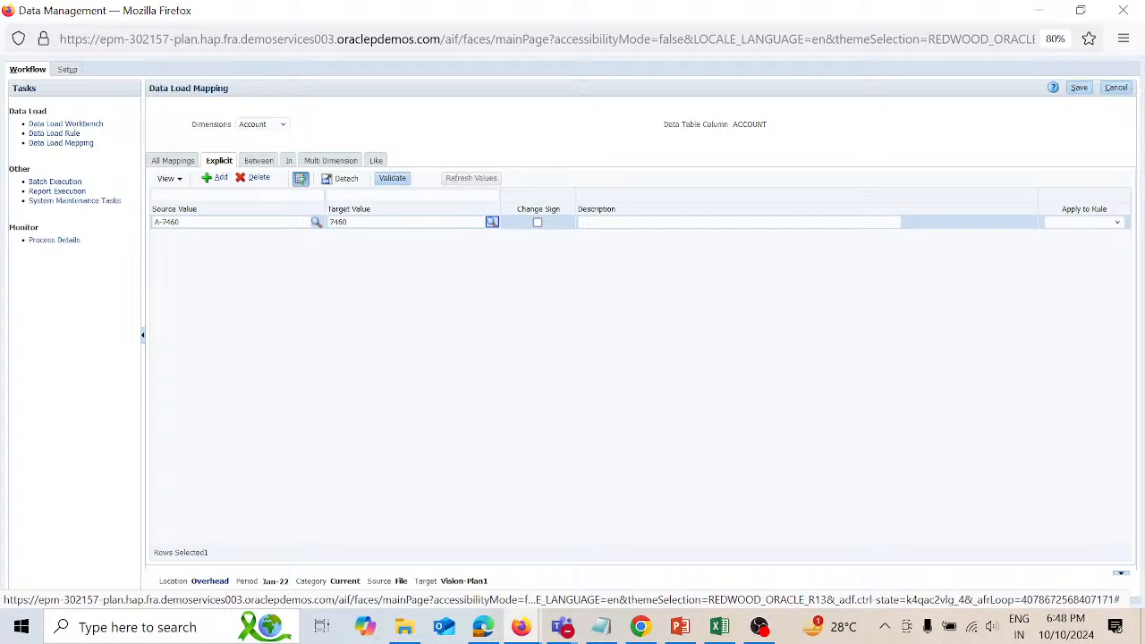
key("Tab")
key("Tab")
type("a1")
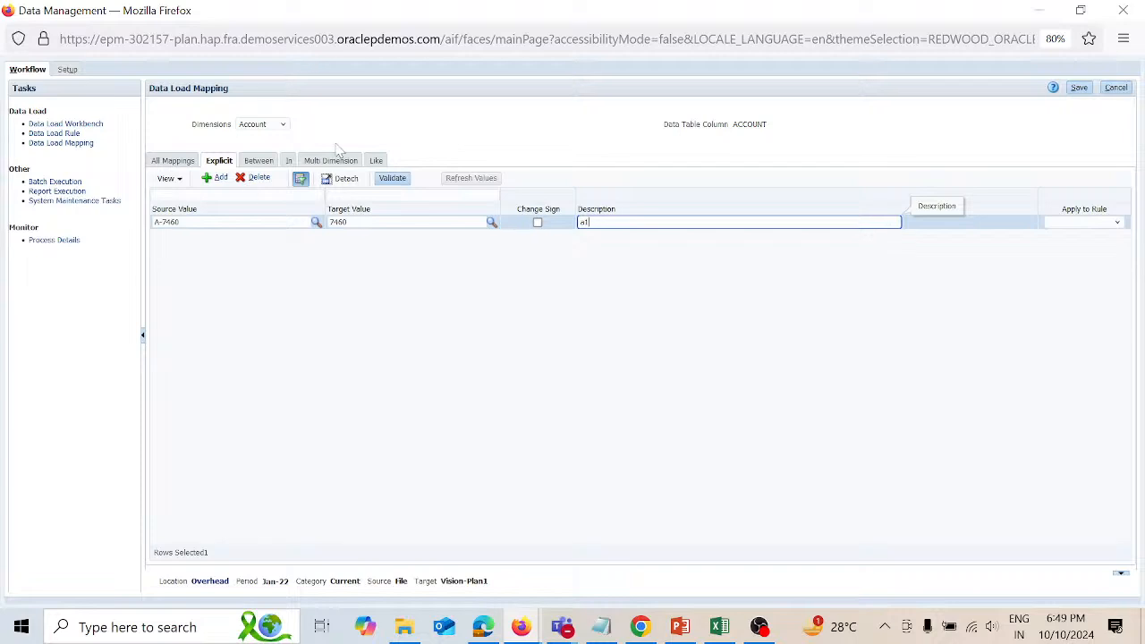
left_click(1079, 88)
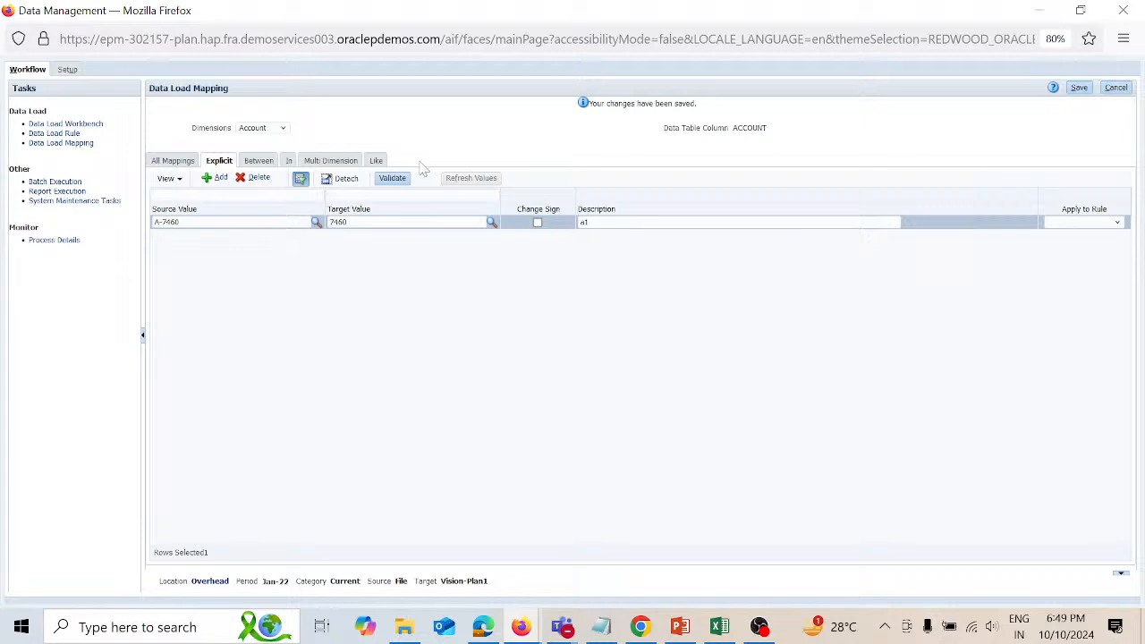
Add a Like mapping for the Account dimension from source * to target * with rule name a2, and save it
left_click(377, 162)
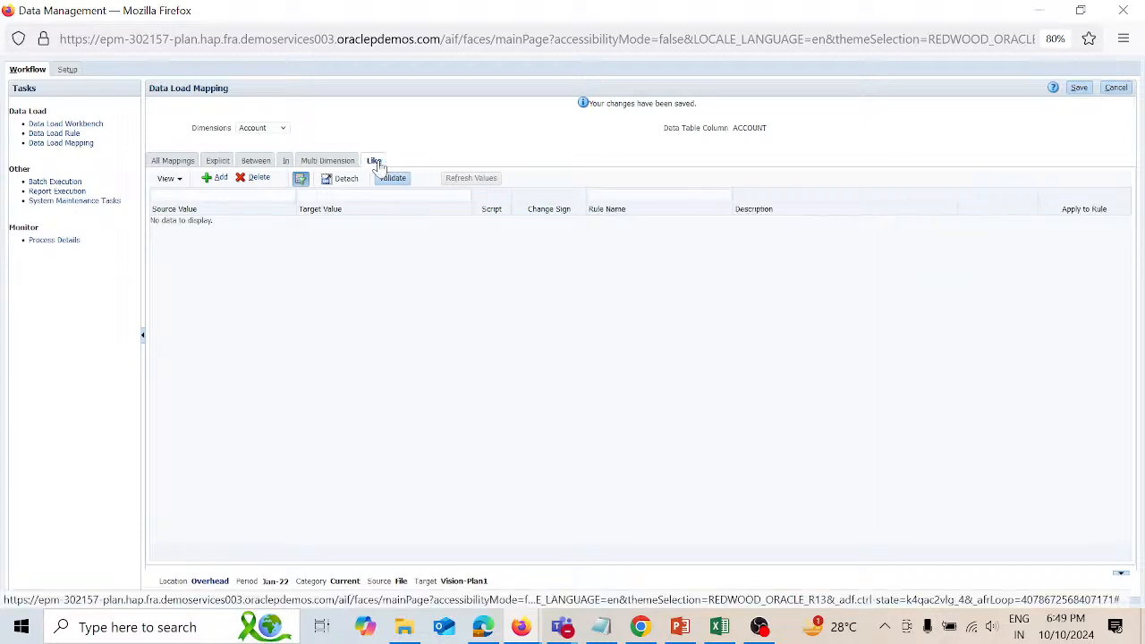
left_click(218, 180)
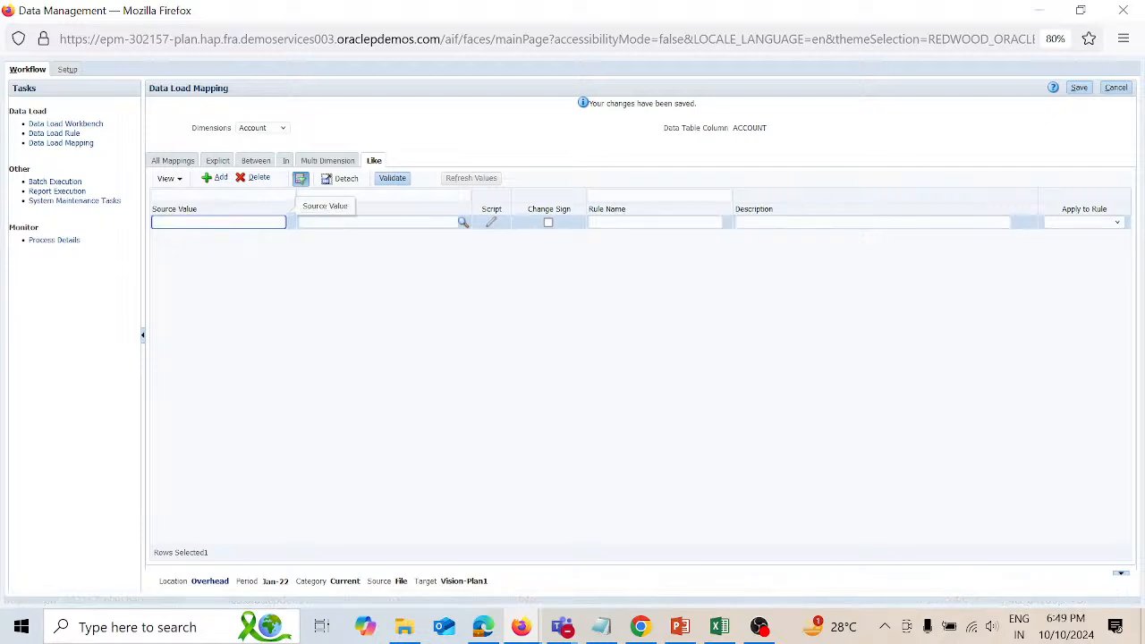
key("Tab")
type("*")
key("Tab")
key("Tab")
key("Tab")
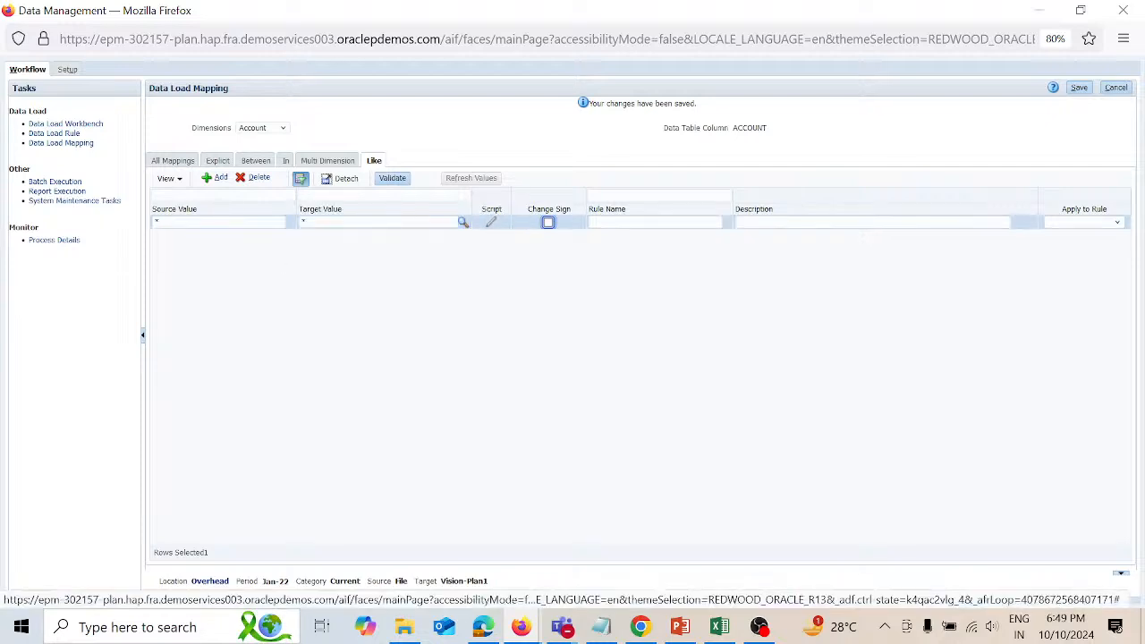
type("a2")
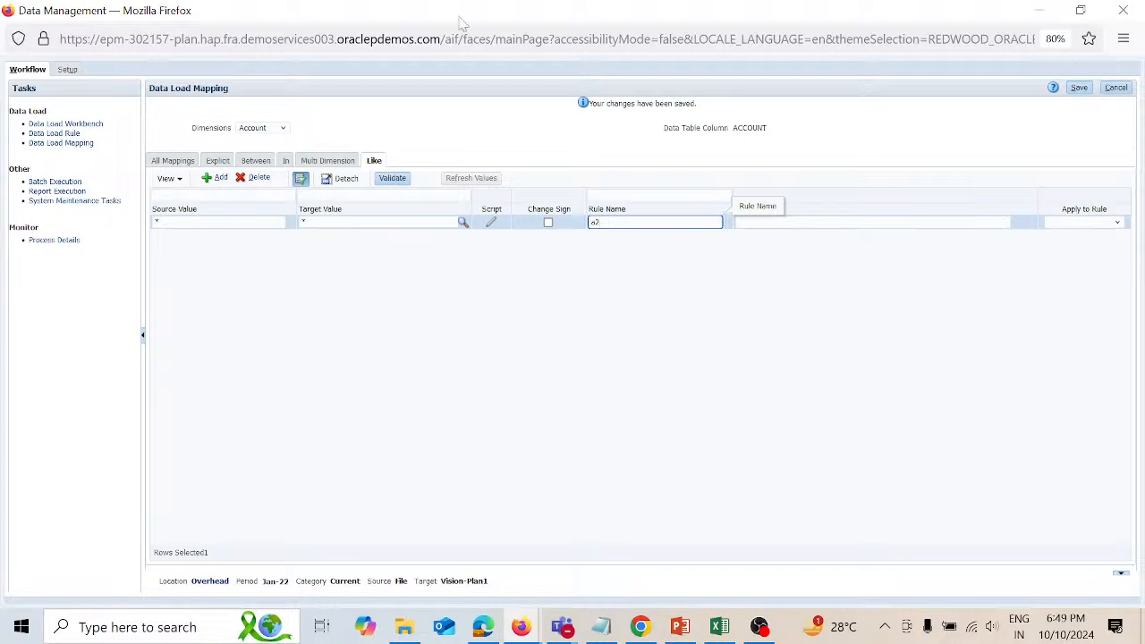
left_click(1080, 87)
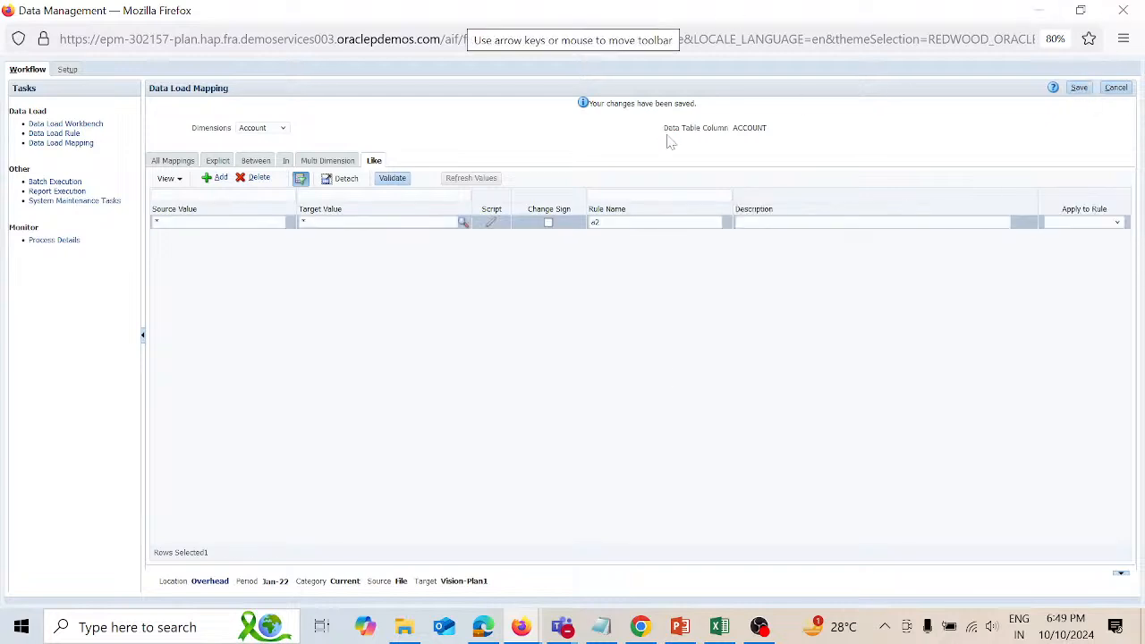
Add a Like mapping for the Entity dimension from source * to target * with rule name a3, and save it
left_click(285, 132)
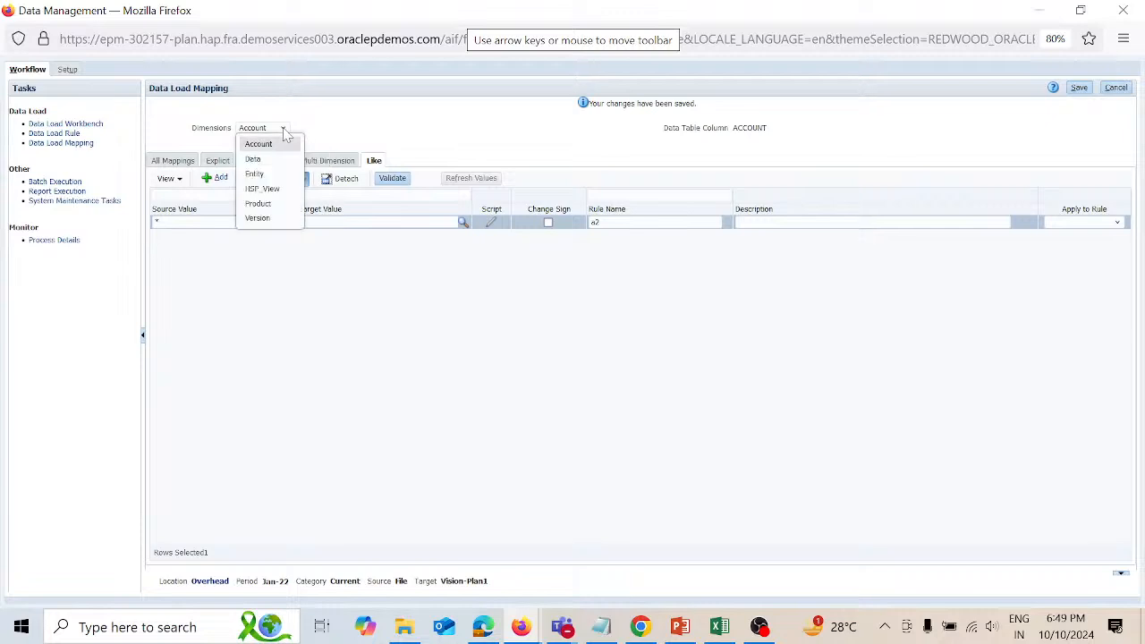
left_click(263, 173)
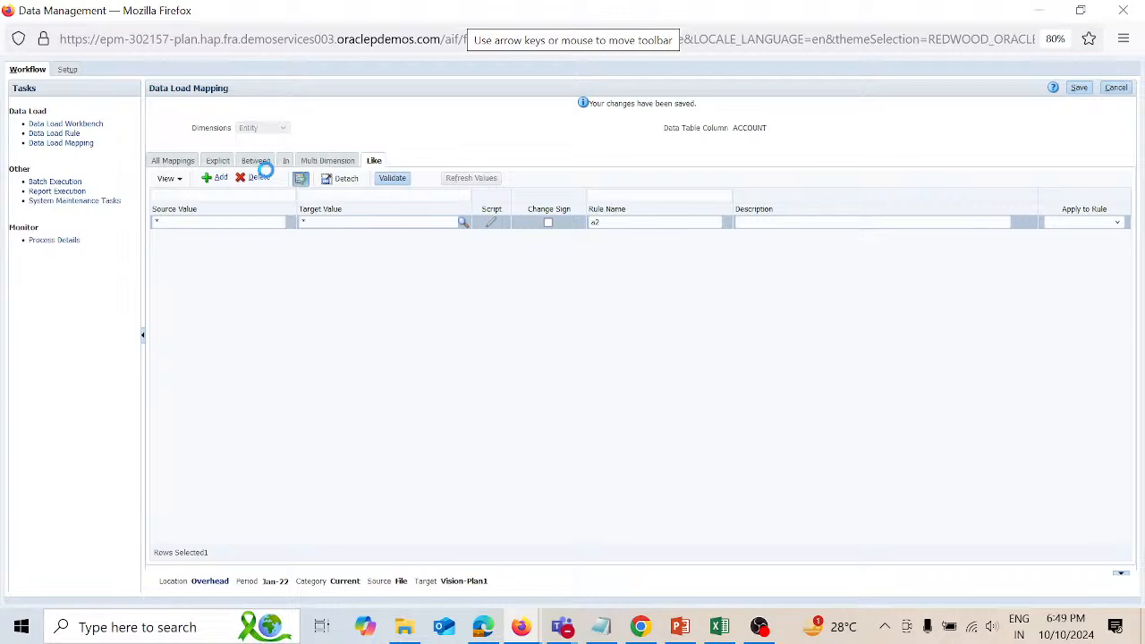
left_click(218, 178)
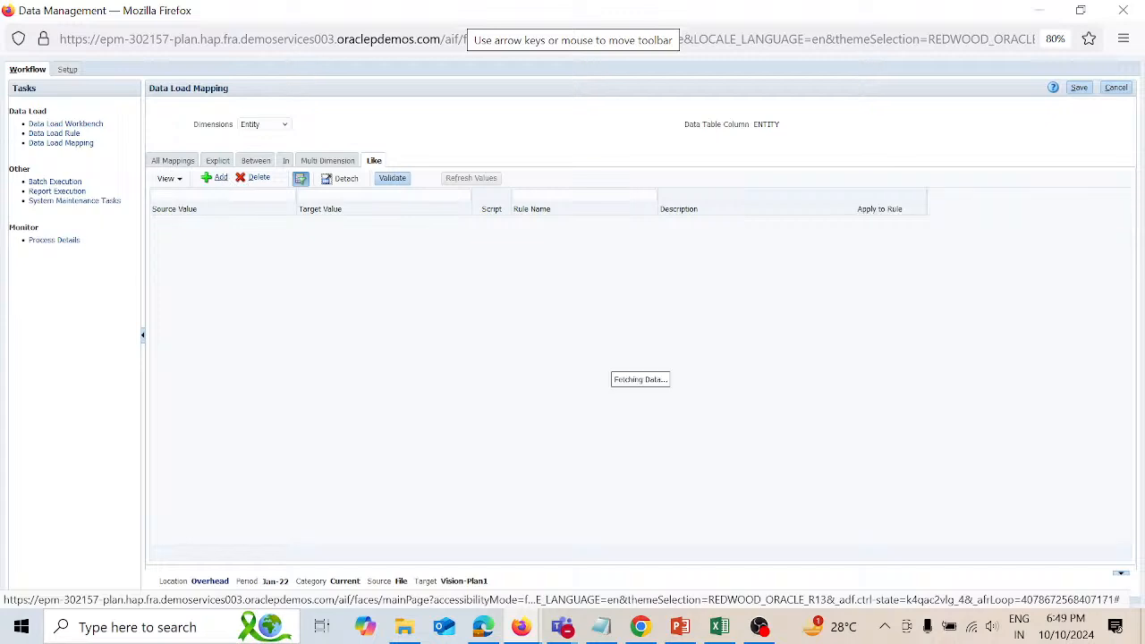
type("*")
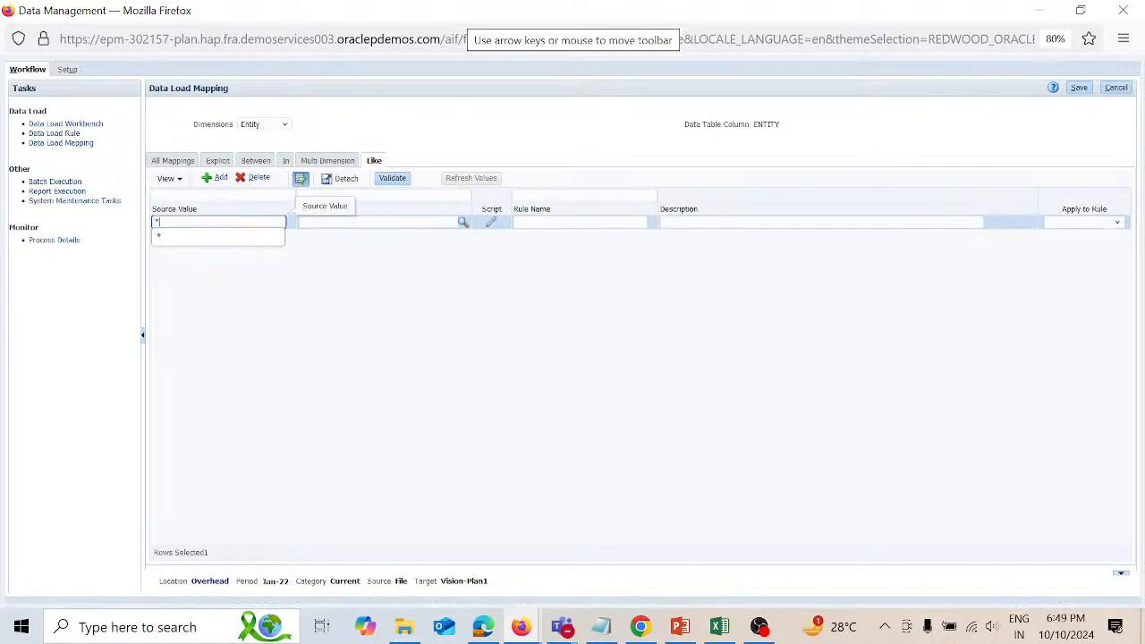
key("Tab")
type("*")
key("Tab")
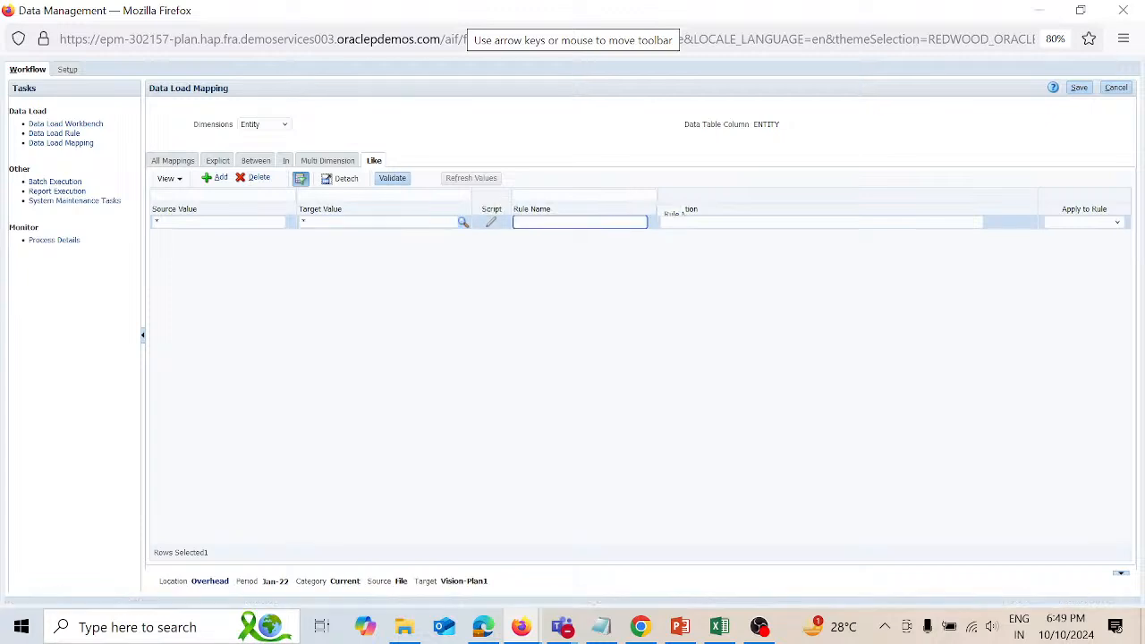
type("a3")
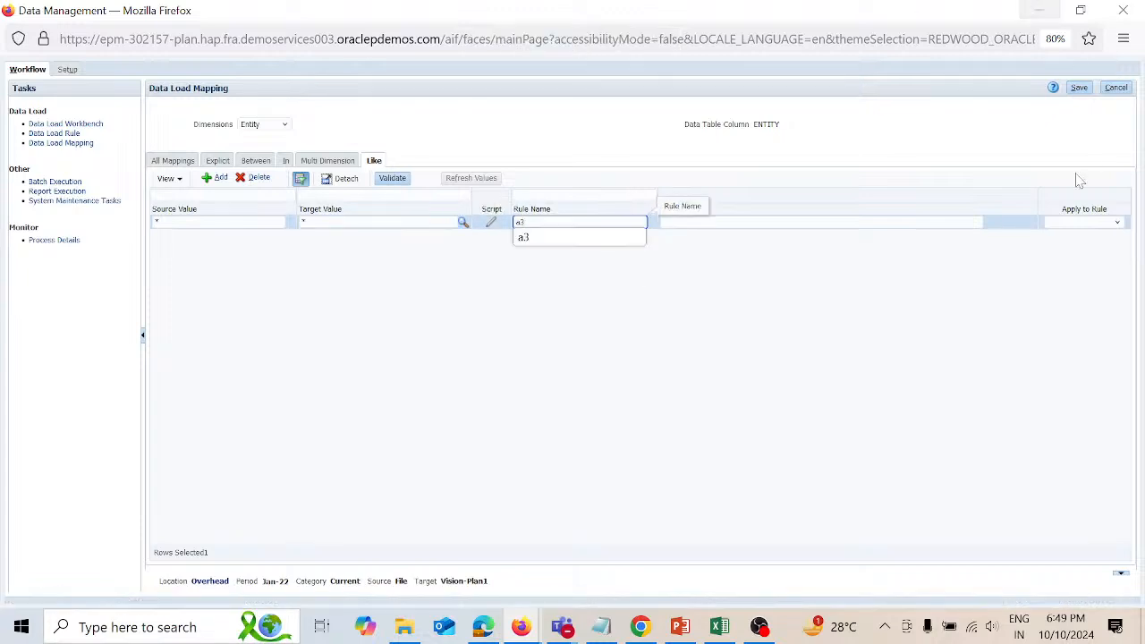
left_click(1078, 89)
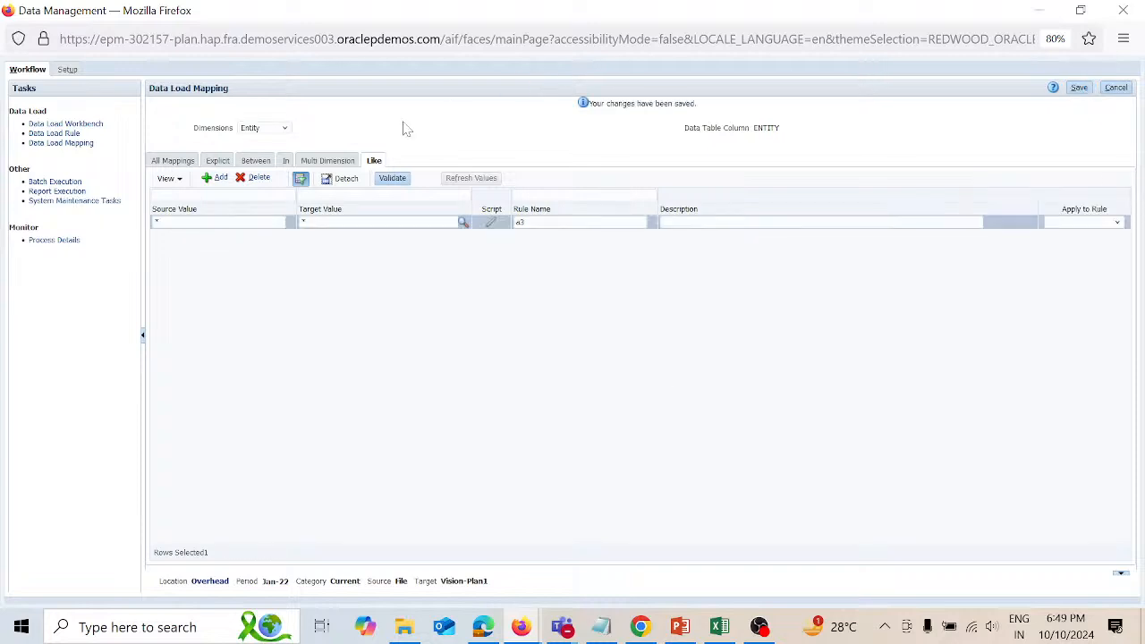
Add a Like mapping for the HSP_View dimension from source * to target BaseData with rule name a4, and save it
left_click(285, 128)
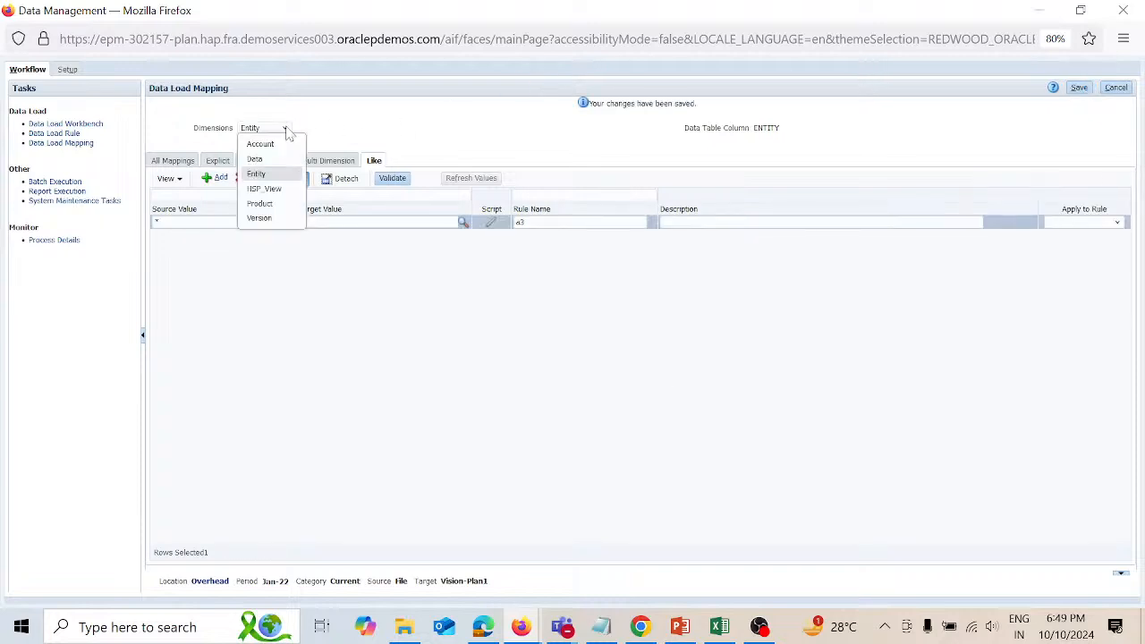
left_click(265, 188)
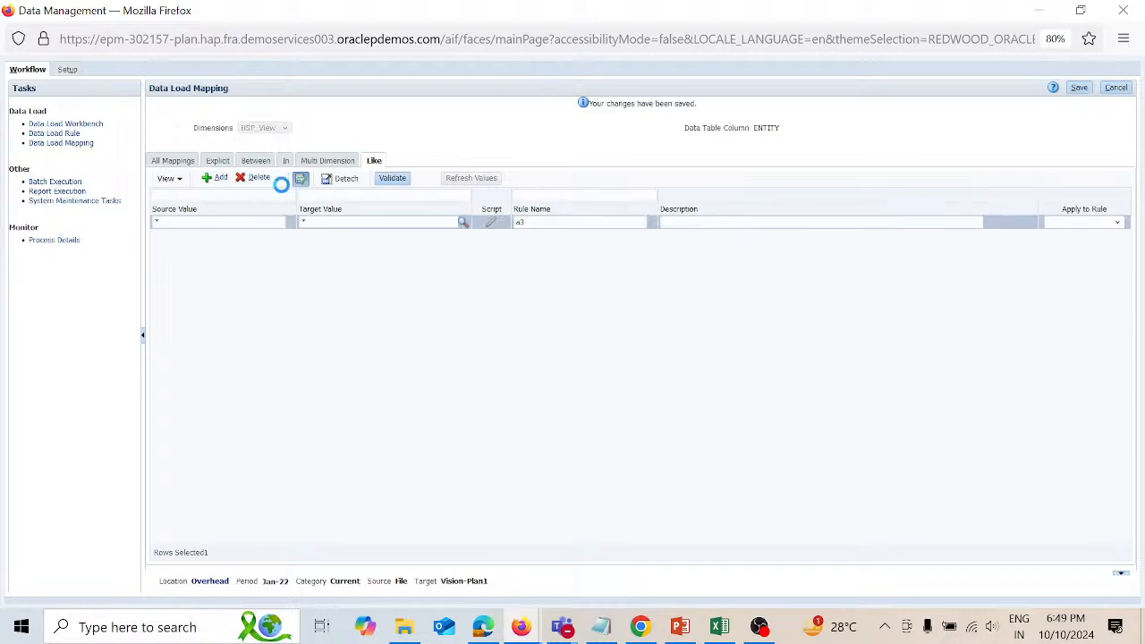
left_click(218, 178)
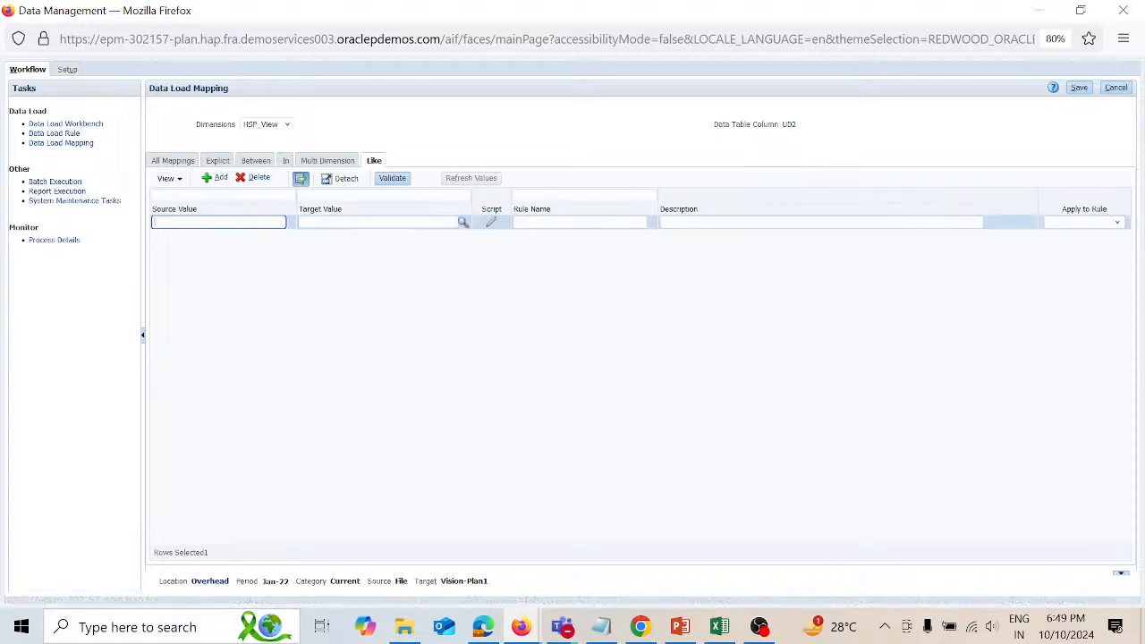
key("Tab")
type("B")
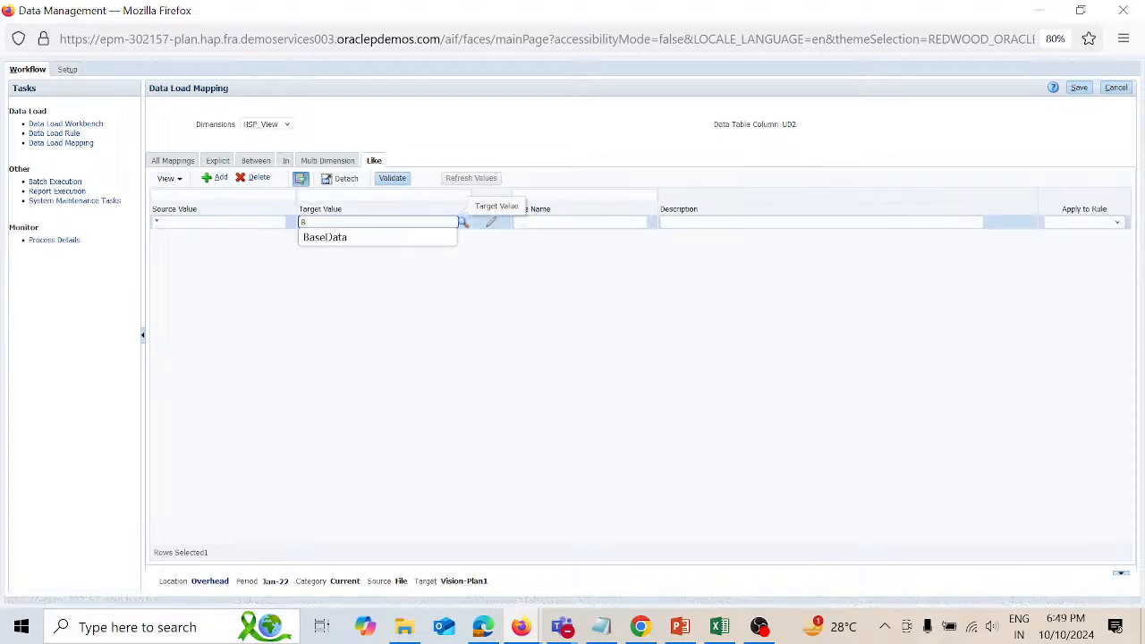
key("Return")
key("Tab")
key("Tab")
key("Tab")
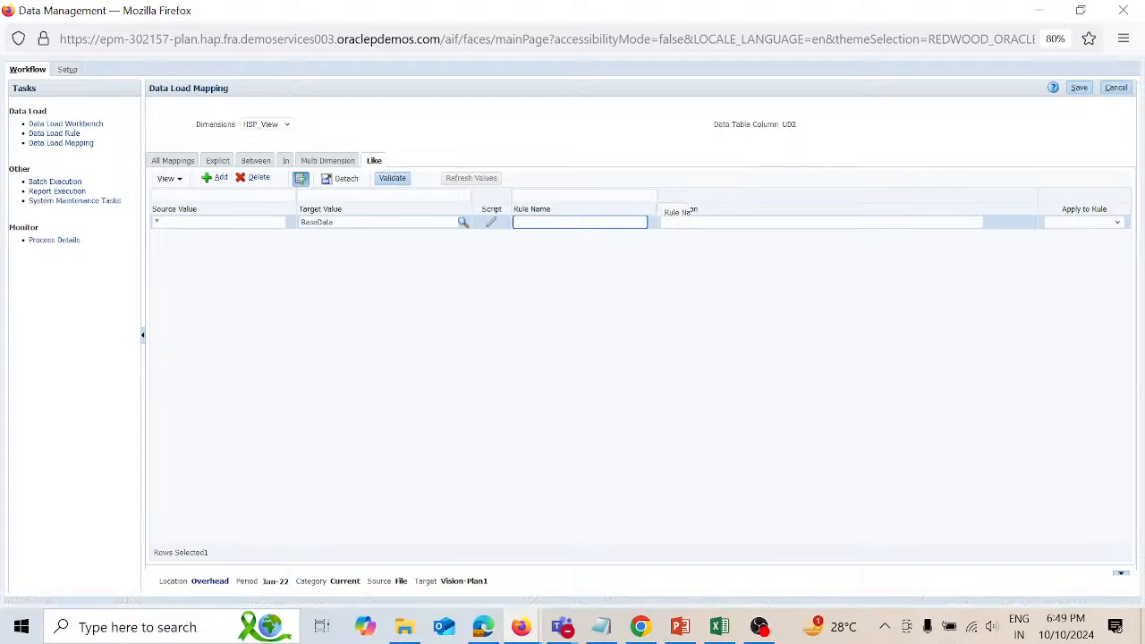
type("a4")
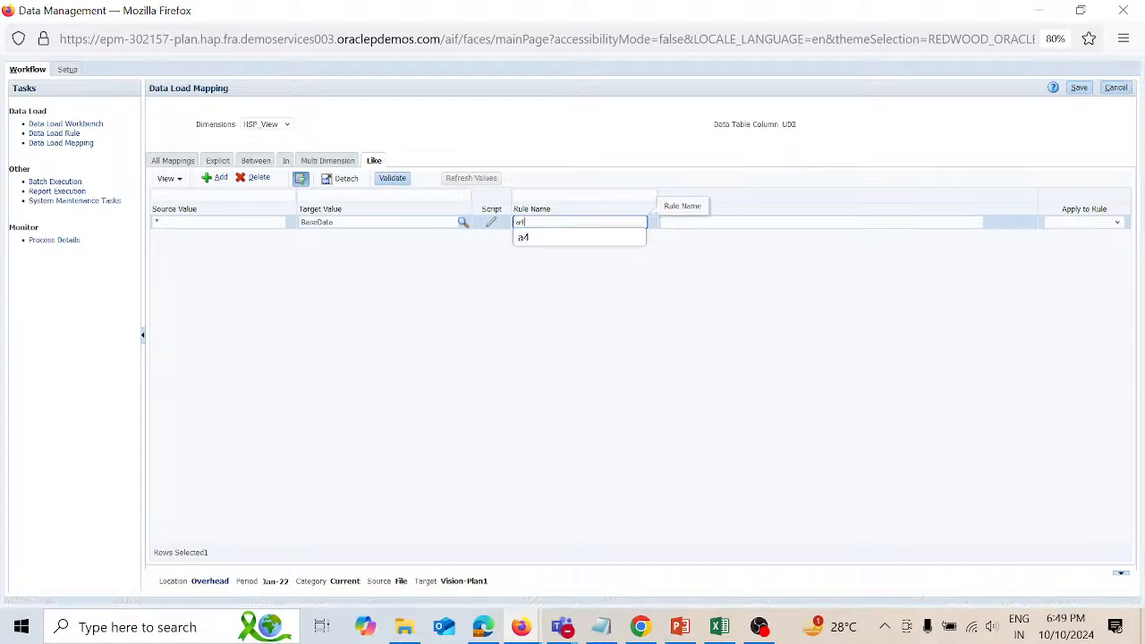
left_click(1082, 89)
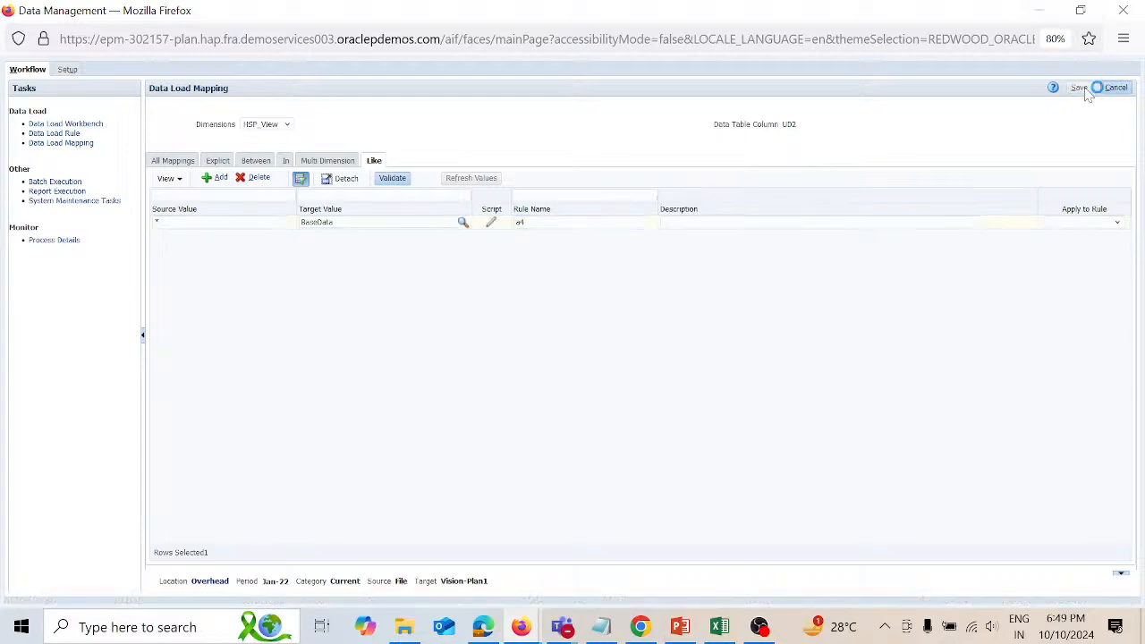
Add a Like mapping for the Product dimension from source * to target * with rule name a5, and save it
left_click(287, 129)
left_click(264, 203)
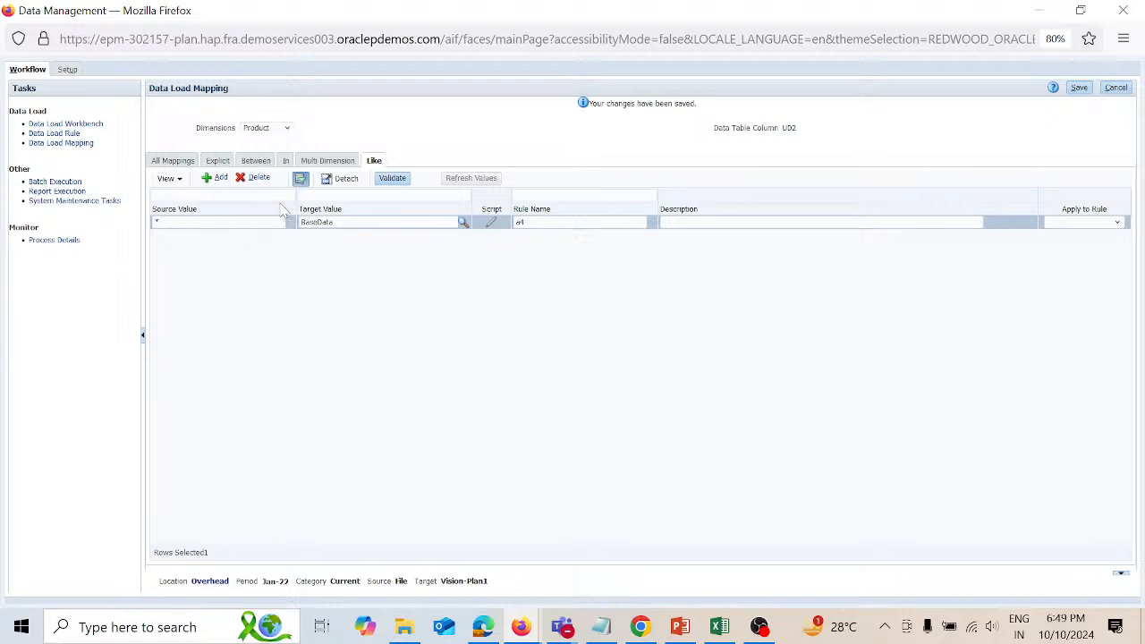
left_click(221, 179)
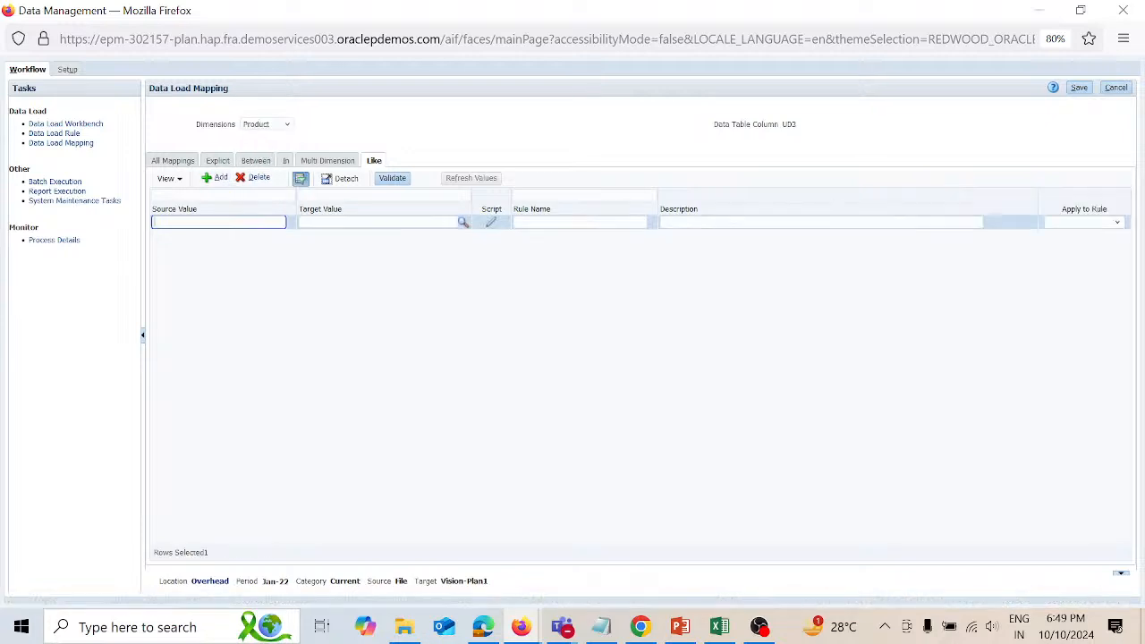
type("*")
key("Tab")
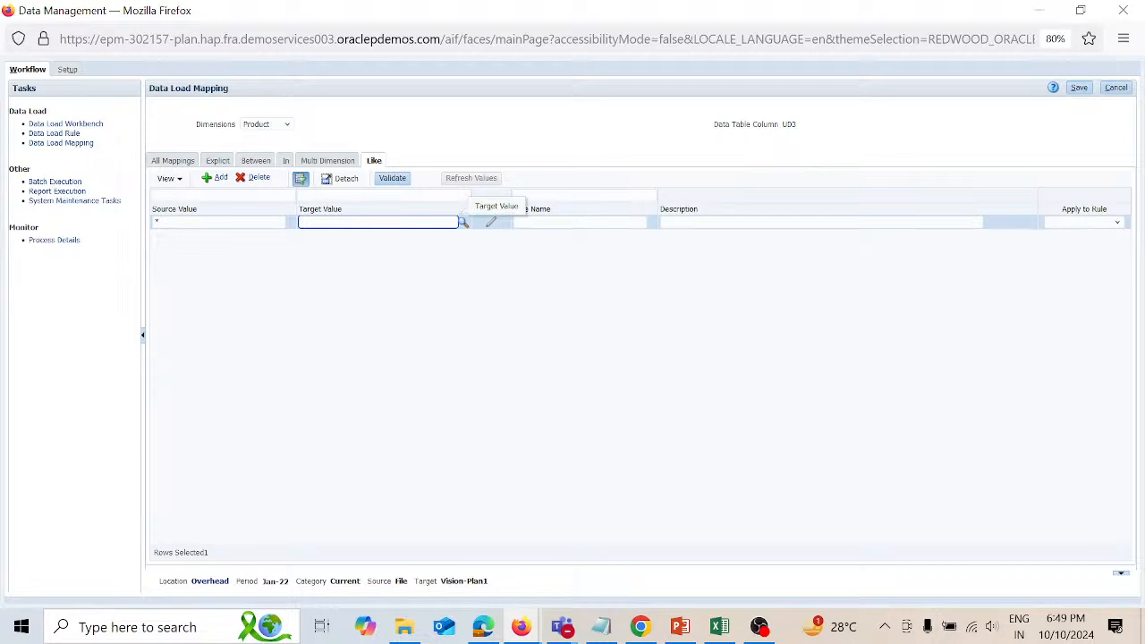
type("*")
key("Tab")
key("Tab")
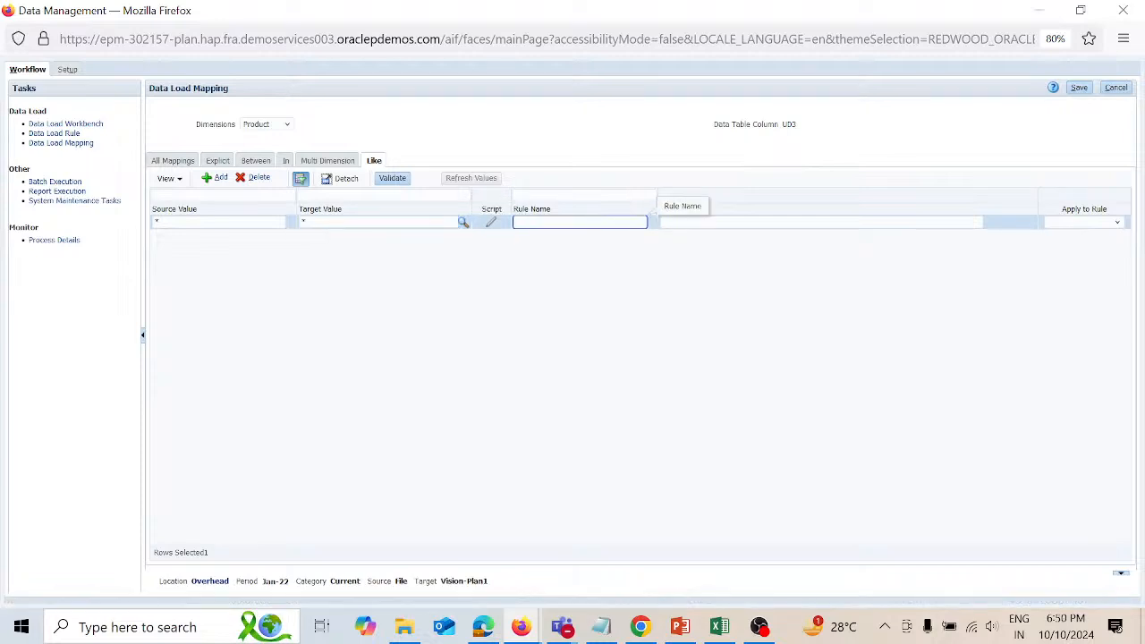
type("a5")
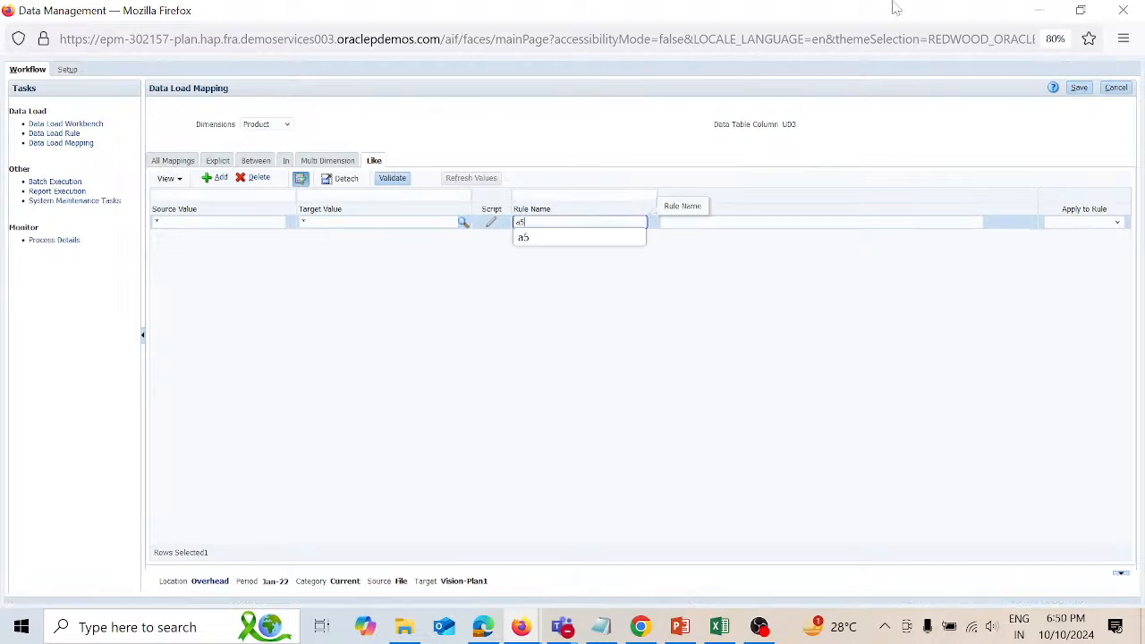
left_click(1080, 87)
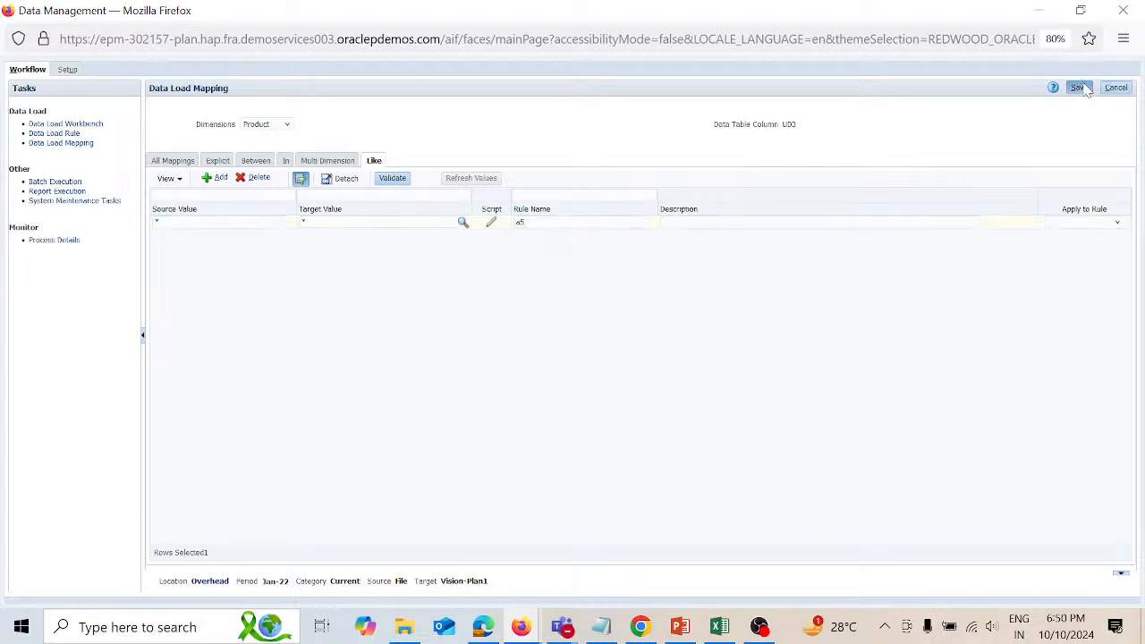
Add a Like mapping for the Version dimension from source * to target Working with rule name a6, and save it
left_click(287, 128)
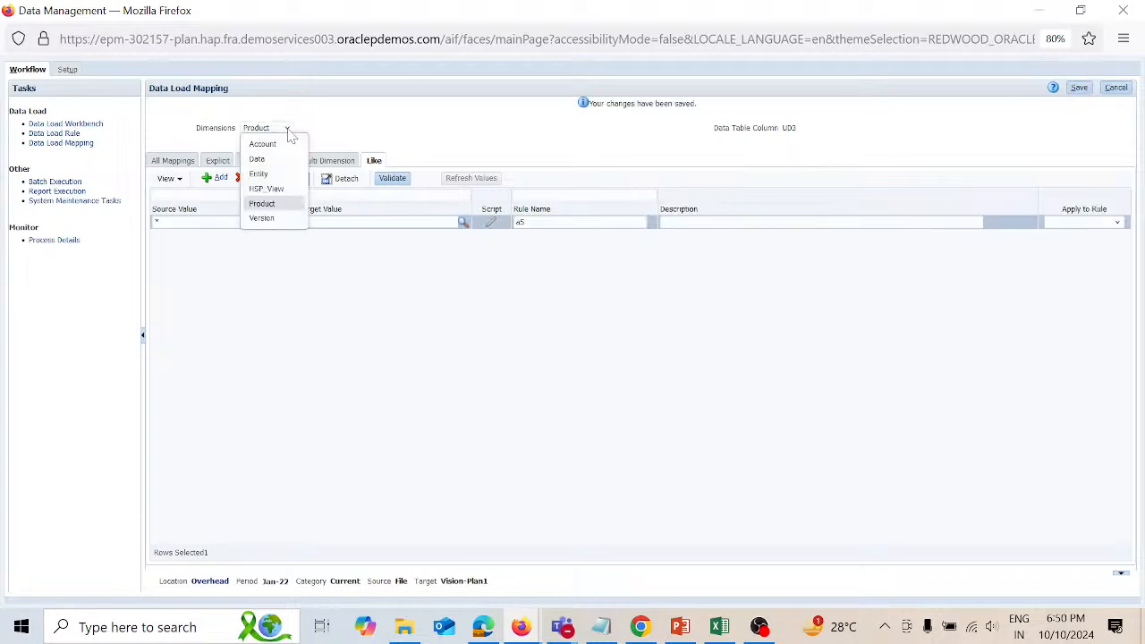
left_click(273, 219)
left_click(221, 178)
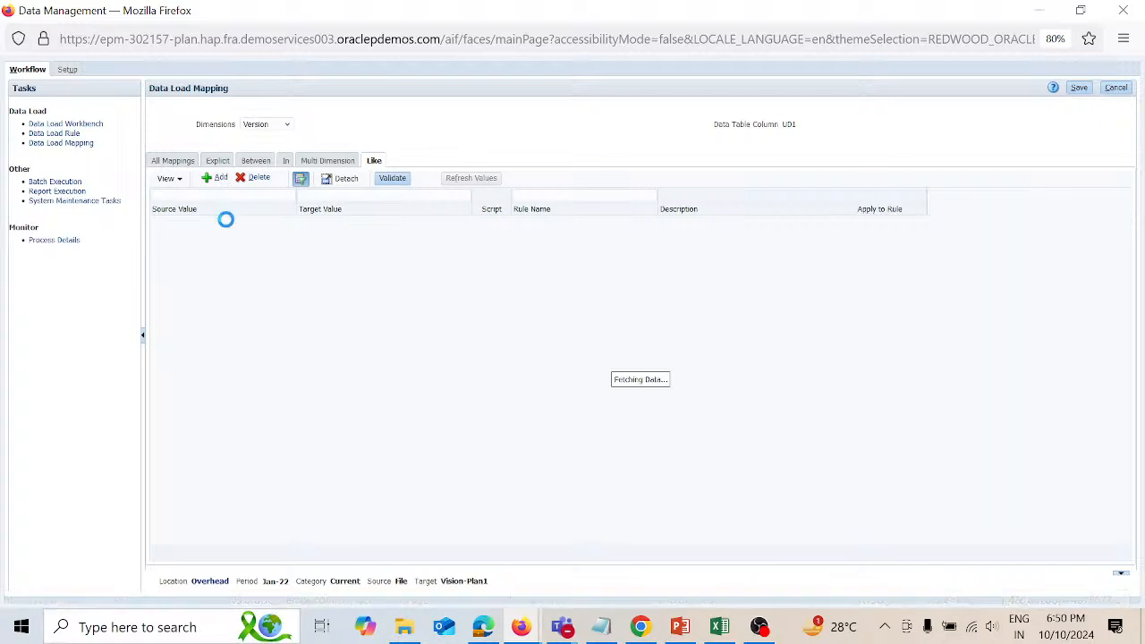
type("*")
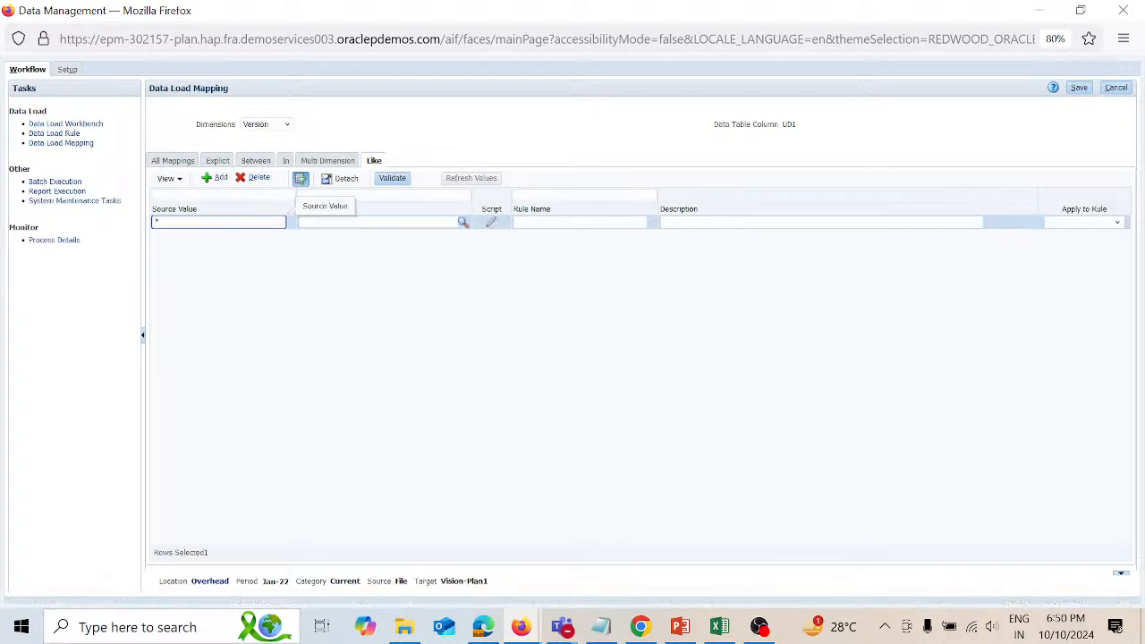
key("Tab")
type("W")
key("Down")
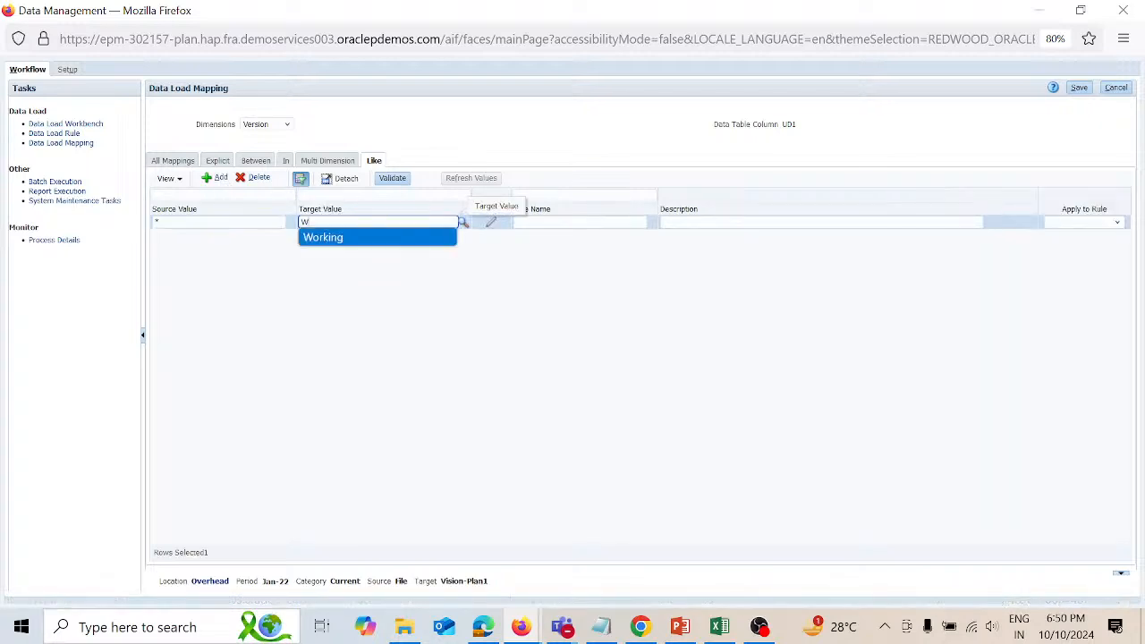
key("Return")
key("Tab")
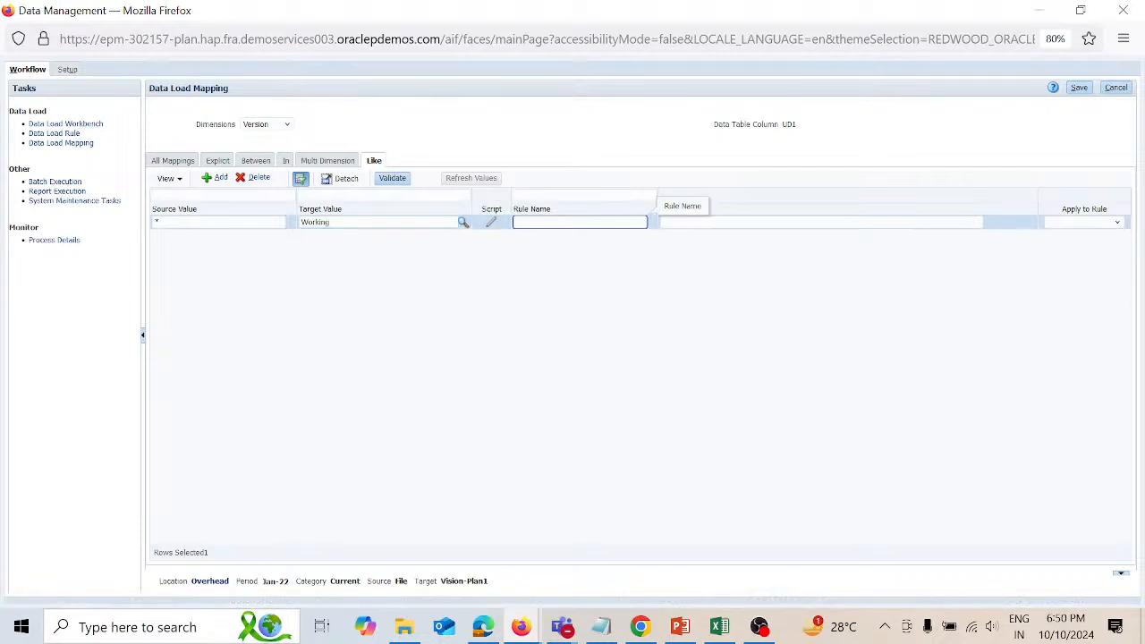
type("a6")
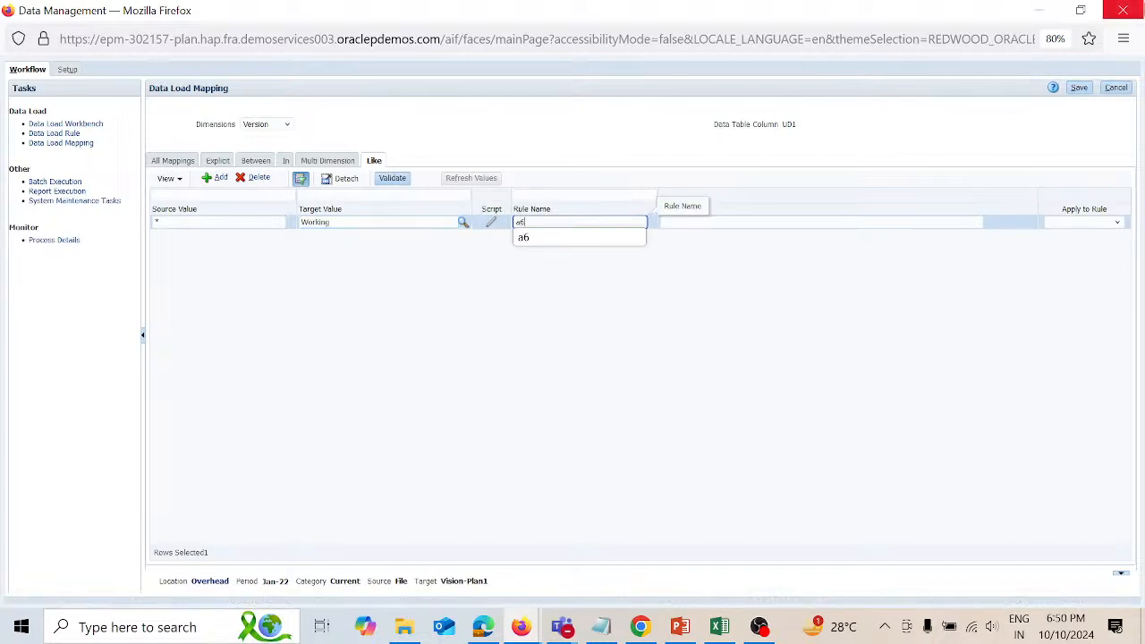
left_click(1080, 90)
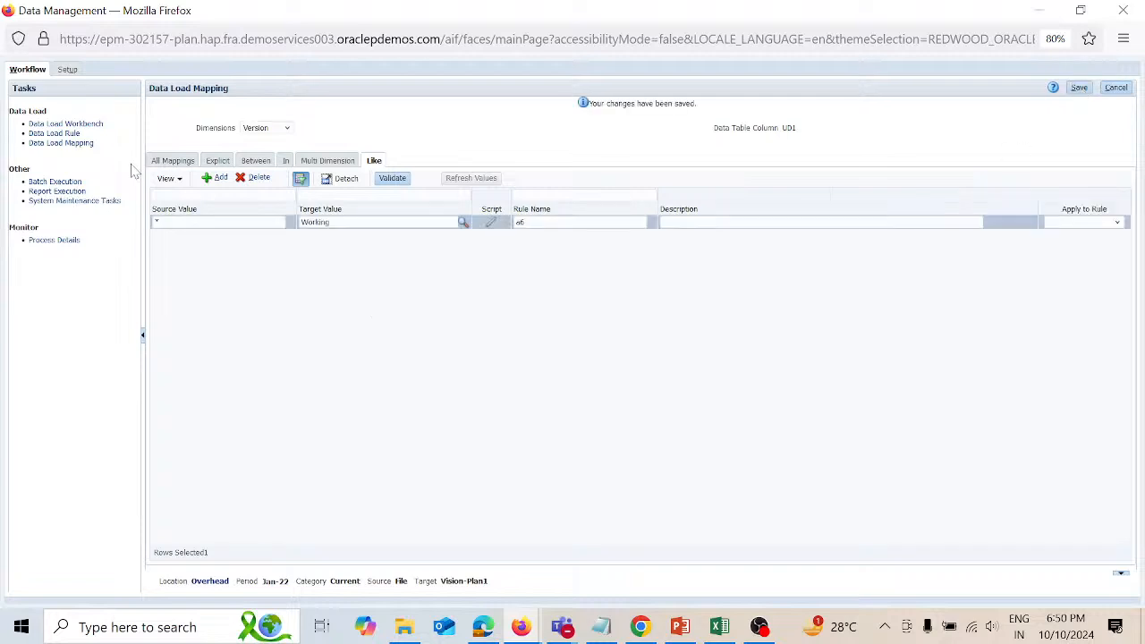
Create a data load rule named Overhead for category Current, using the Overhead import format, and save it
left_click(71, 134)
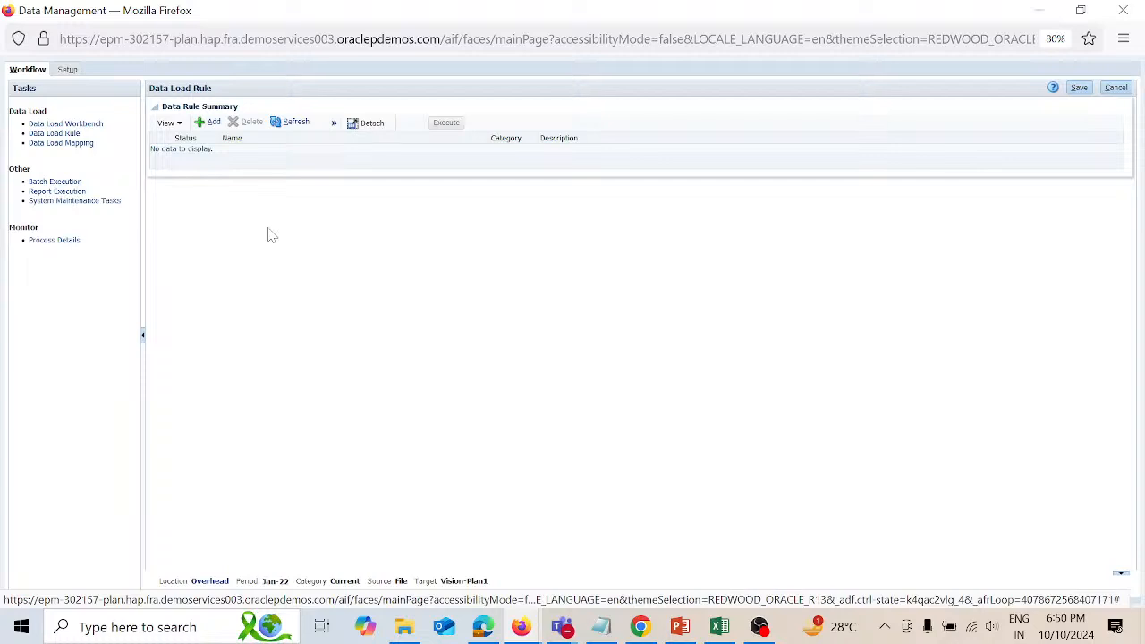
left_click(211, 123)
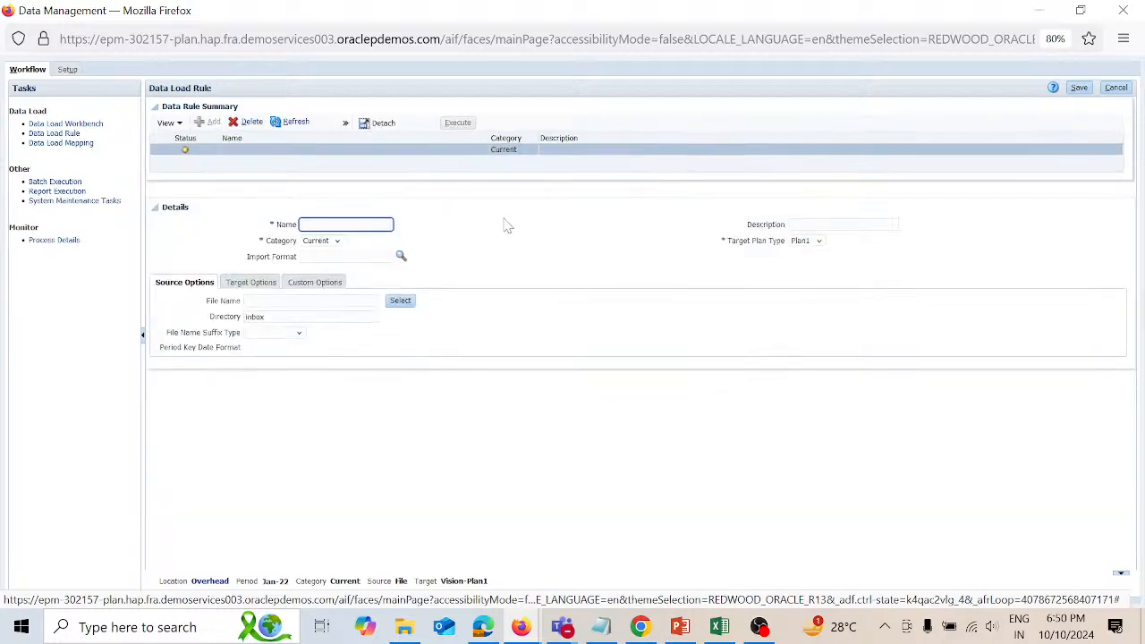
type("Overhead")
left_click(340, 256)
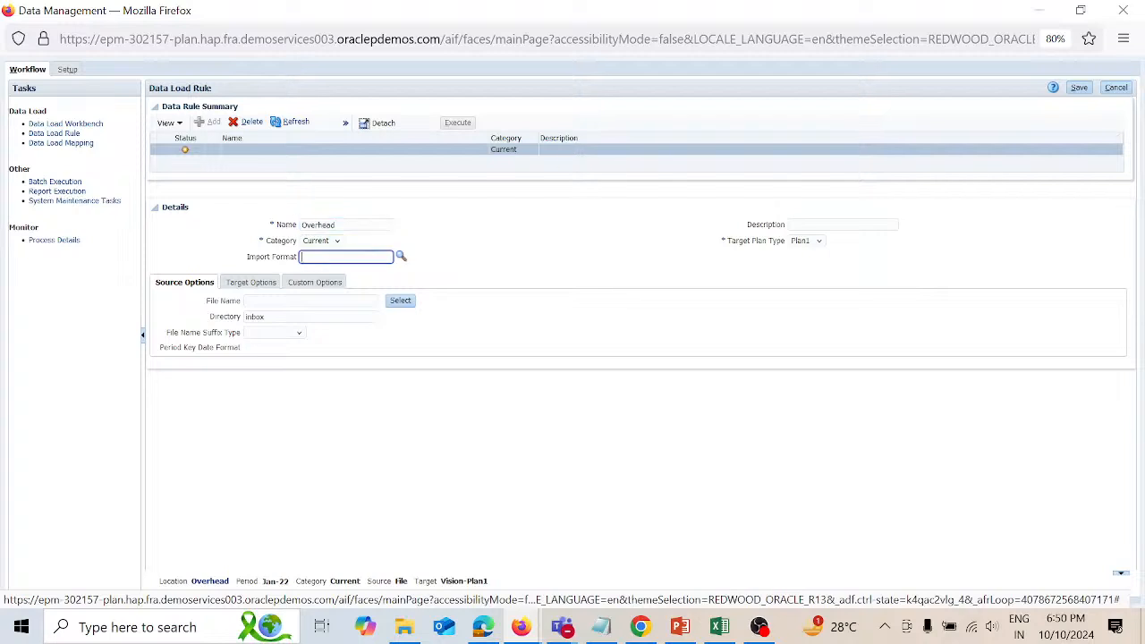
left_click(401, 258)
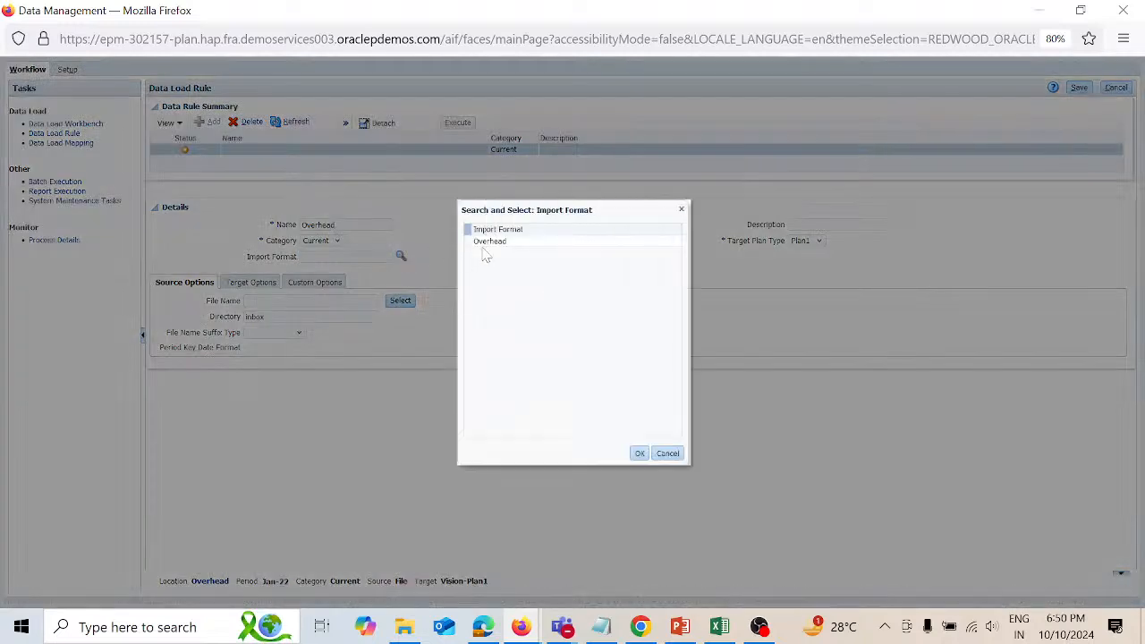
left_click(488, 242)
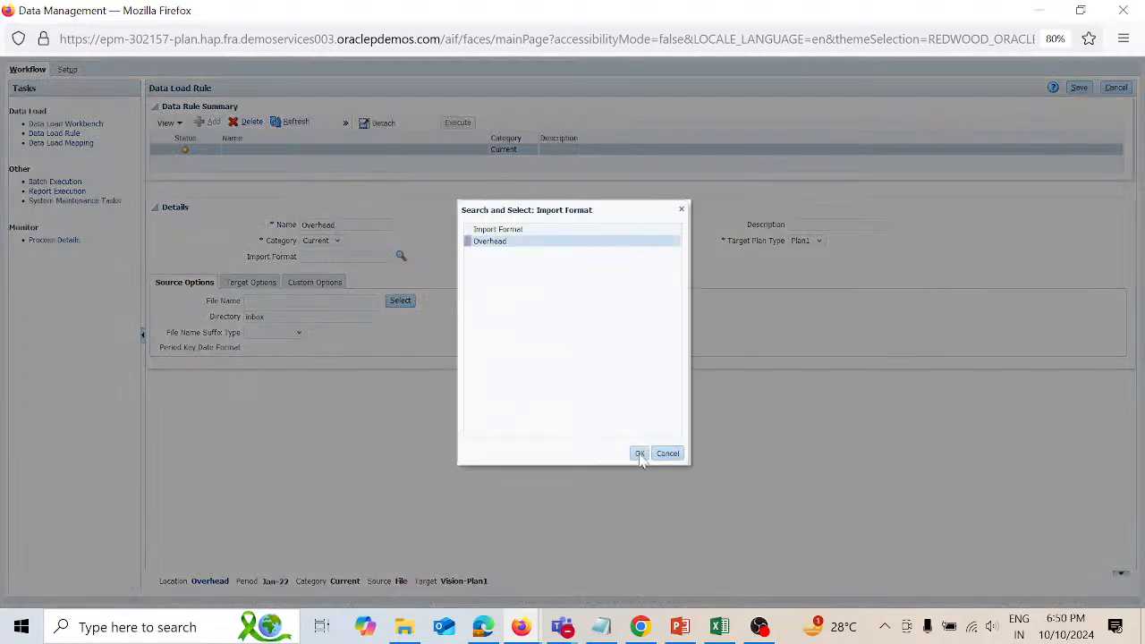
left_click(639, 453)
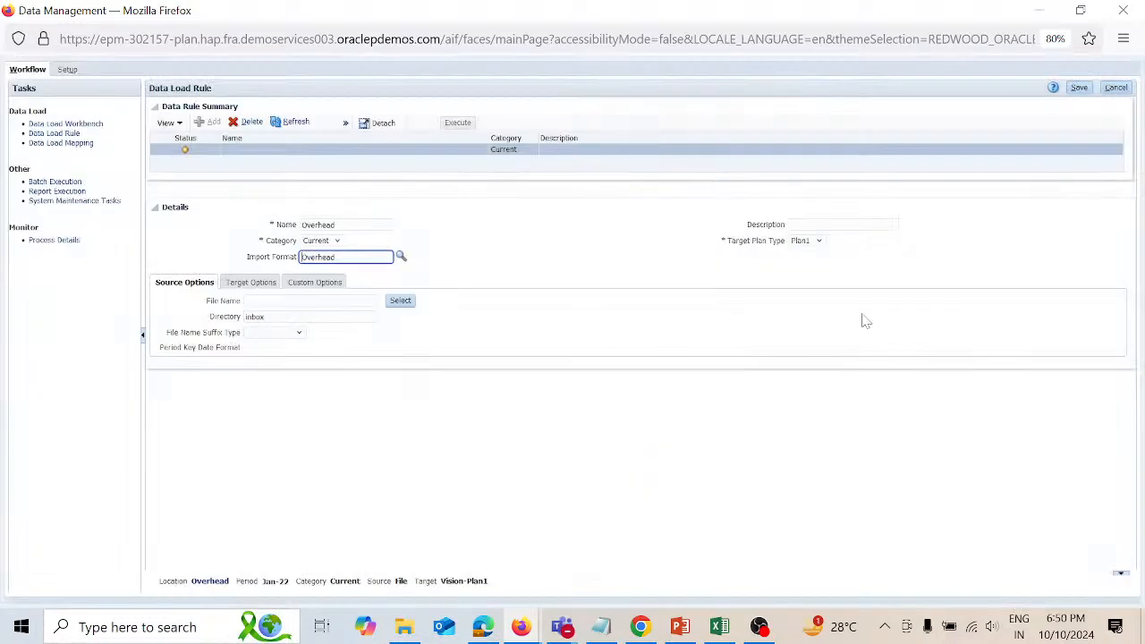
left_click(1084, 87)
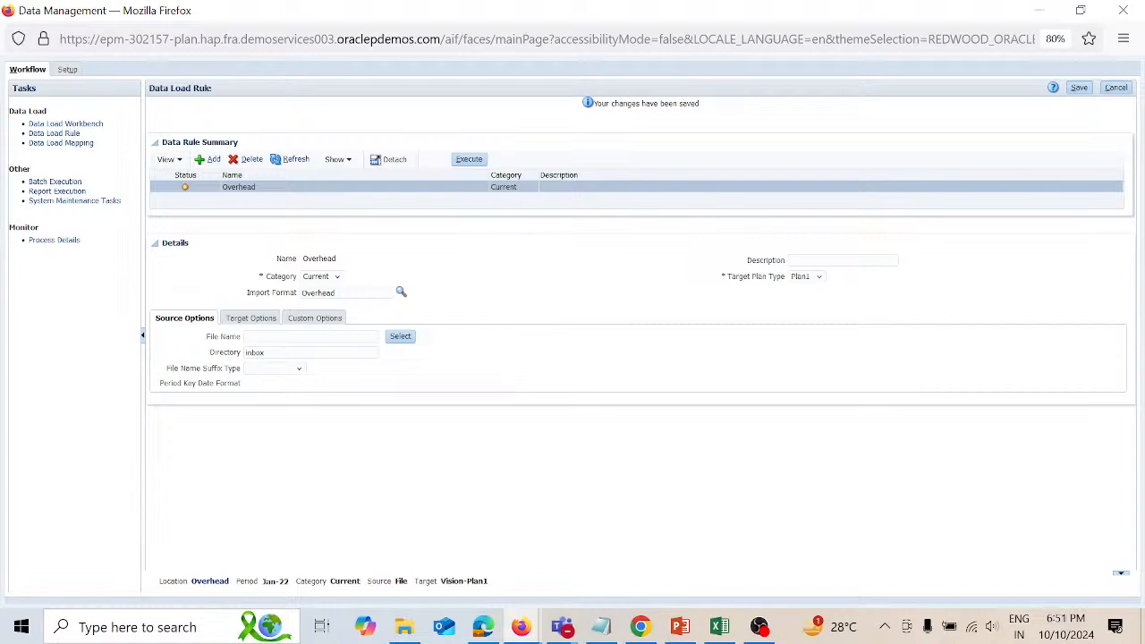
Upload Overhead.csv from the Desktop to the file list for the Overhead rule's source file
left_click(358, 336)
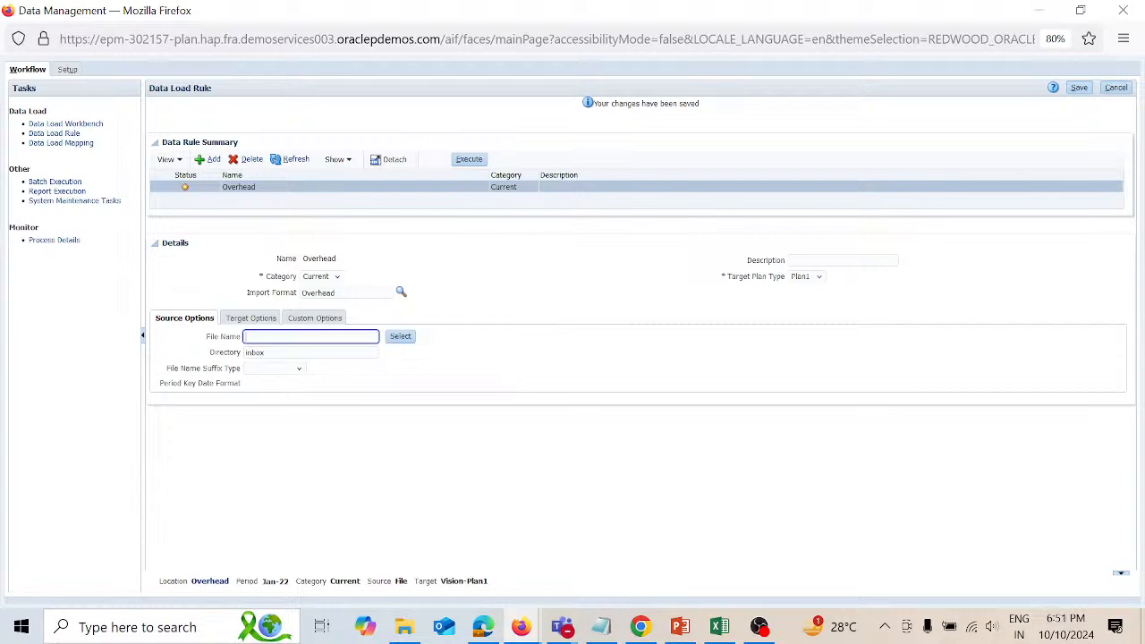
left_click(404, 340)
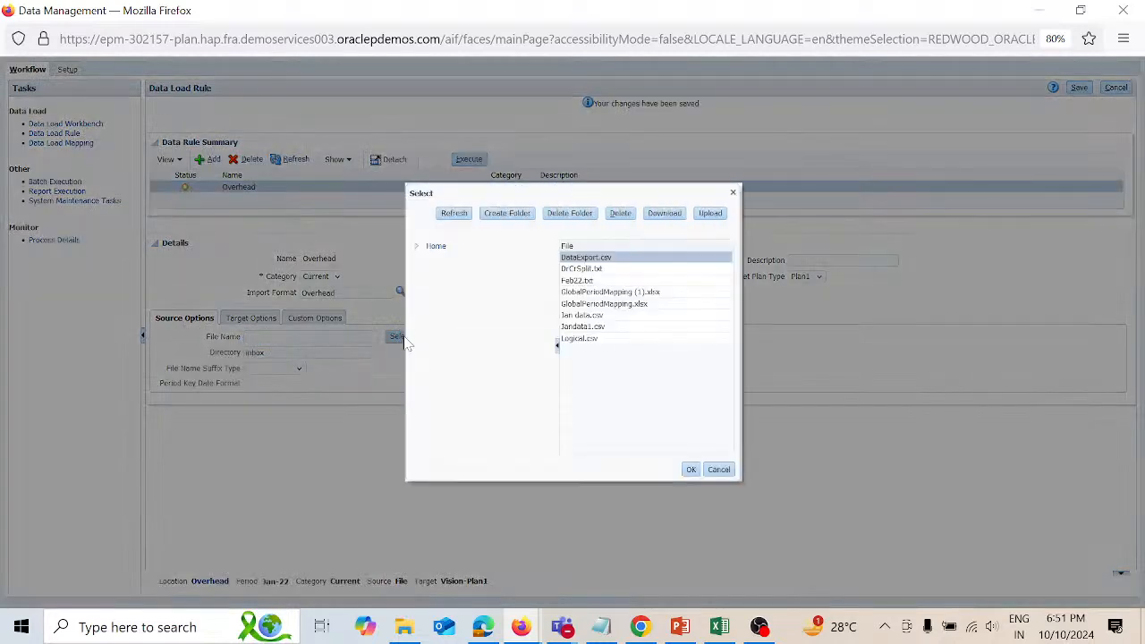
left_click(710, 213)
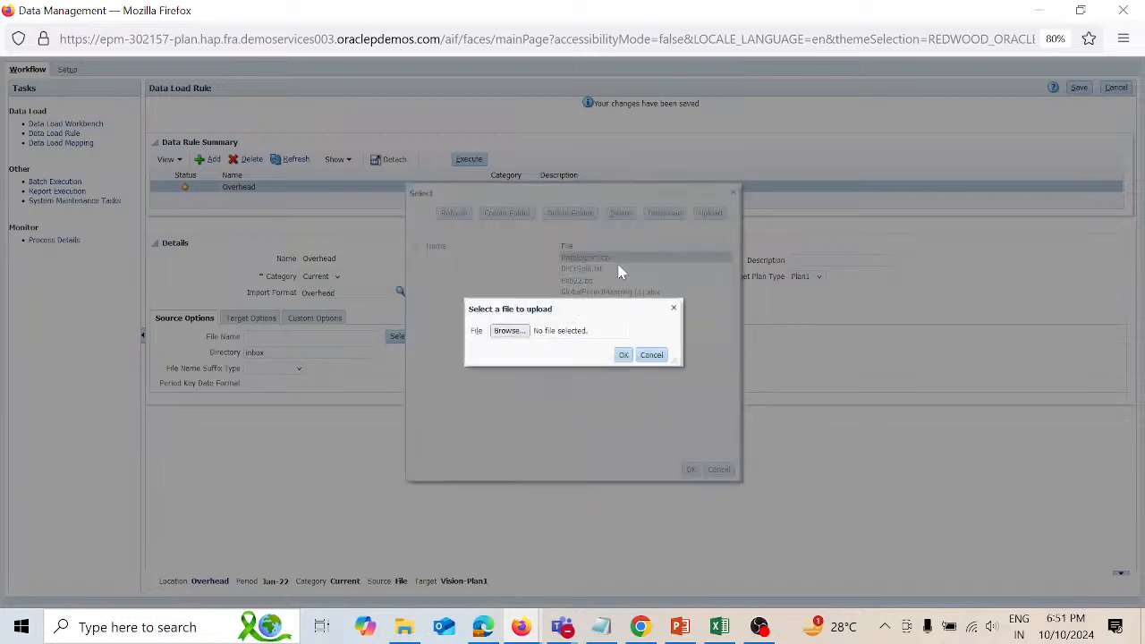
left_click(527, 332)
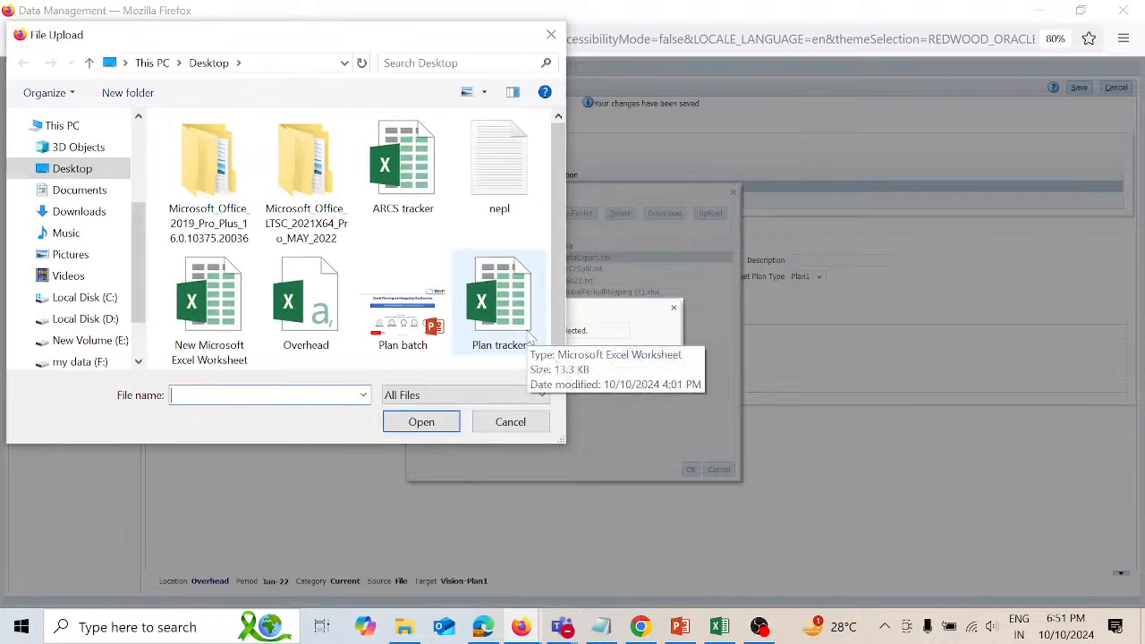
left_click(320, 311)
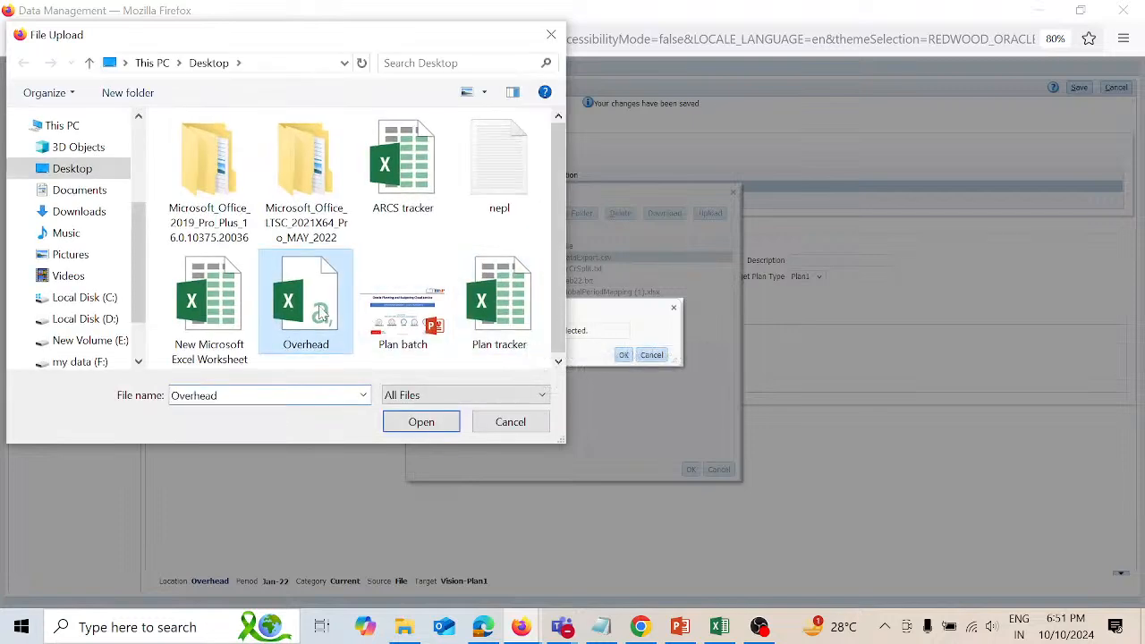
left_click(426, 421)
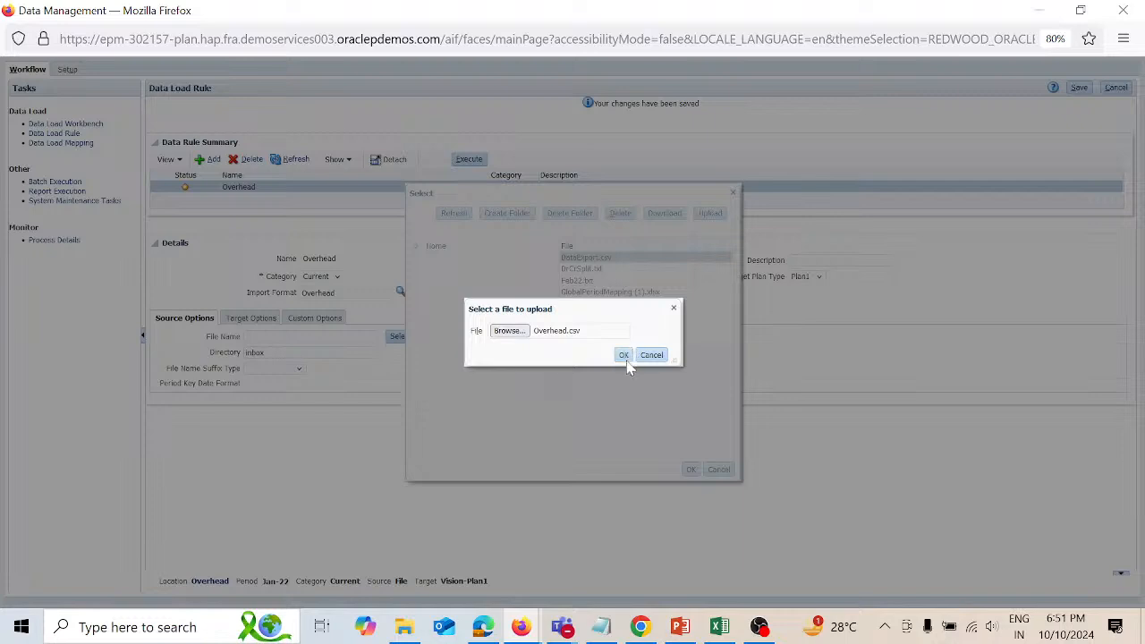
left_click(624, 356)
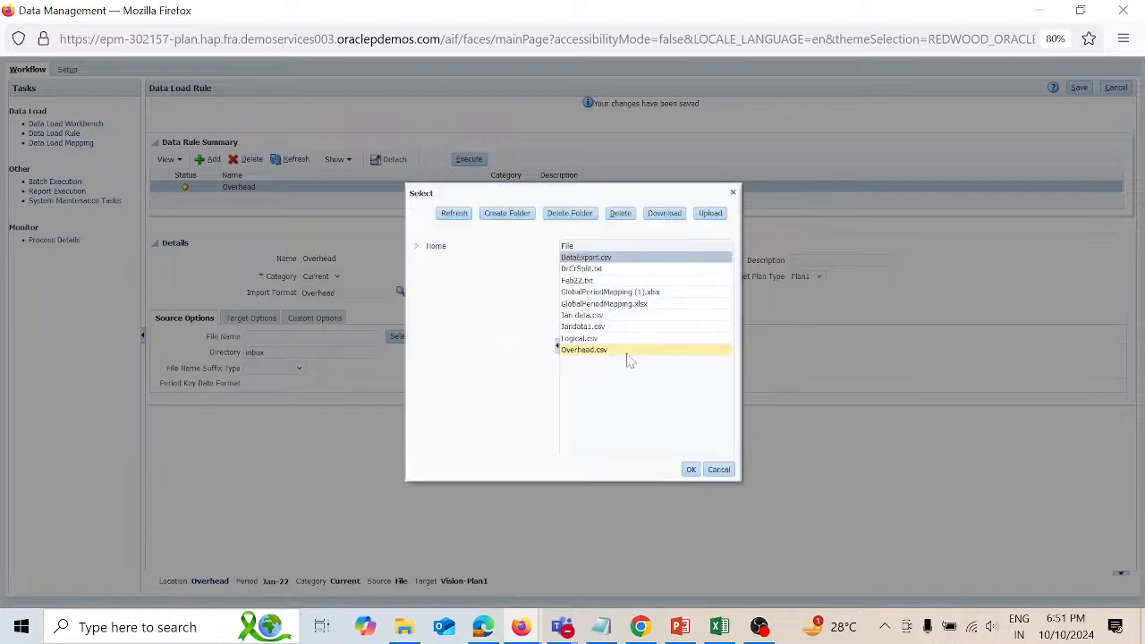
Assign Overhead.csv as the Overhead rule's source file and save the rule
left_click(626, 351)
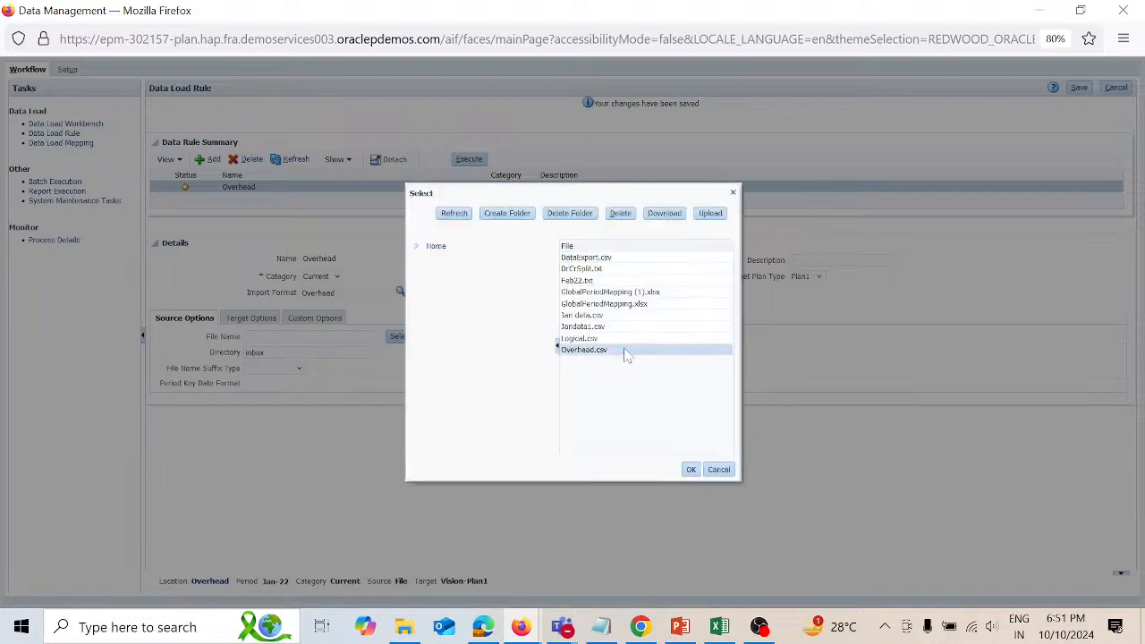
left_click(689, 469)
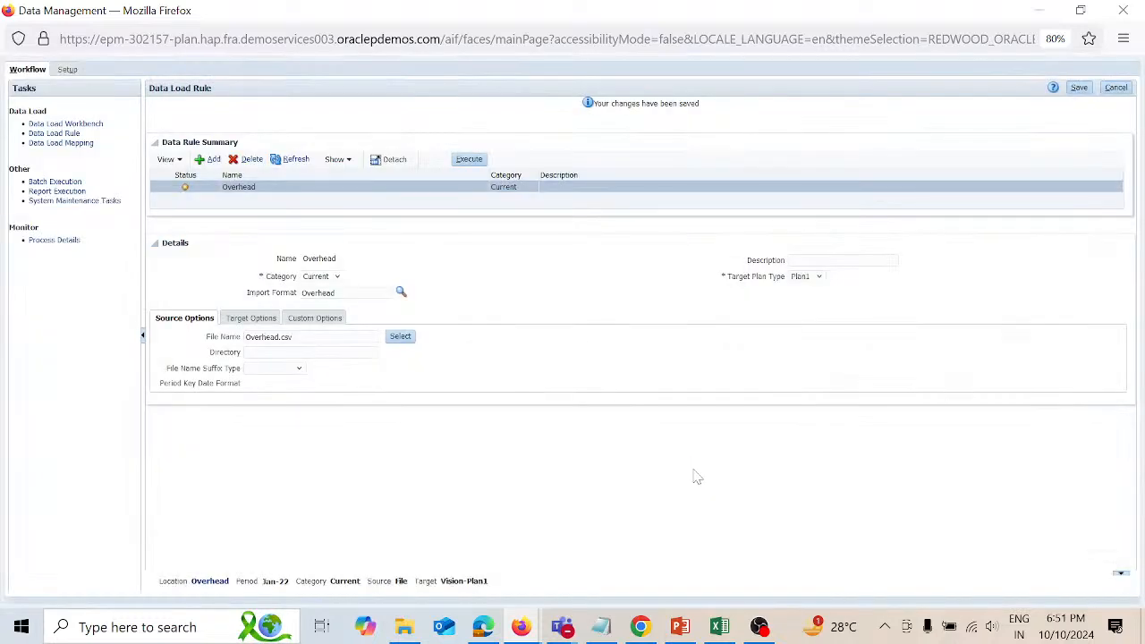
left_click(1079, 88)
Execute the Overhead rule for Jan-22 with export mode Replace Data, importing from source and exporting to target
left_click(467, 160)
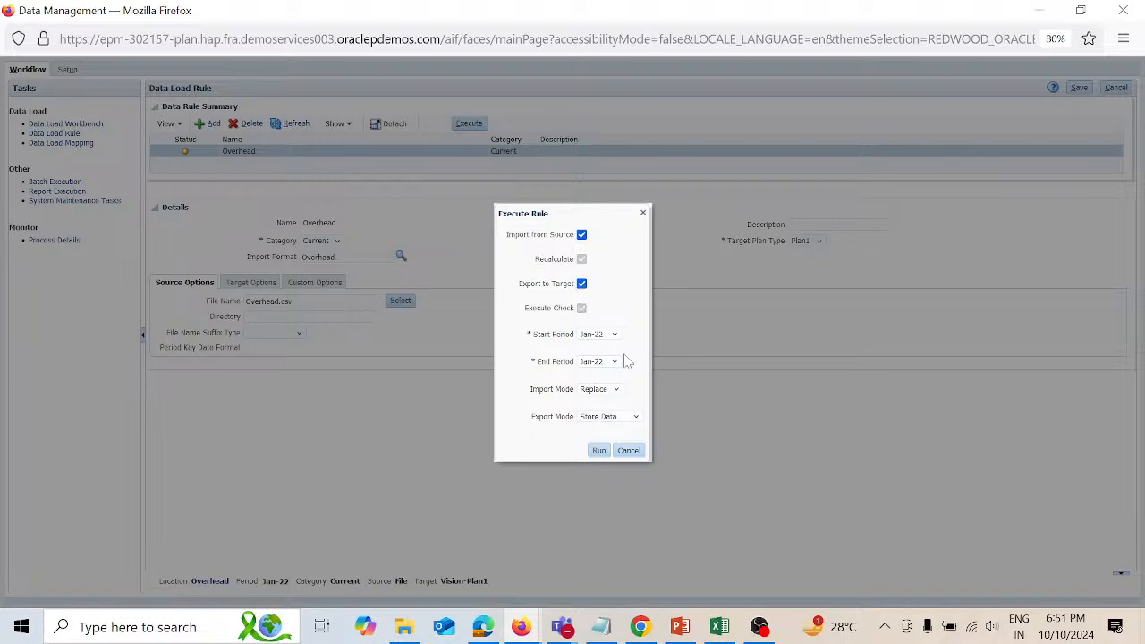
left_click(636, 419)
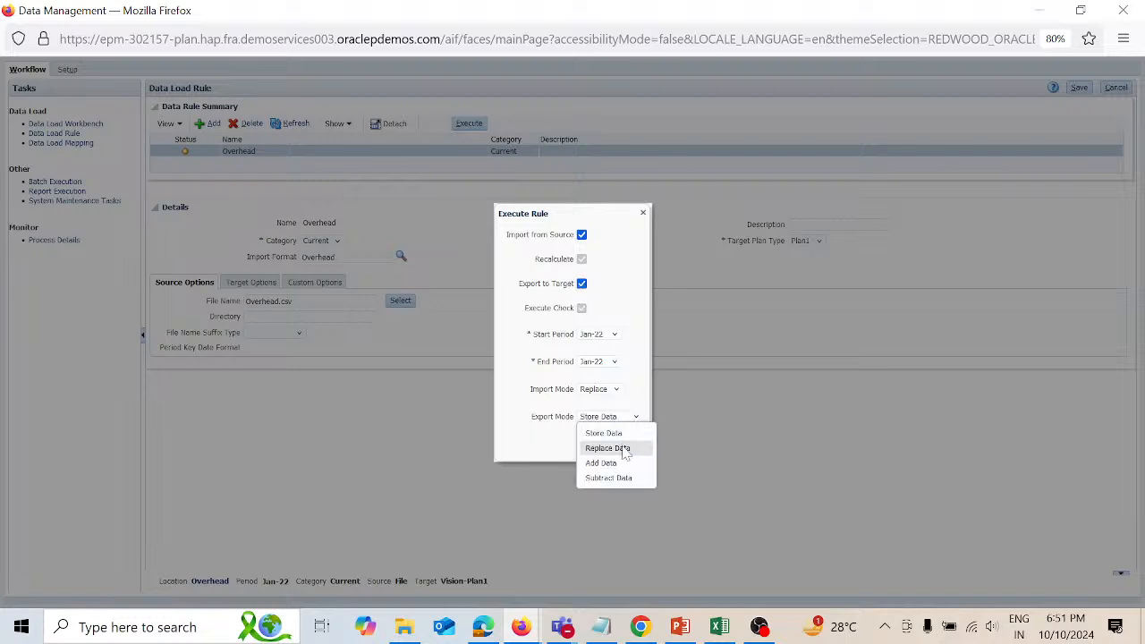
left_click(624, 449)
left_click(605, 454)
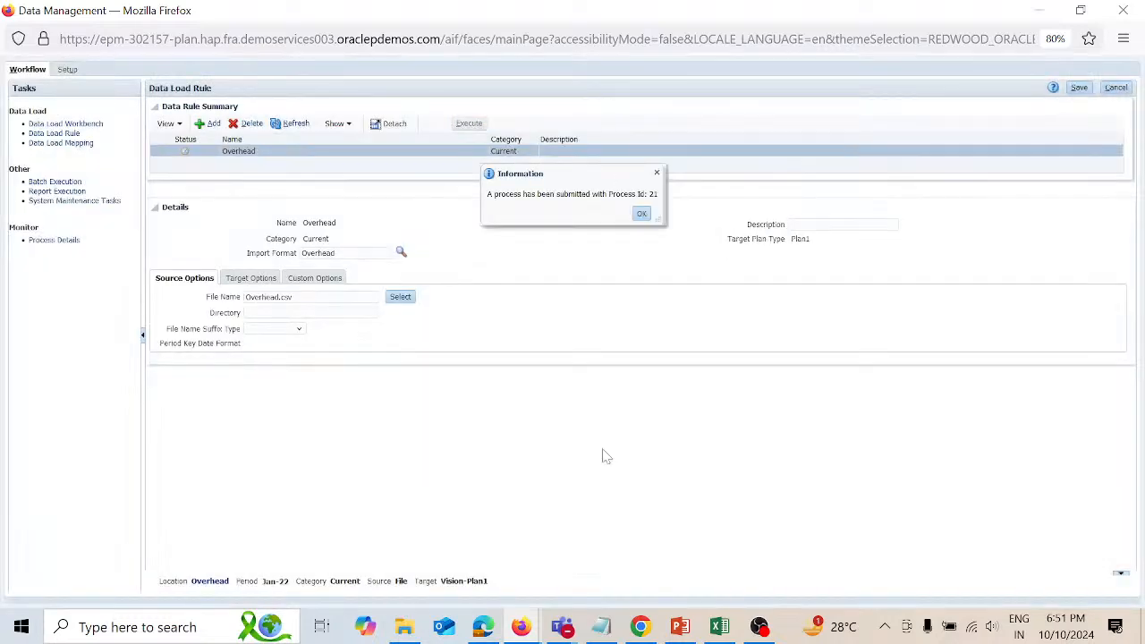
left_click(642, 213)
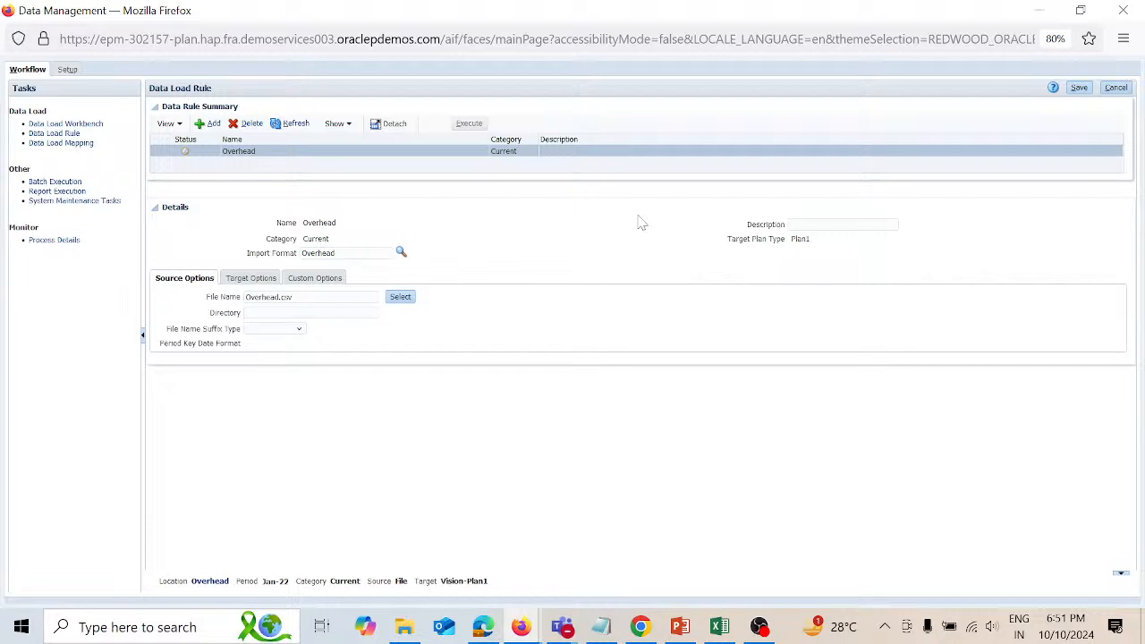
Refresh the rule's status and review the loaded Overhead records in the Data Load Workbench
left_click(297, 125)
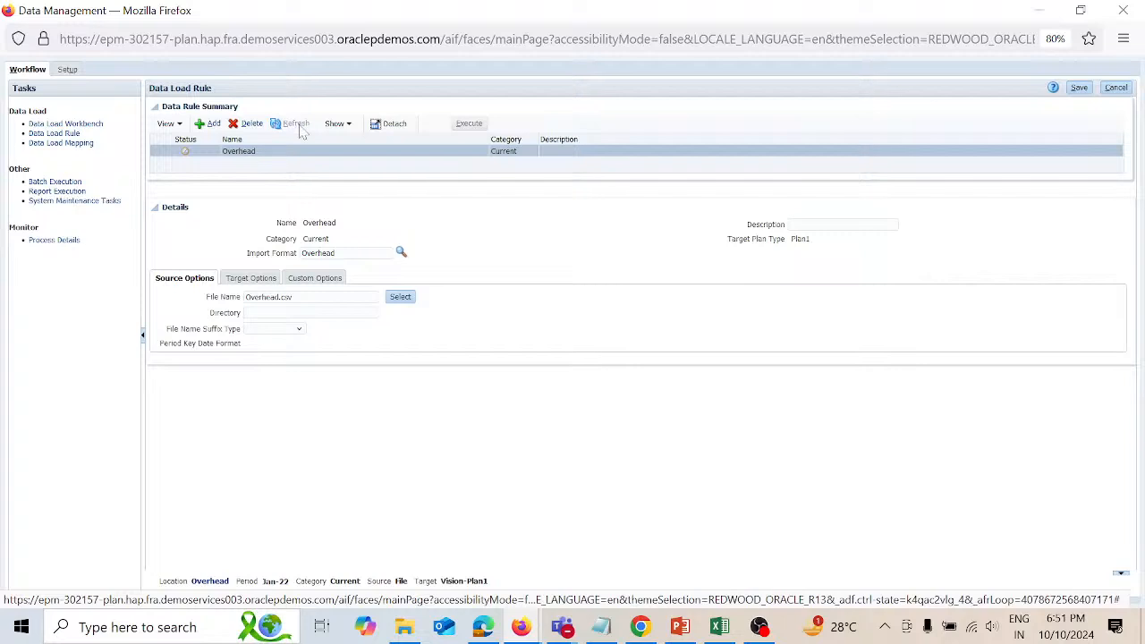
left_click(75, 124)
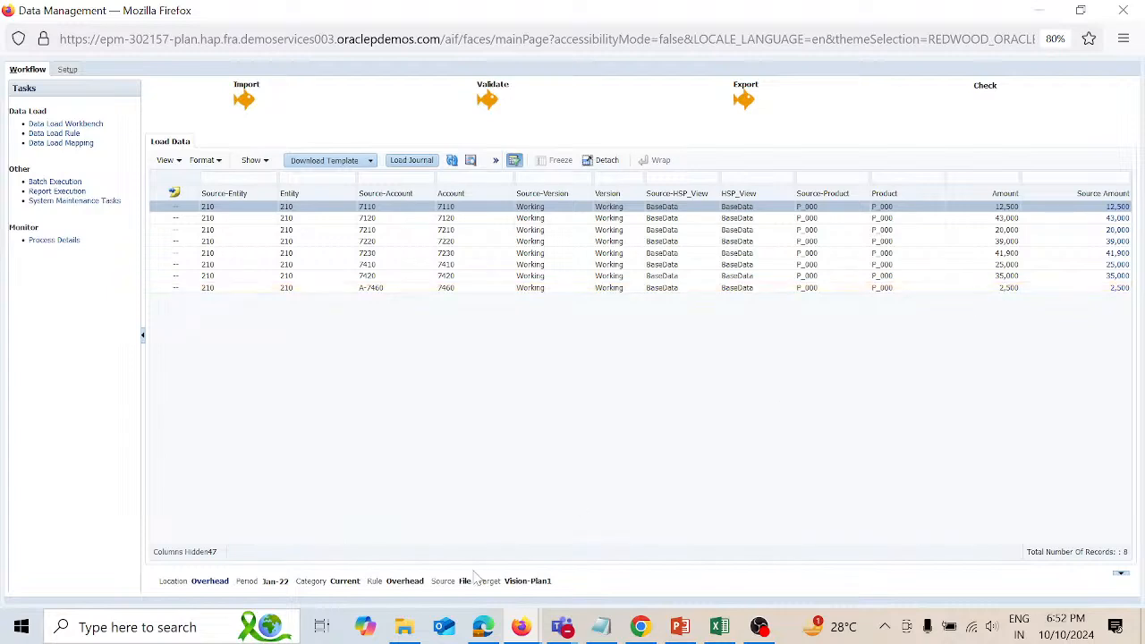
Switch to the SView workbook in Excel and add a new worksheet after Sheet3
mouse_move(732, 633)
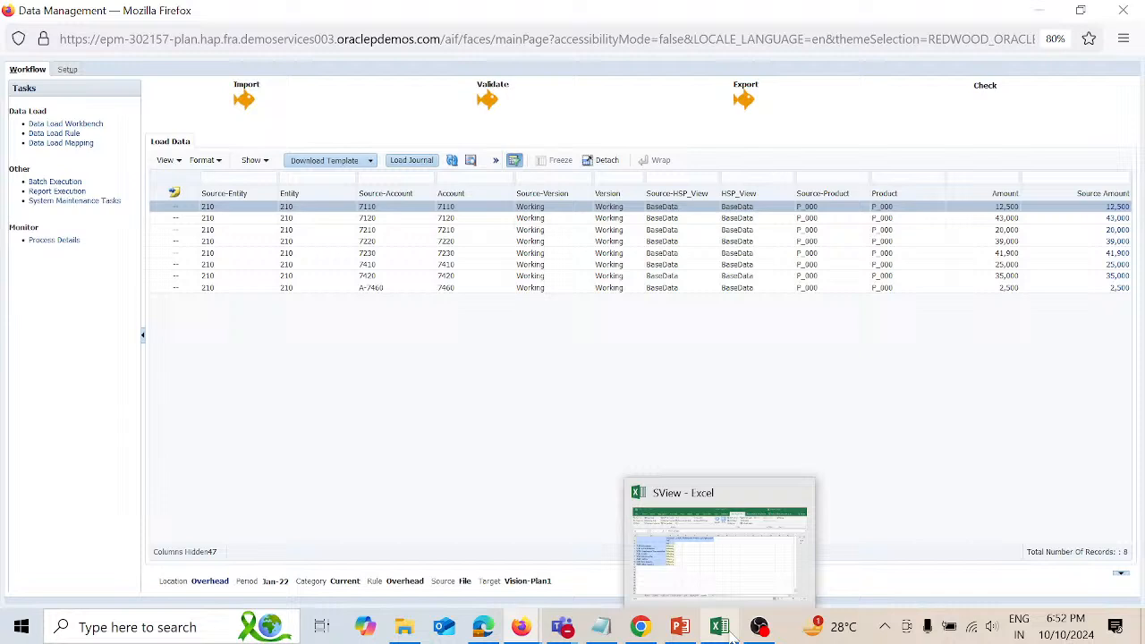
left_click(737, 580)
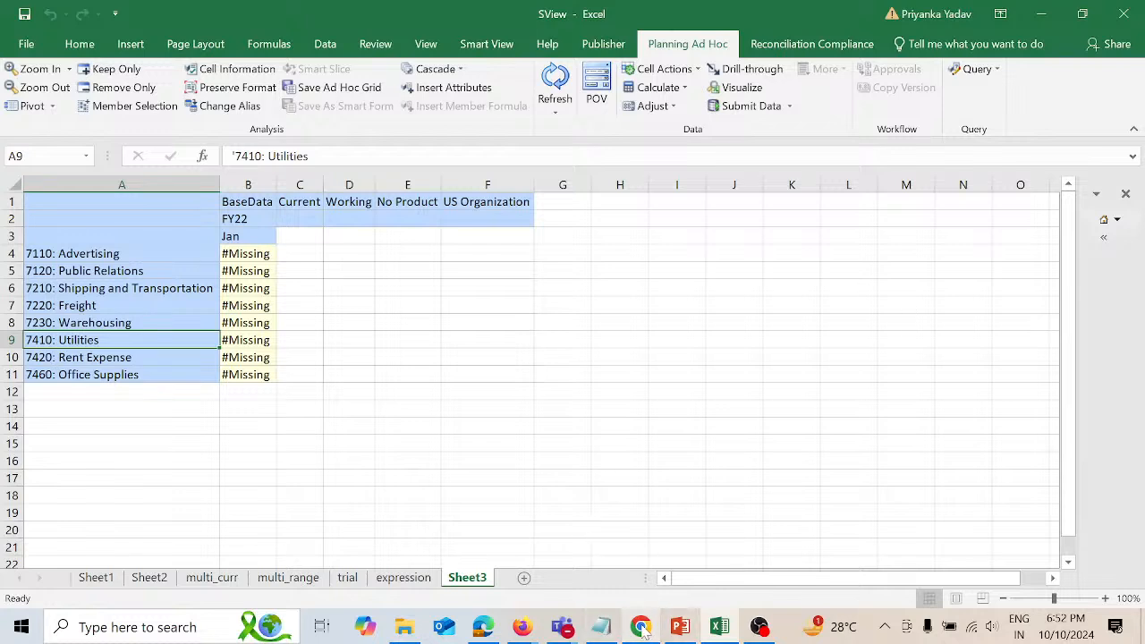
left_click(525, 580)
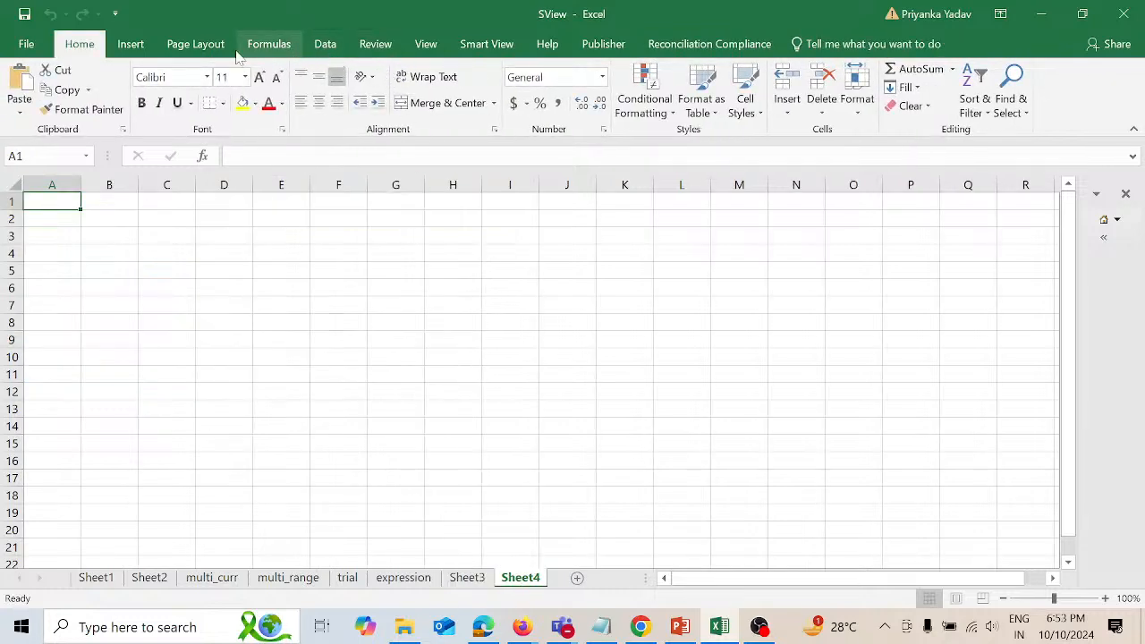
Show the Smart View private connections and clear the current connection URL
left_click(491, 45)
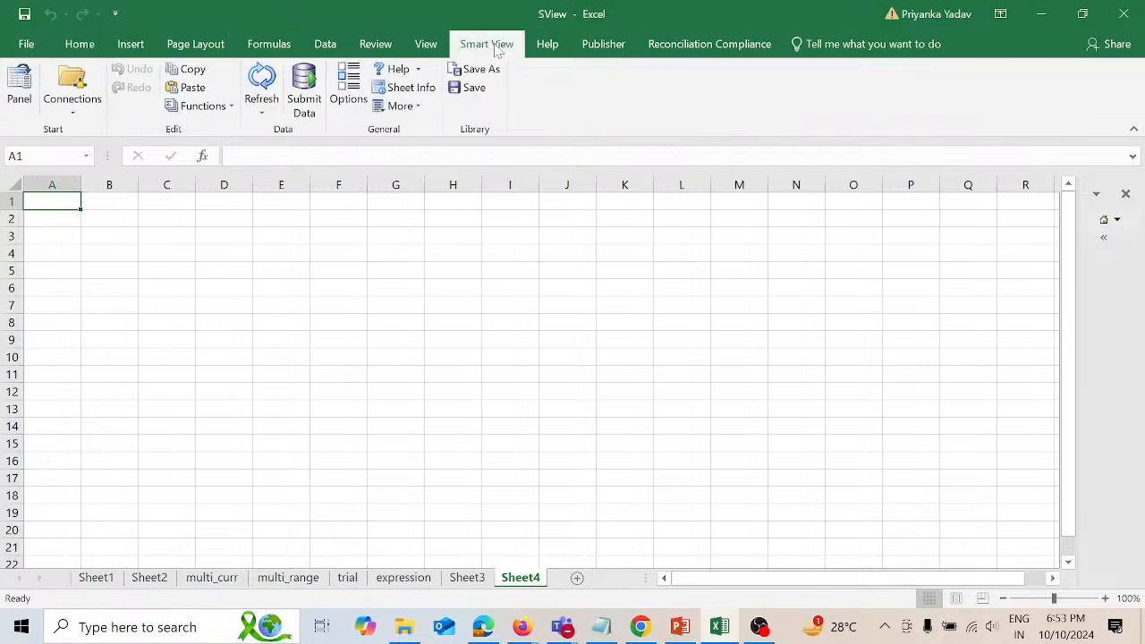
left_click(1104, 237)
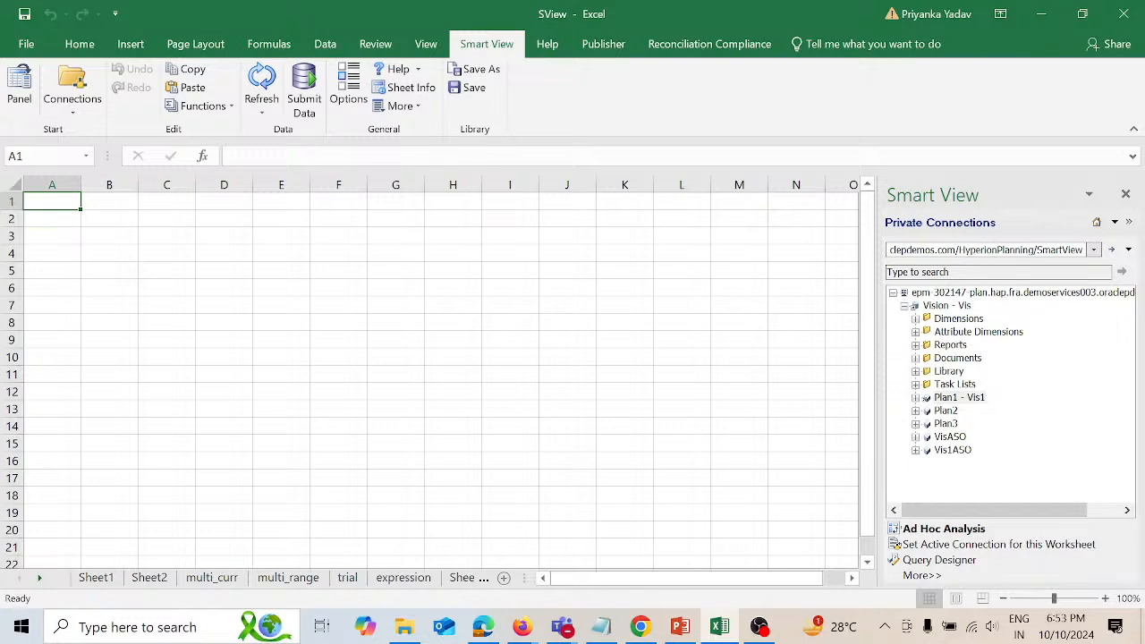
left_click(1093, 251)
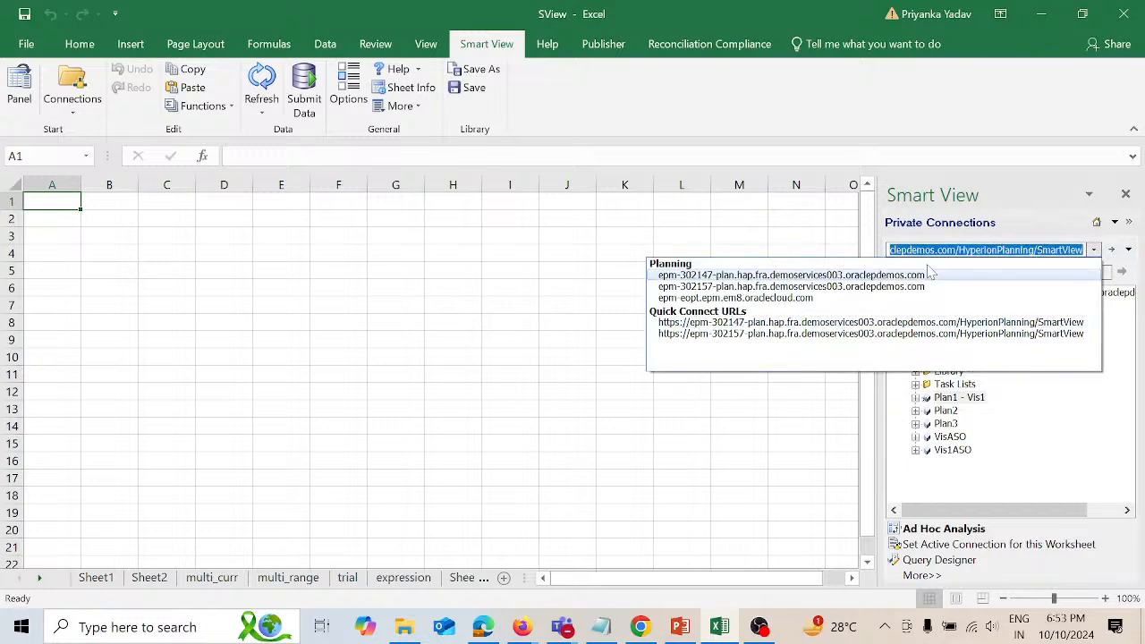
left_click(1101, 255)
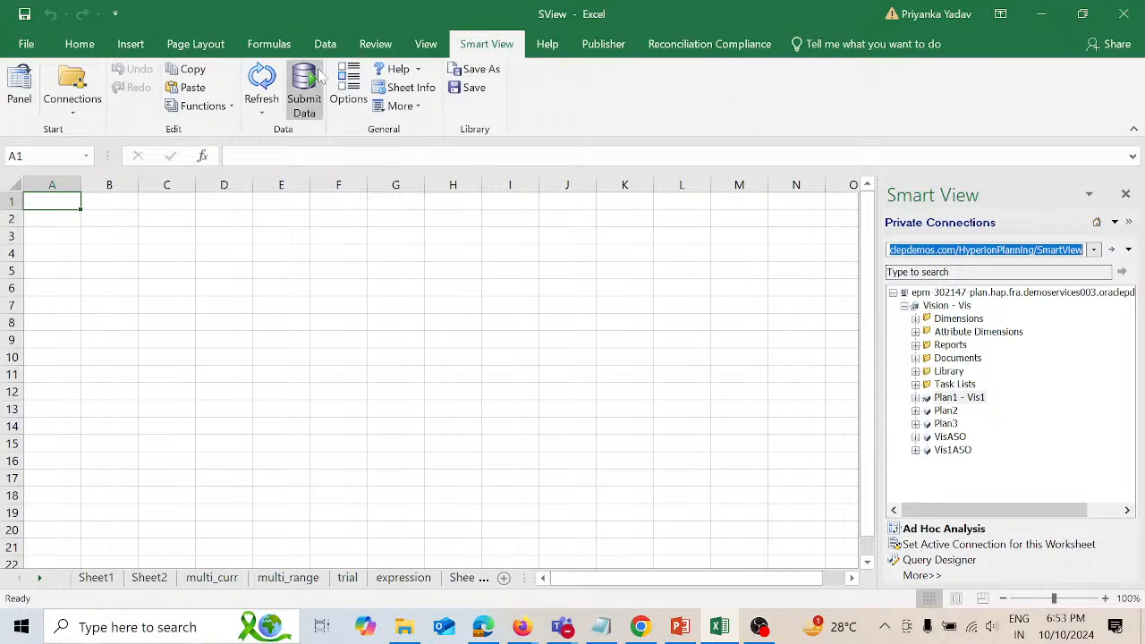
left_click(18, 95)
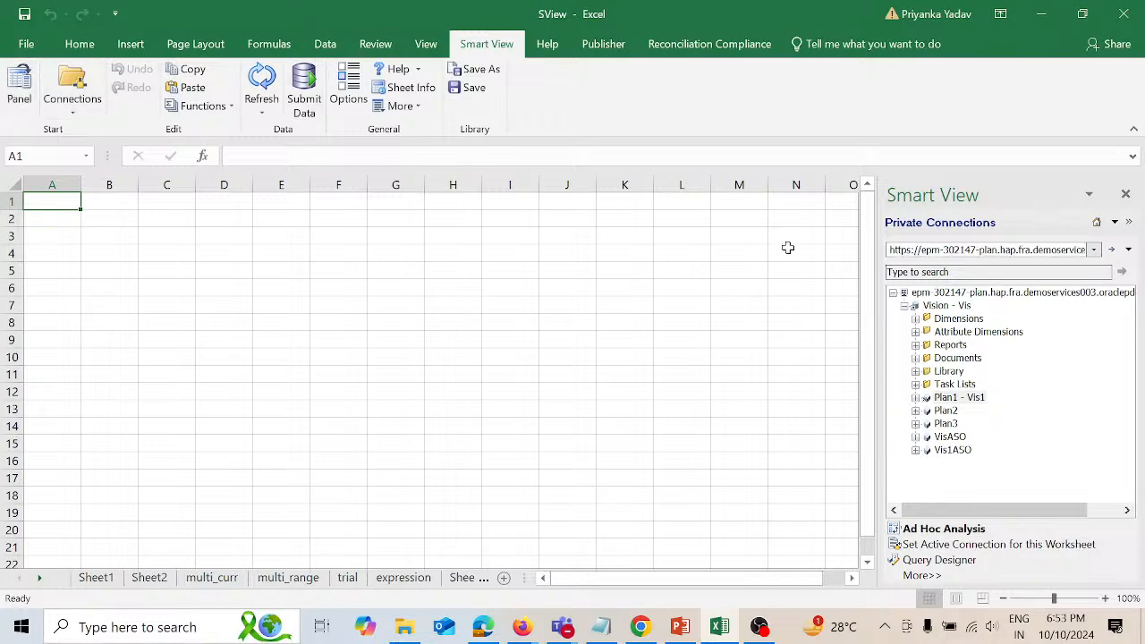
left_click(1094, 251)
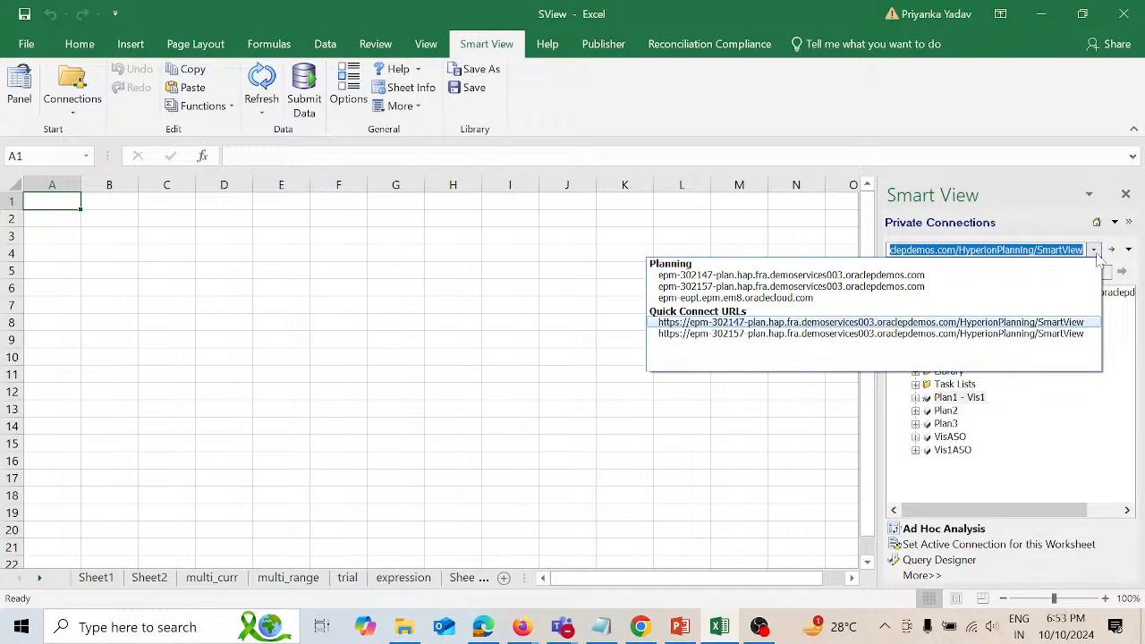
key("BackSpace")
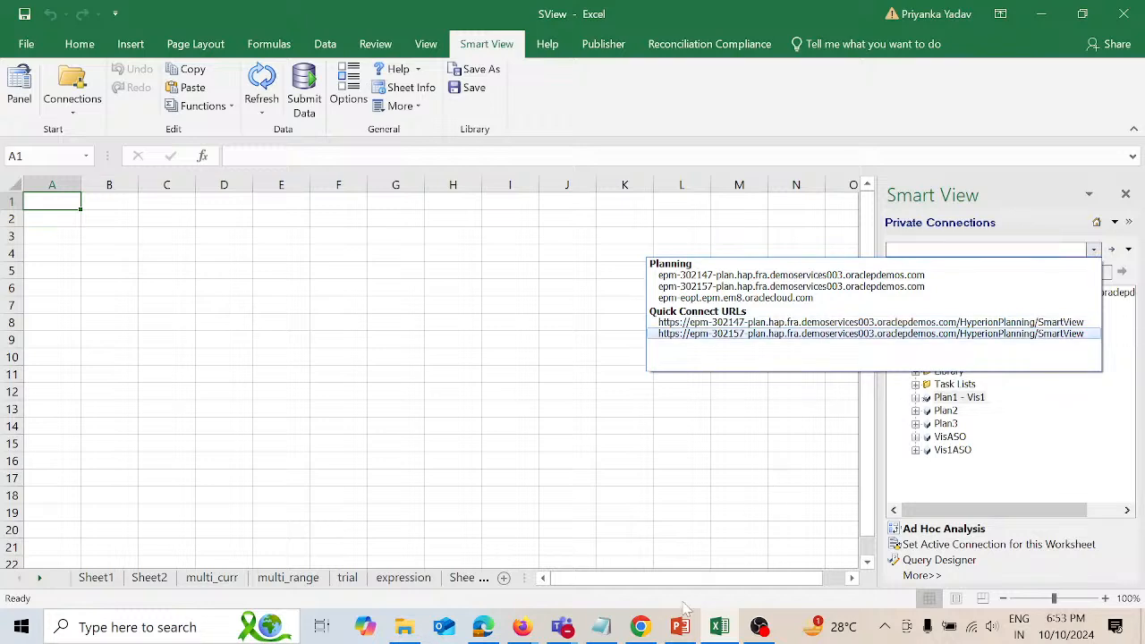
Switch to Chrome and acknowledge the application creation status on the epm-302157 Planning landing page
mouse_move(647, 632)
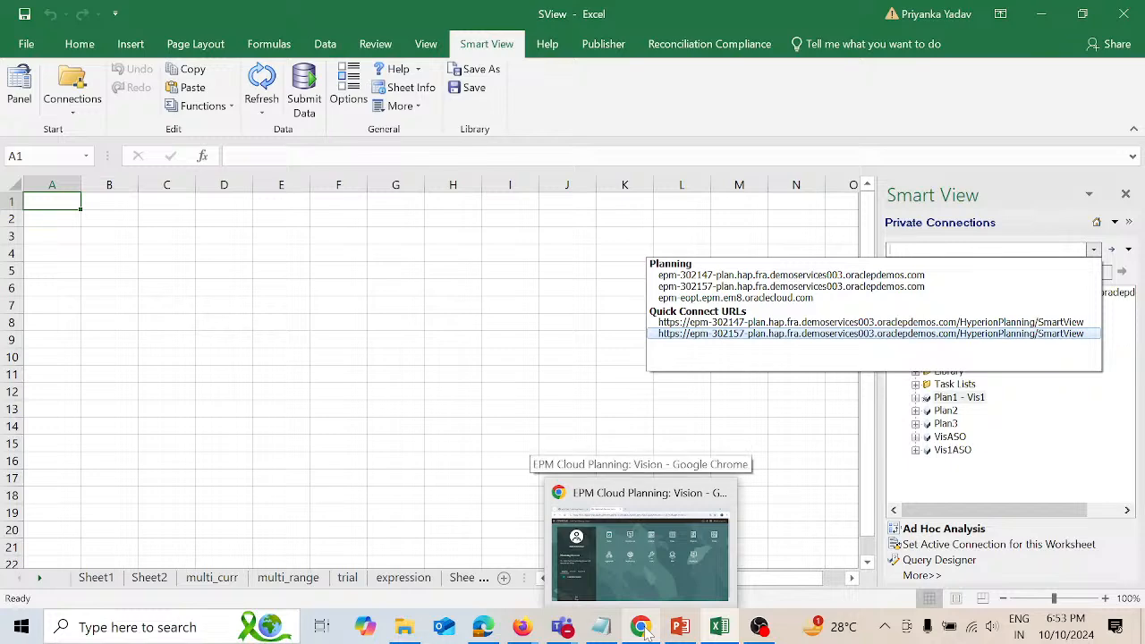
left_click(647, 631)
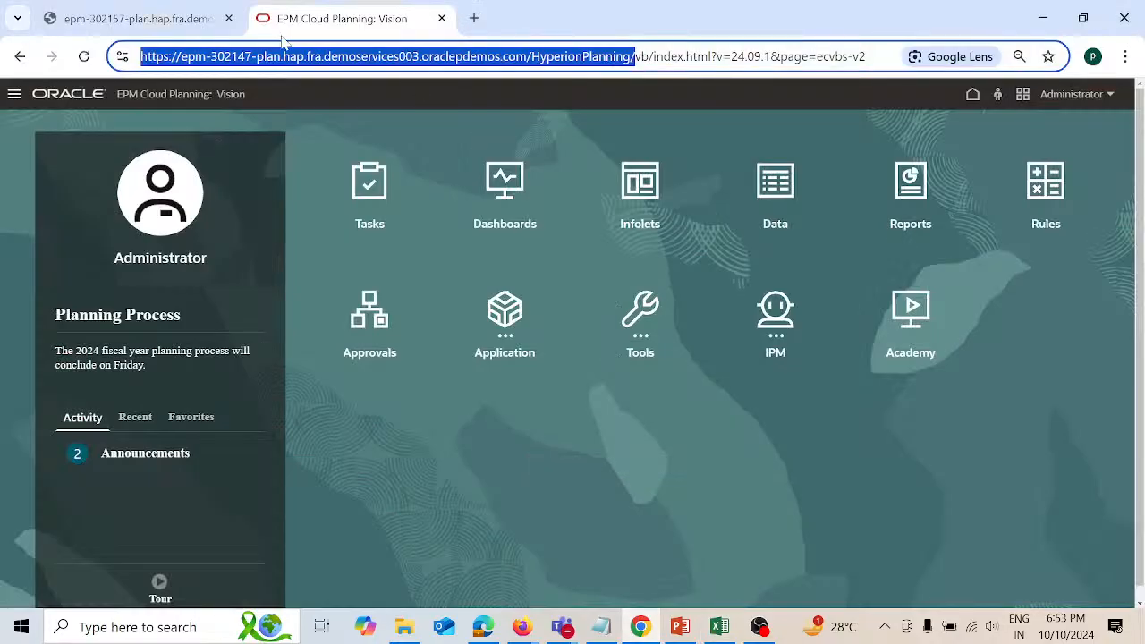
left_click(179, 33)
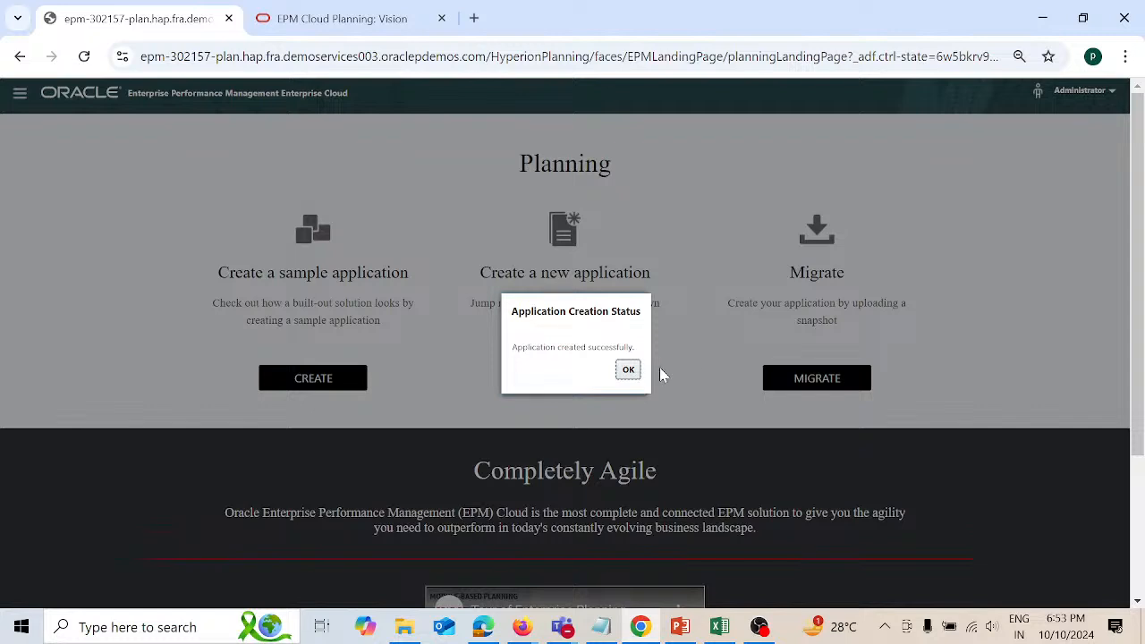
left_click(629, 370)
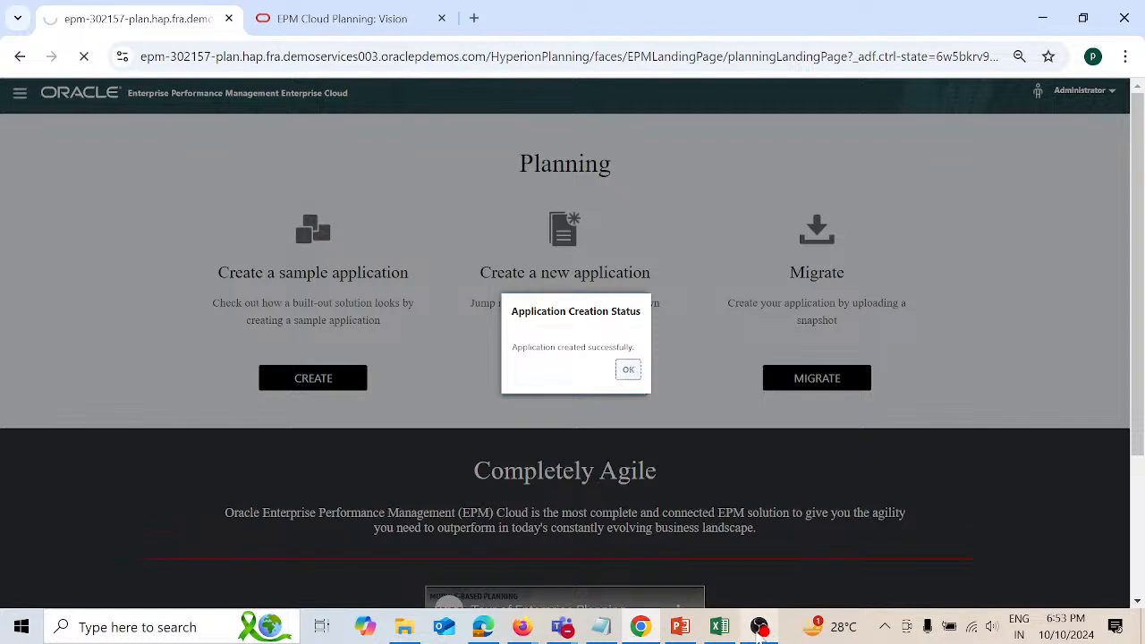
Return to the SView workbook in Excel and refresh the overhead accounts ad hoc grid on Sheet3
mouse_move(723, 632)
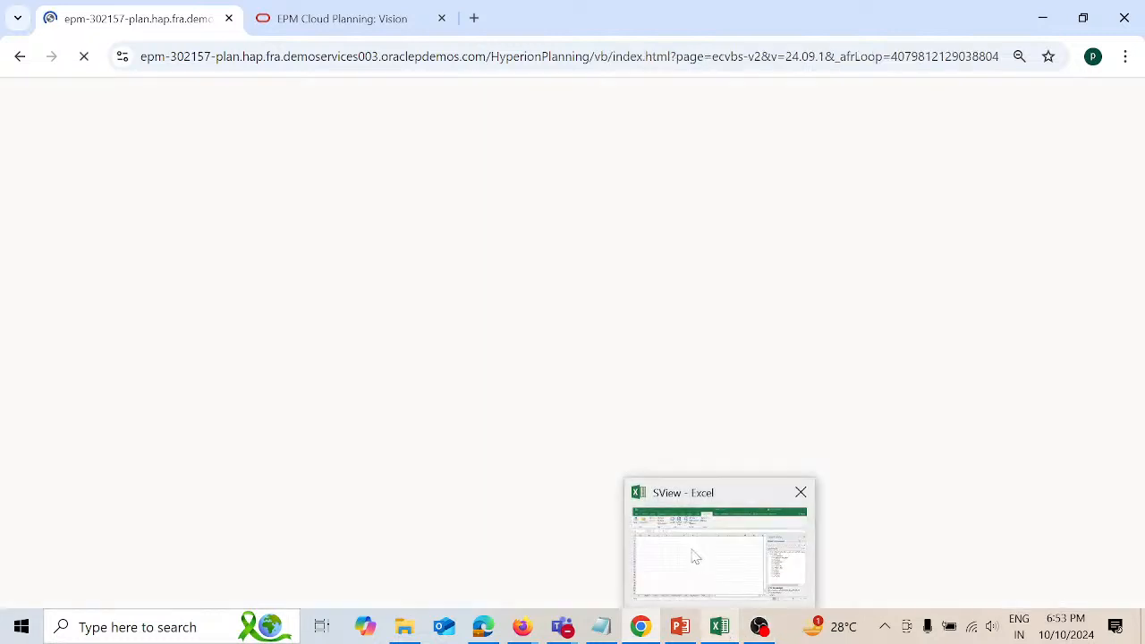
left_click(693, 555)
left_click(404, 578)
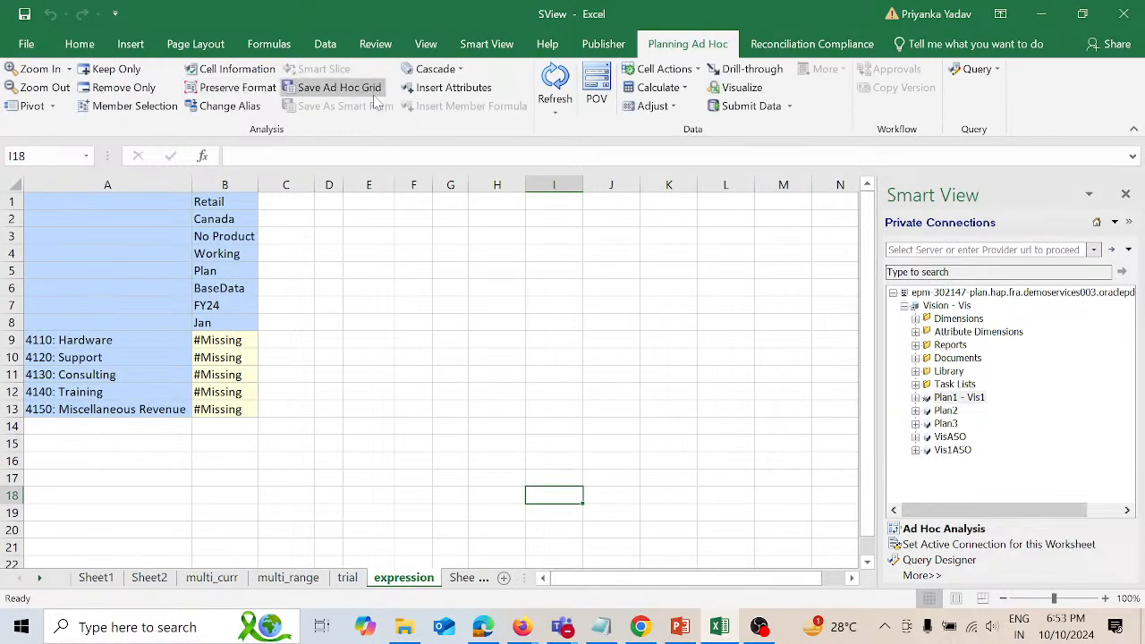
left_click(471, 579)
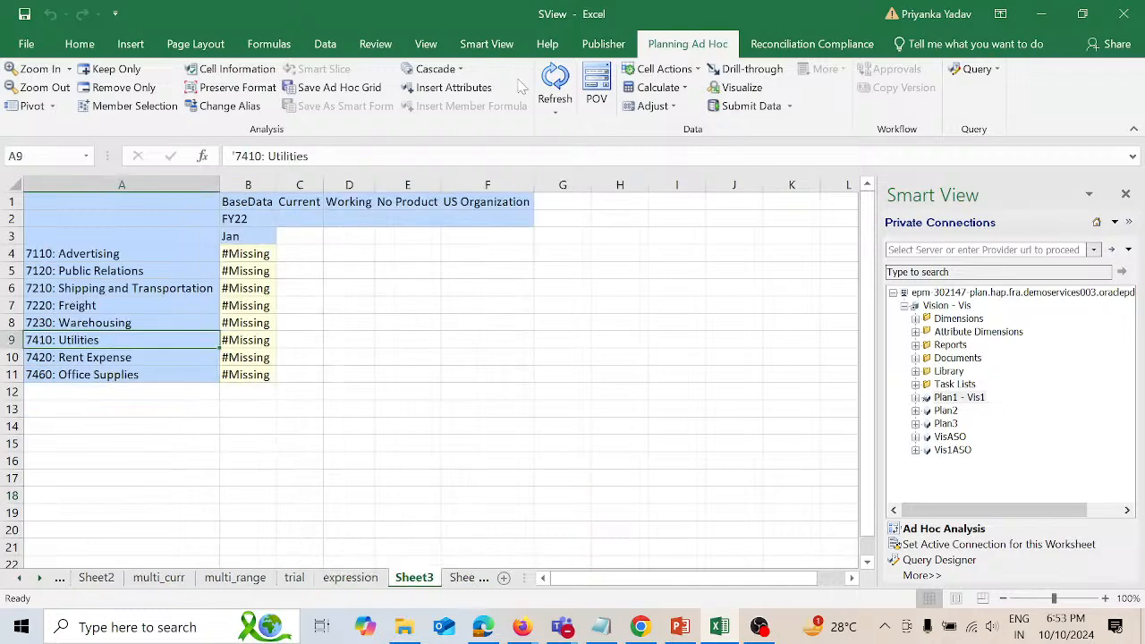
left_click(555, 81)
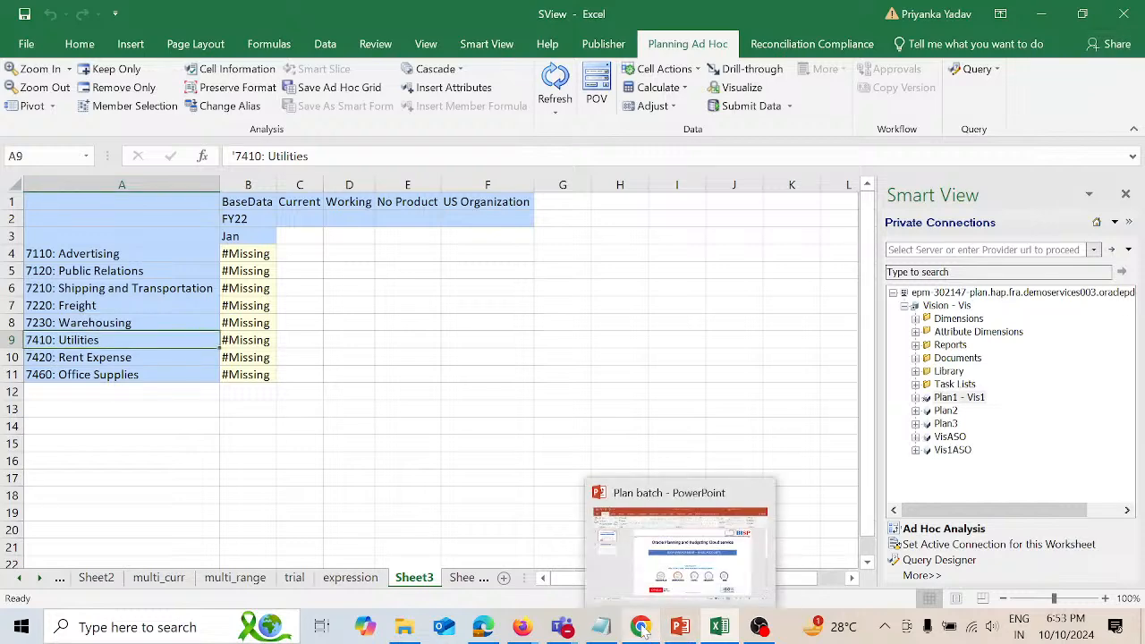
Switch to the Data Integration window in Firefox and copy the epm-302157 base URL up to HyperionPlanning/
mouse_move(528, 629)
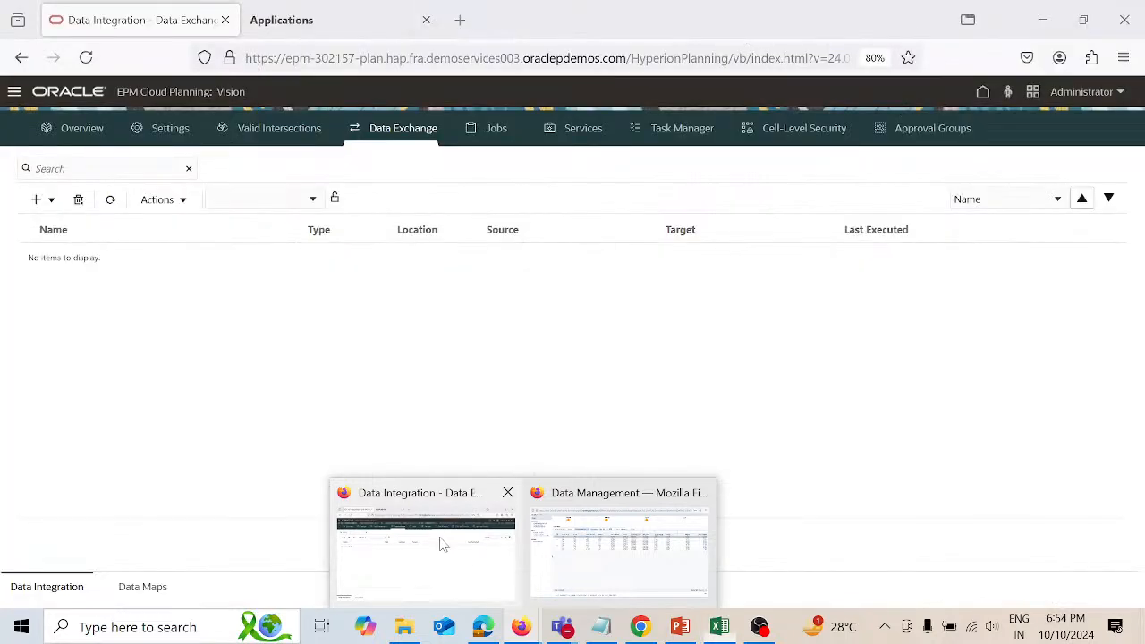
left_click(442, 544)
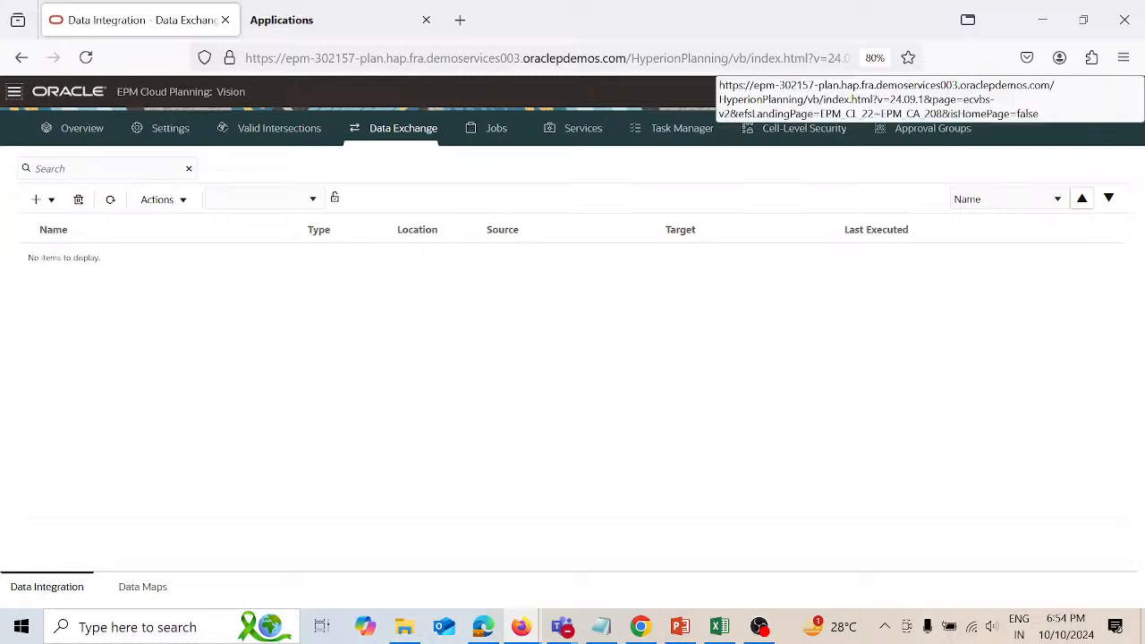
left_click(248, 59)
key("ctrl+a")
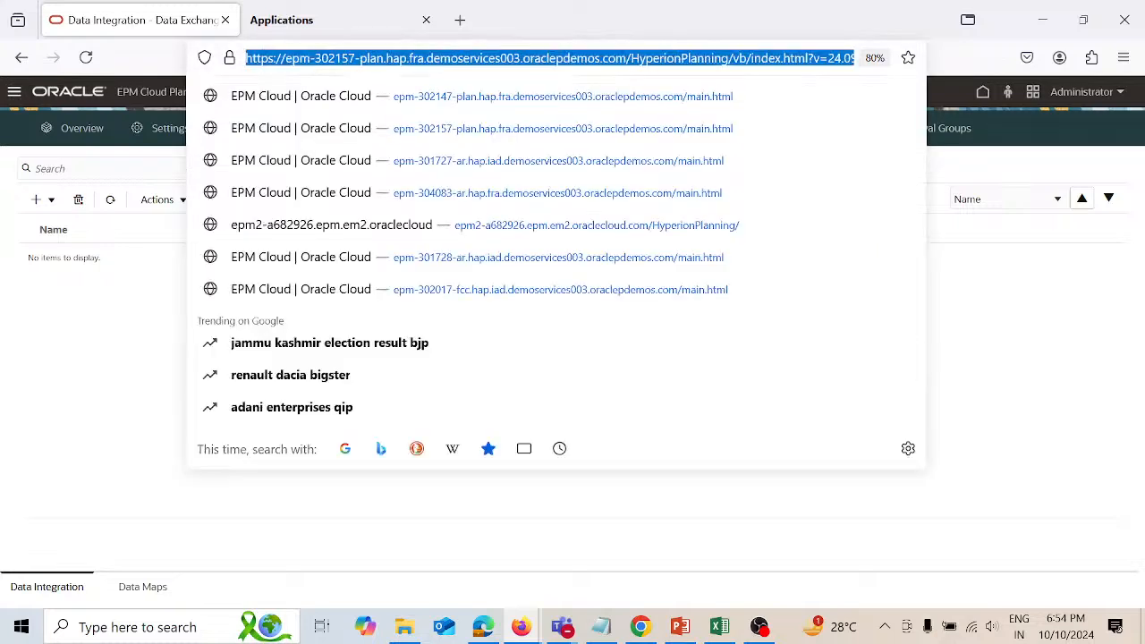
key("Escape")
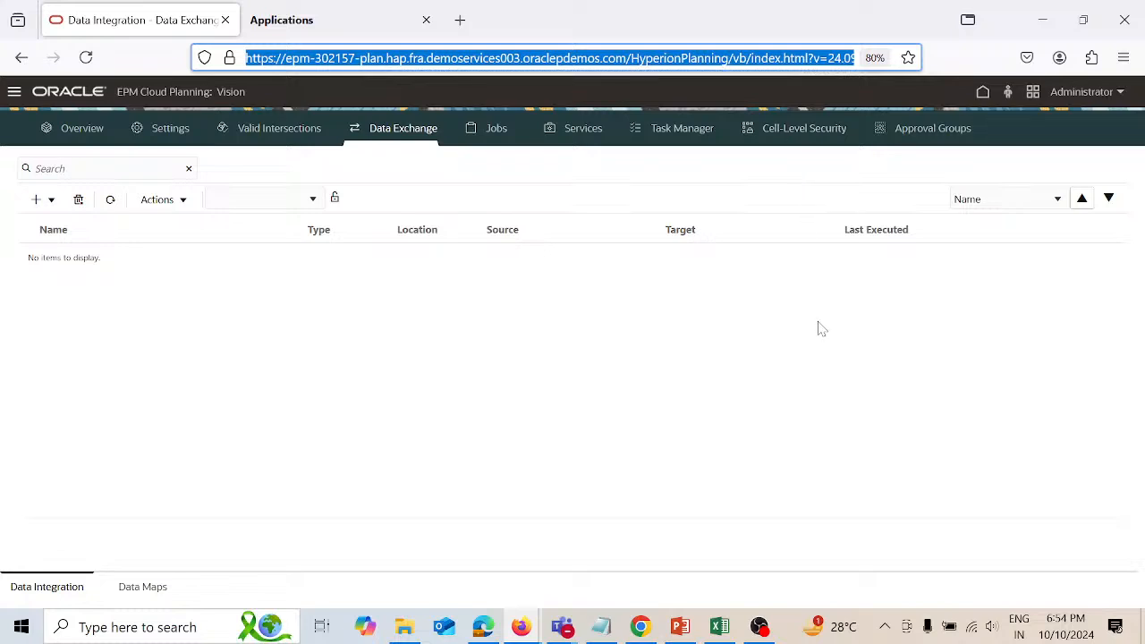
left_click(821, 329)
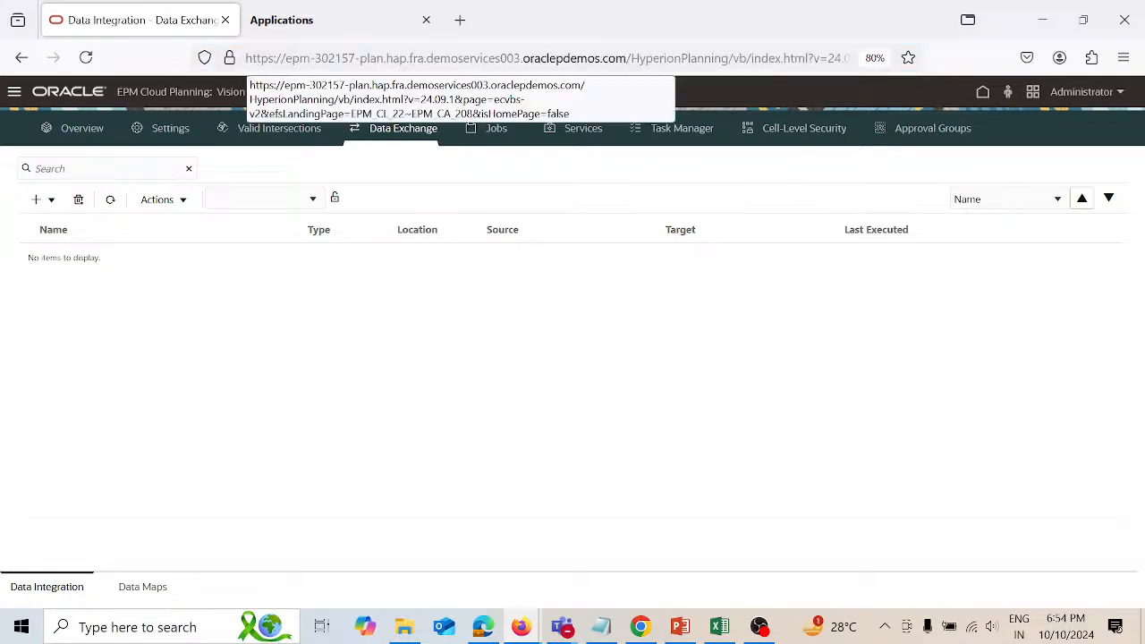
left_click_drag(246, 58, 733, 57)
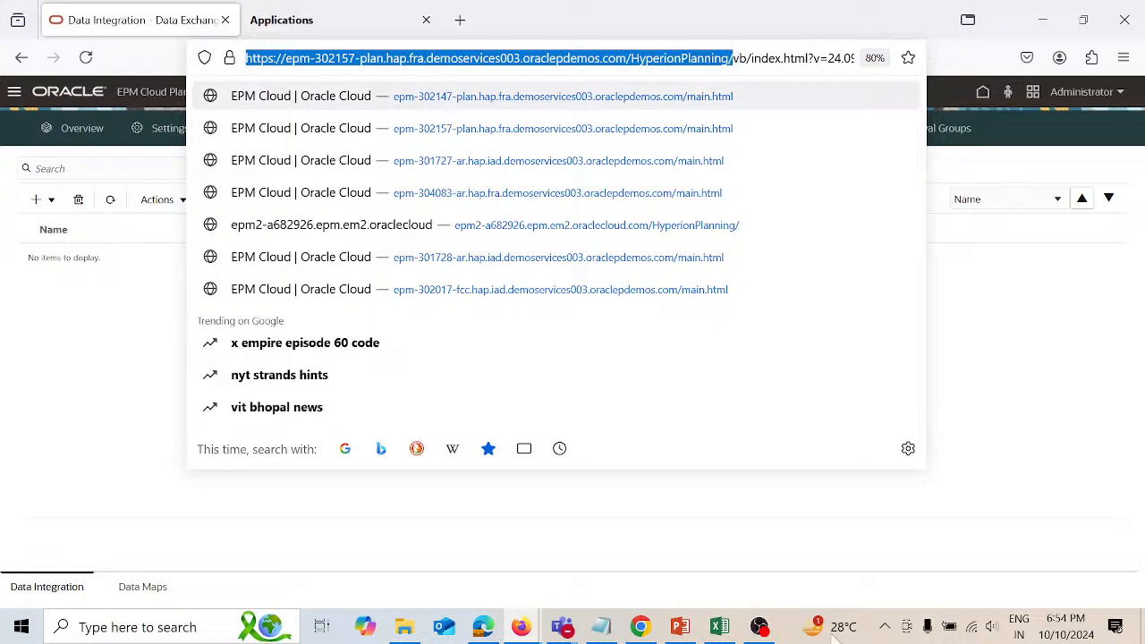
On Sheet4 of the SView workbook, connect Smart View to the copied base URL with SmartView appended
left_click(726, 634)
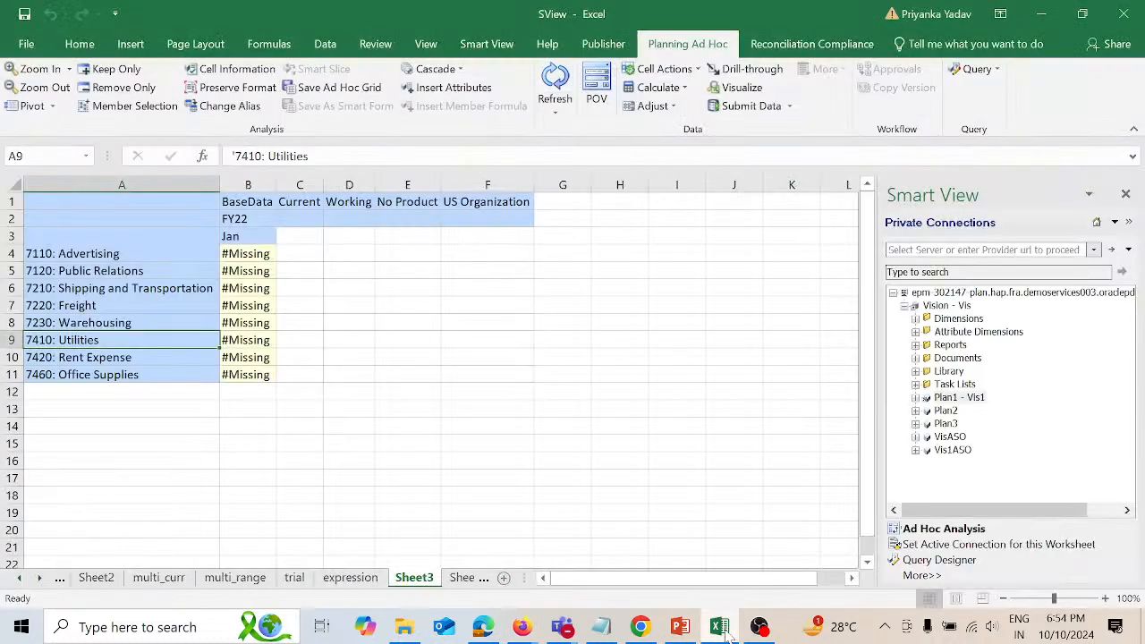
left_click(470, 579)
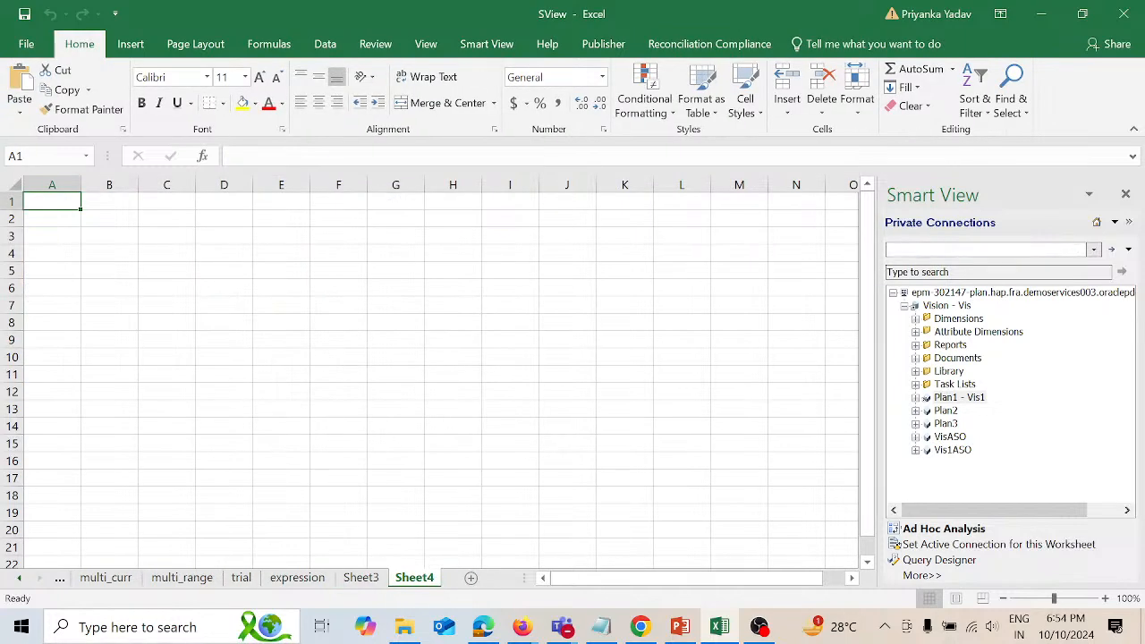
key("ctrl+v")
type("S")
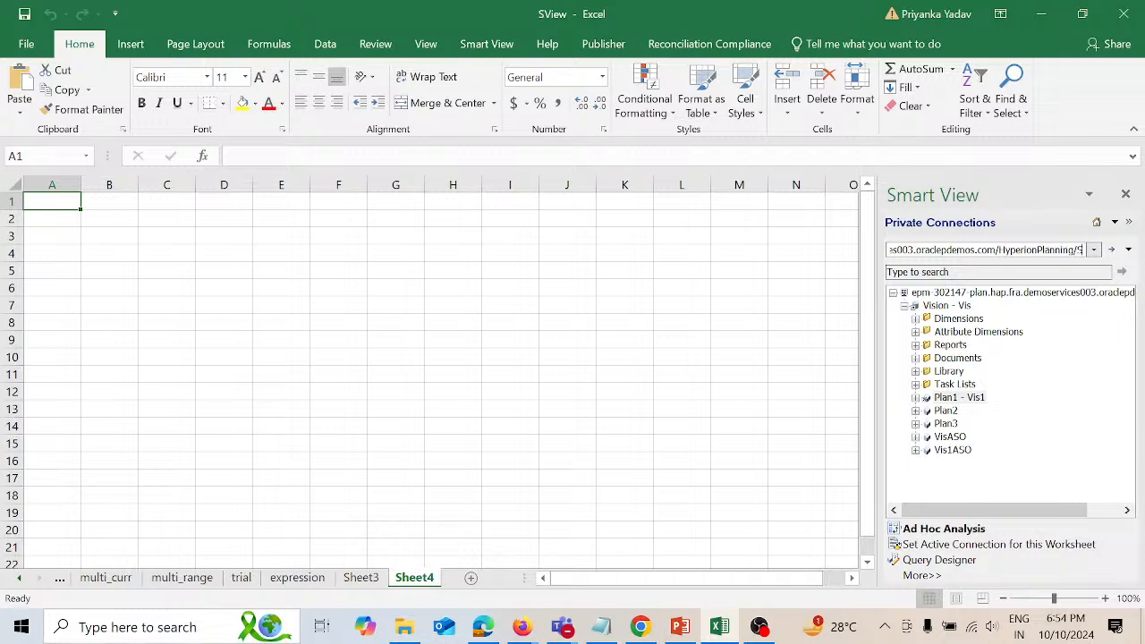
type("martView")
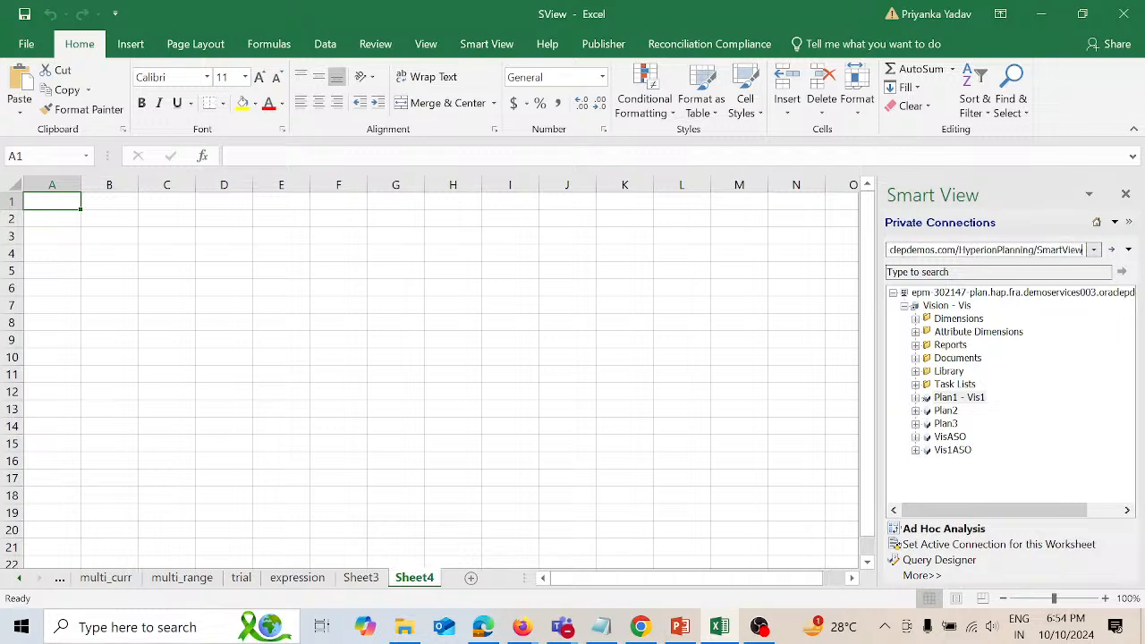
key("Return")
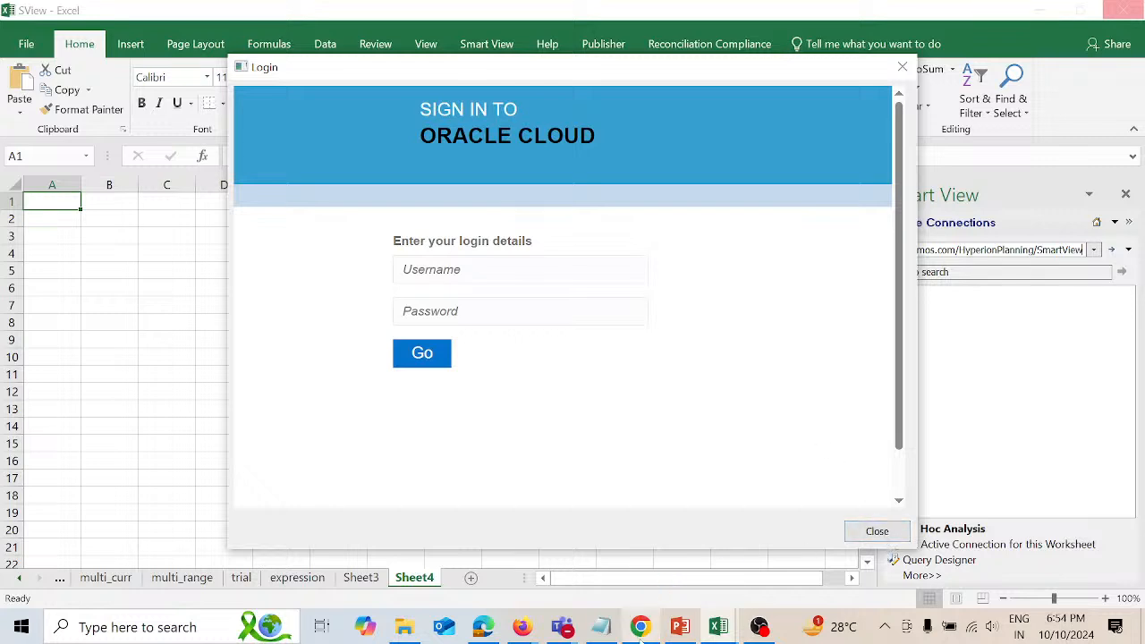
Switch to the Data Management window in Firefox and review the Overhead records loaded for Jan-22, minimizing the meeting window
mouse_move(540, 633)
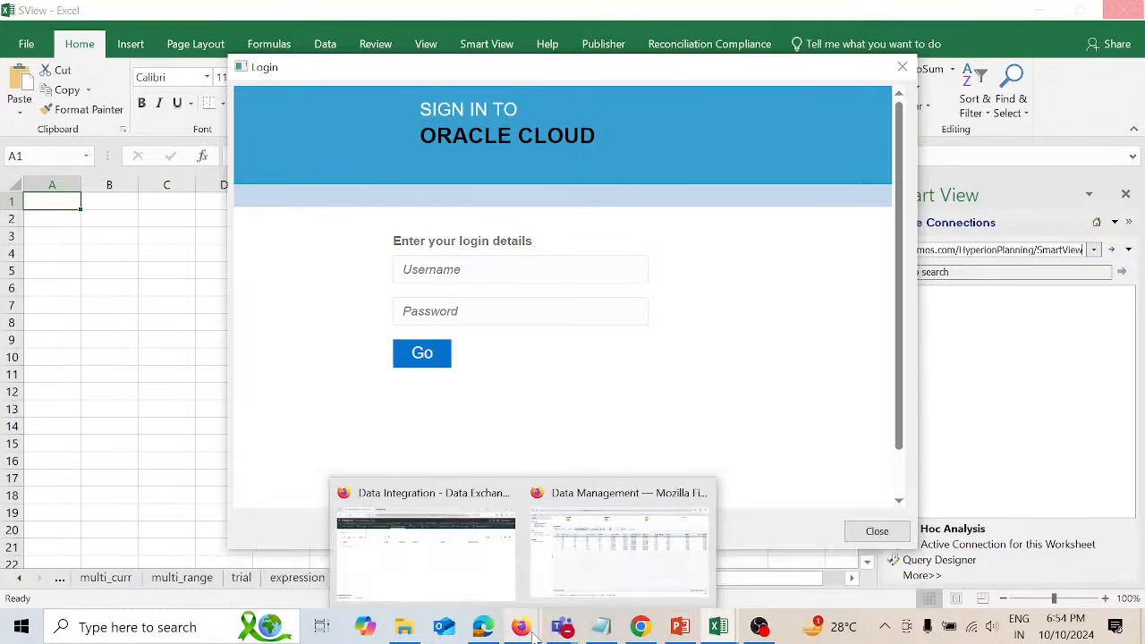
left_click(565, 587)
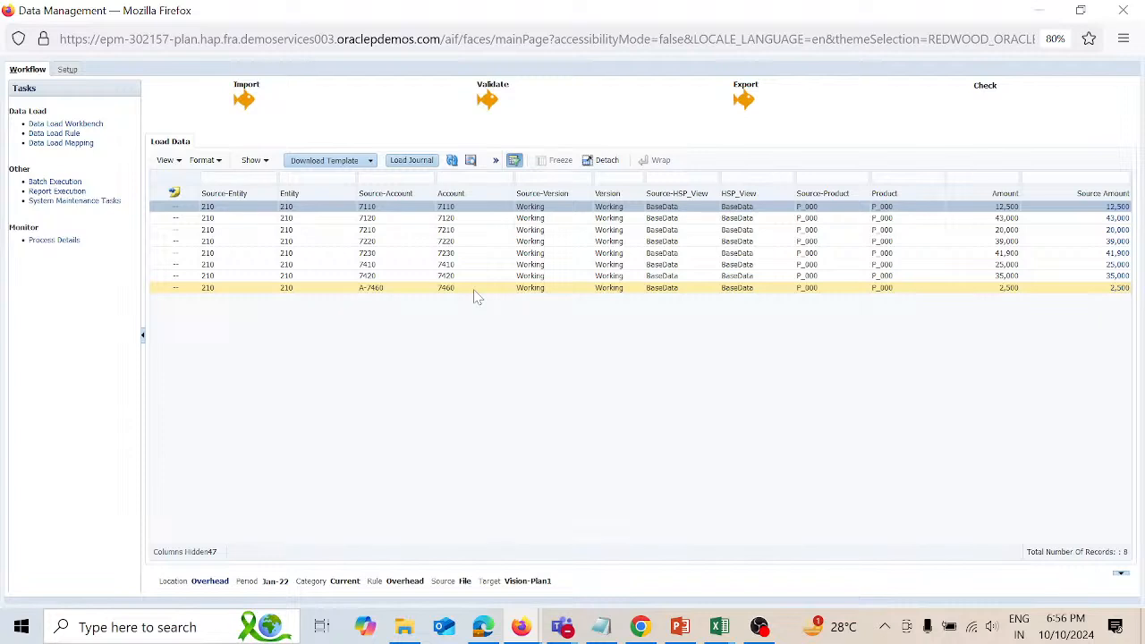
left_click(659, 26)
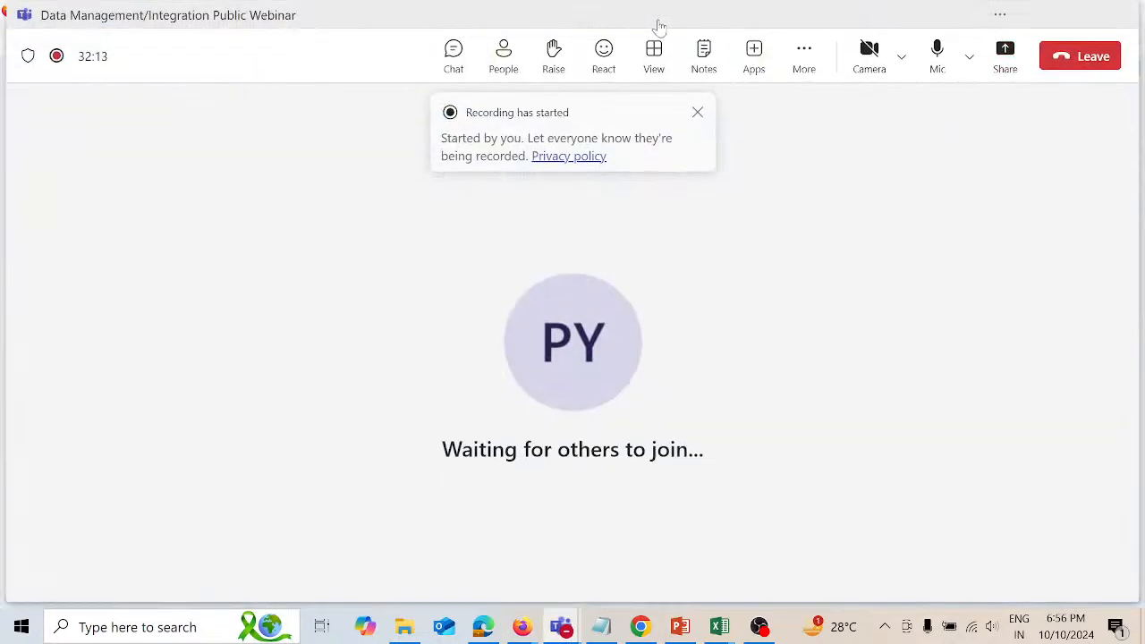
left_click(1041, 18)
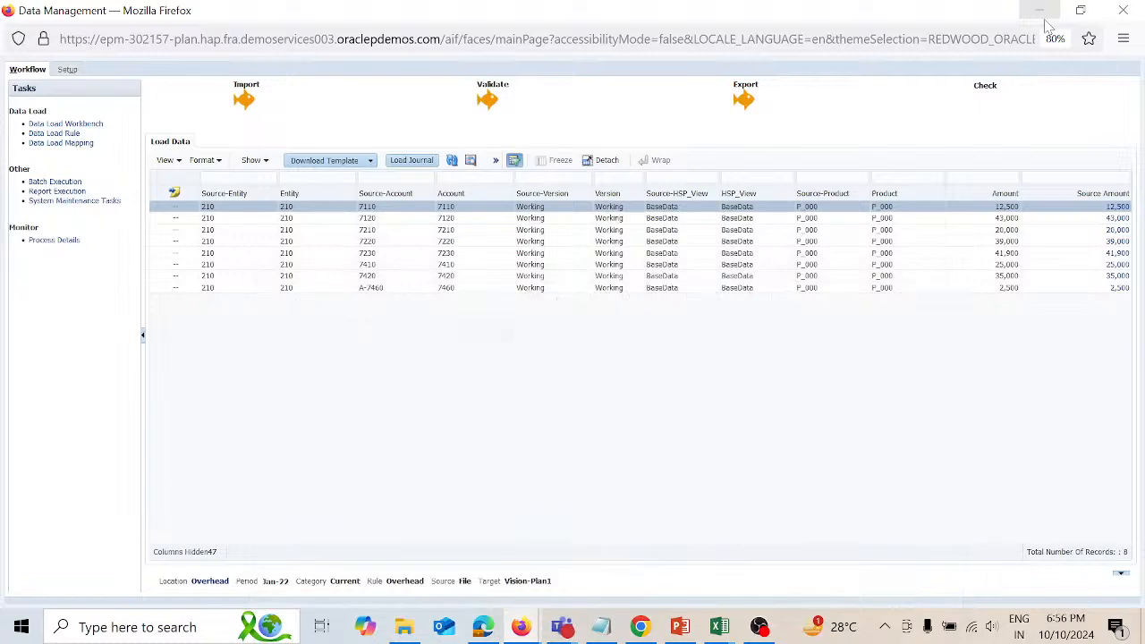